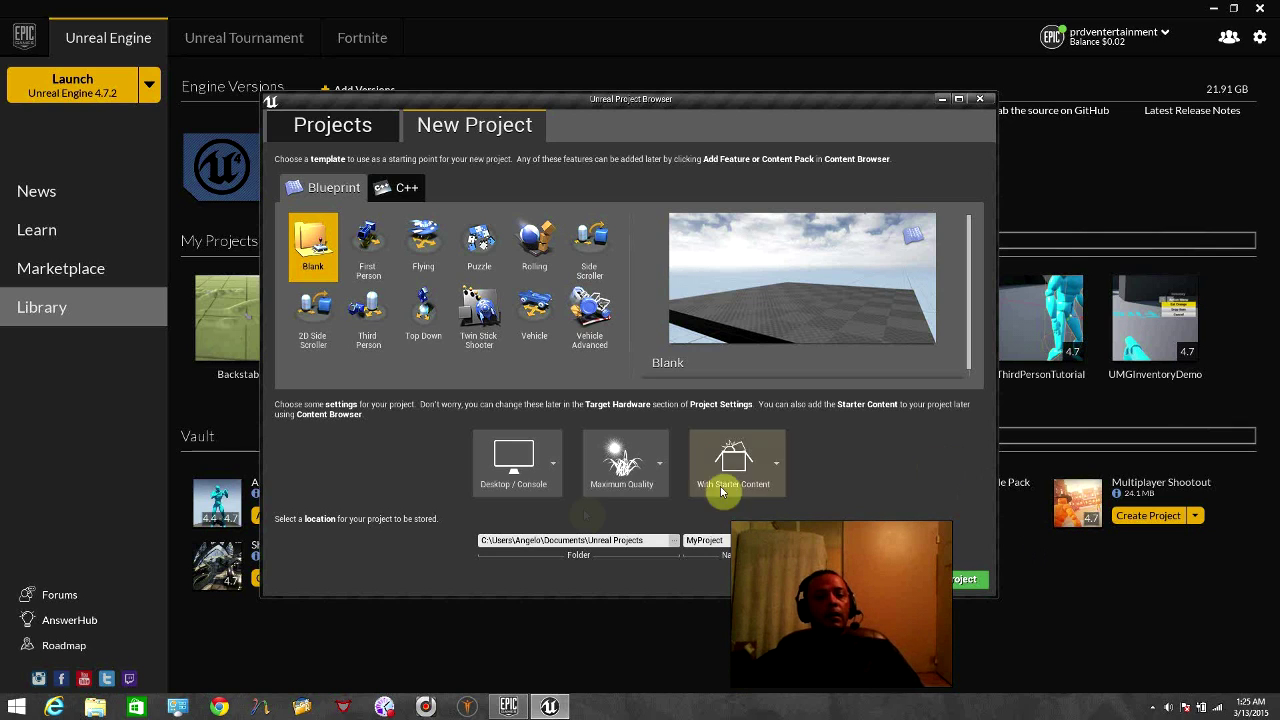
Step: Create a Blueprint project named CamerasTutorial1 from the Third Person template, with starter content included
{"action": "left_click", "coordinate": [368, 315]}
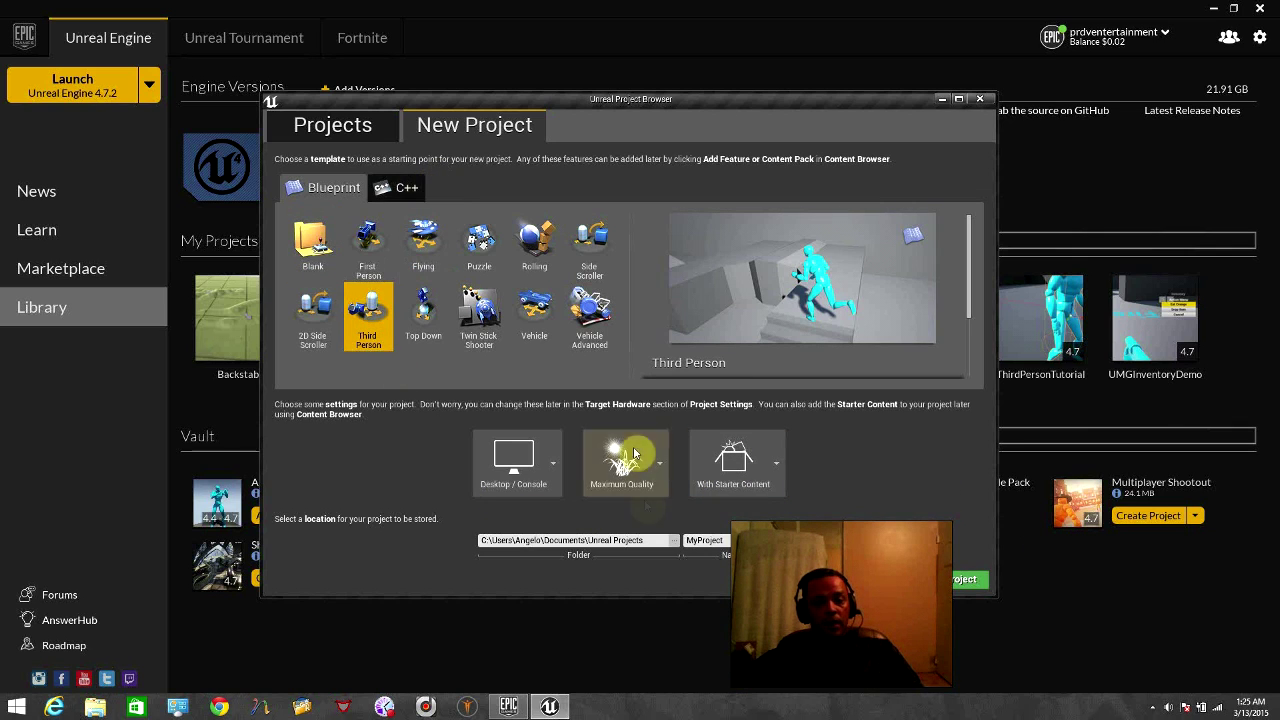
{"action": "left_click", "coordinate": [706, 540]}
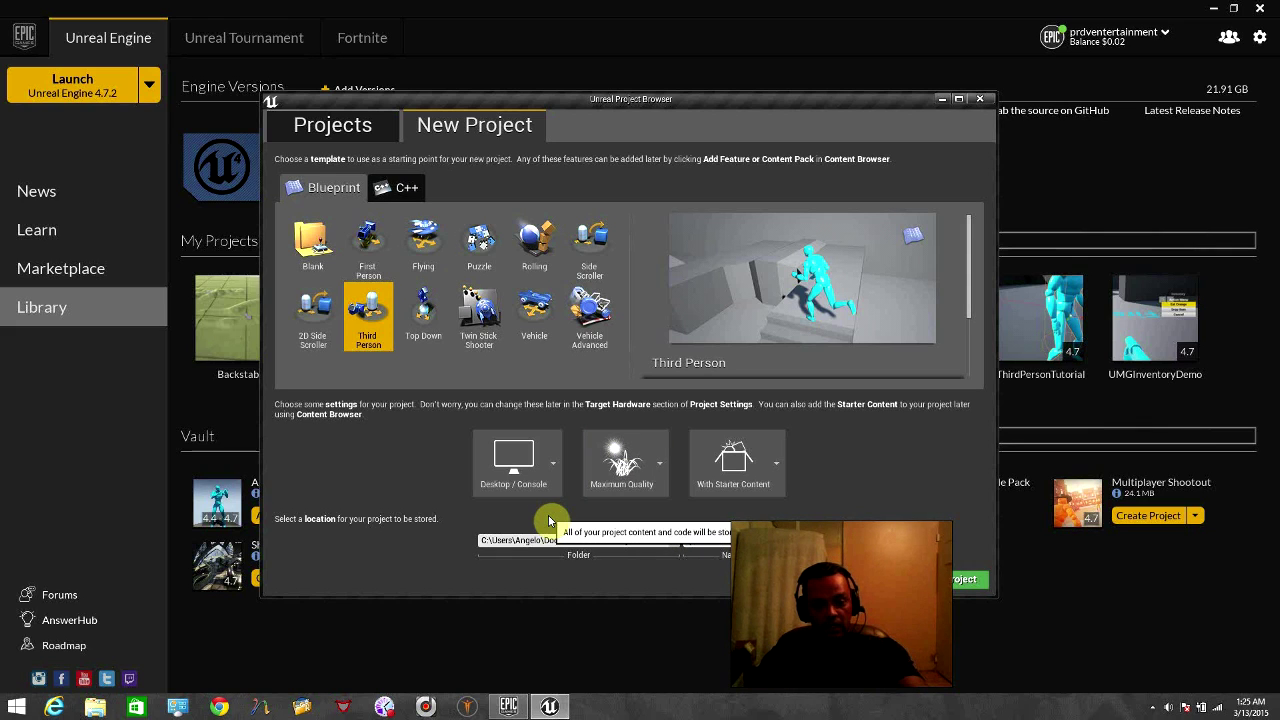
{"action": "key", "text": "BackSpace"}
{"action": "type", "text": "T"}
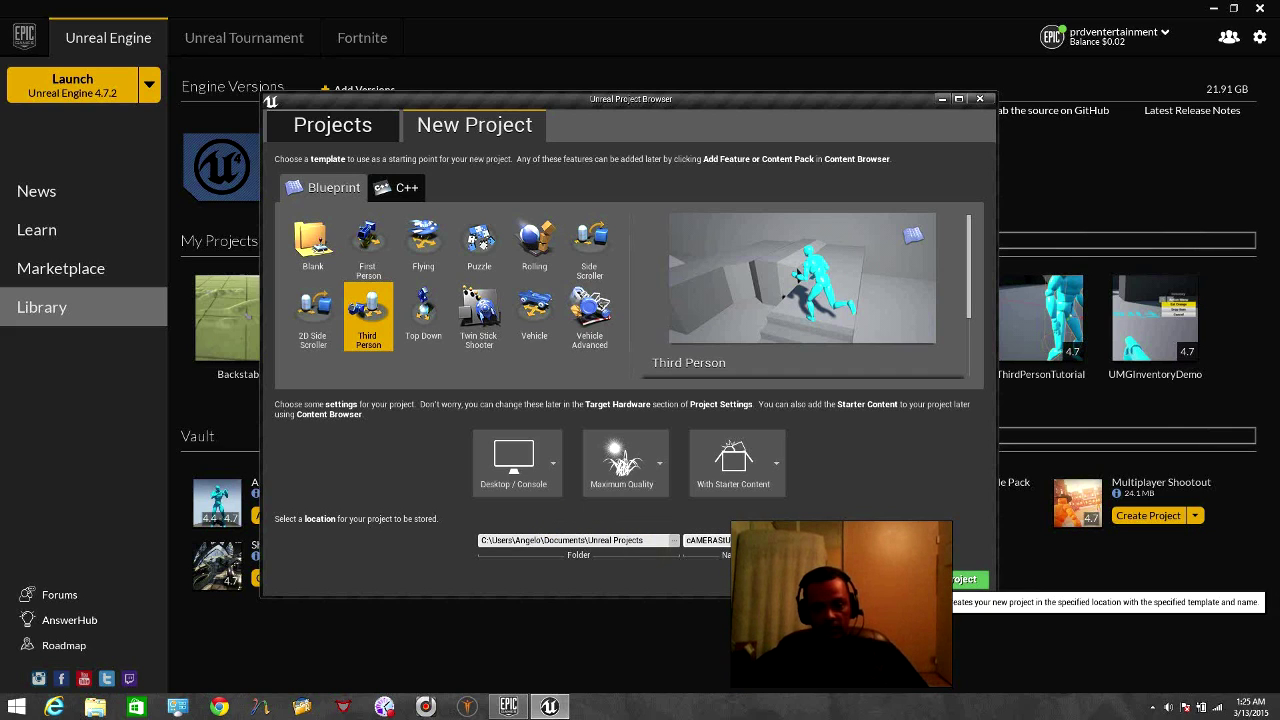
{"action": "left_click_drag", "start_coordinate": [770, 541], "coordinate": [191, 470]}
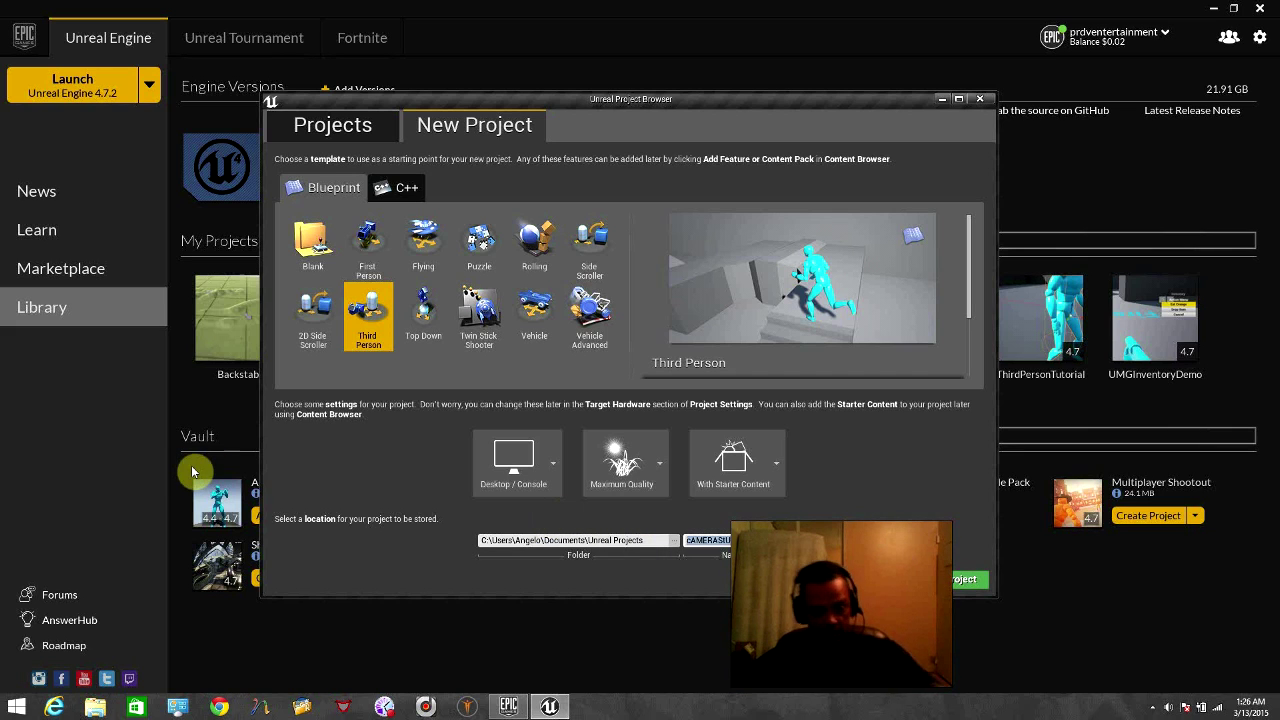
{"action": "type", "text": "Camera"}
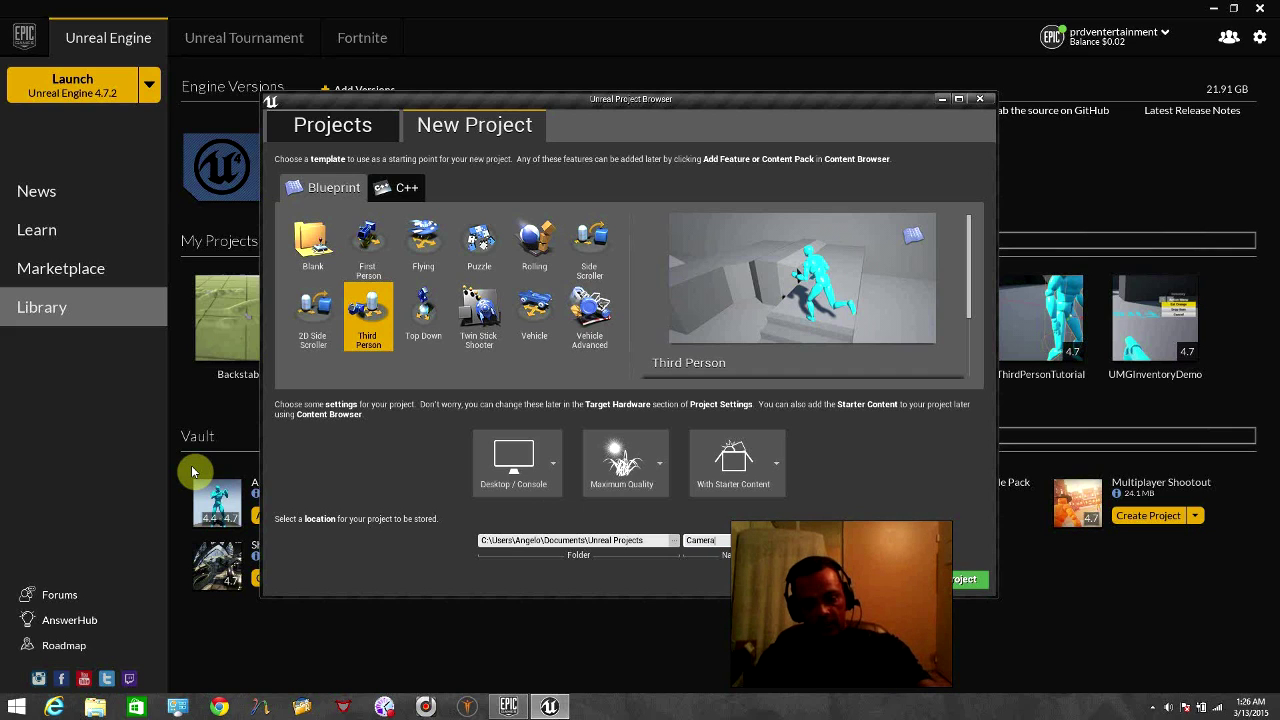
{"action": "type", "text": "sTut"}
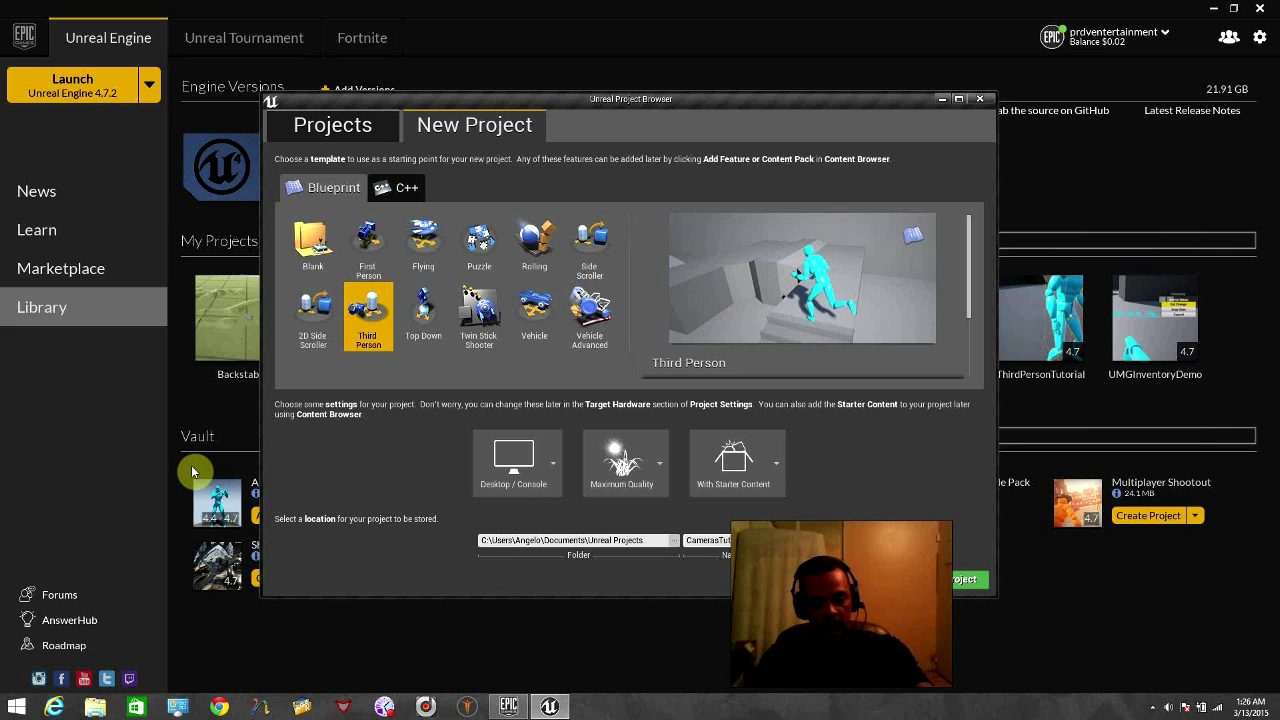
{"action": "type", "text": "orials"}
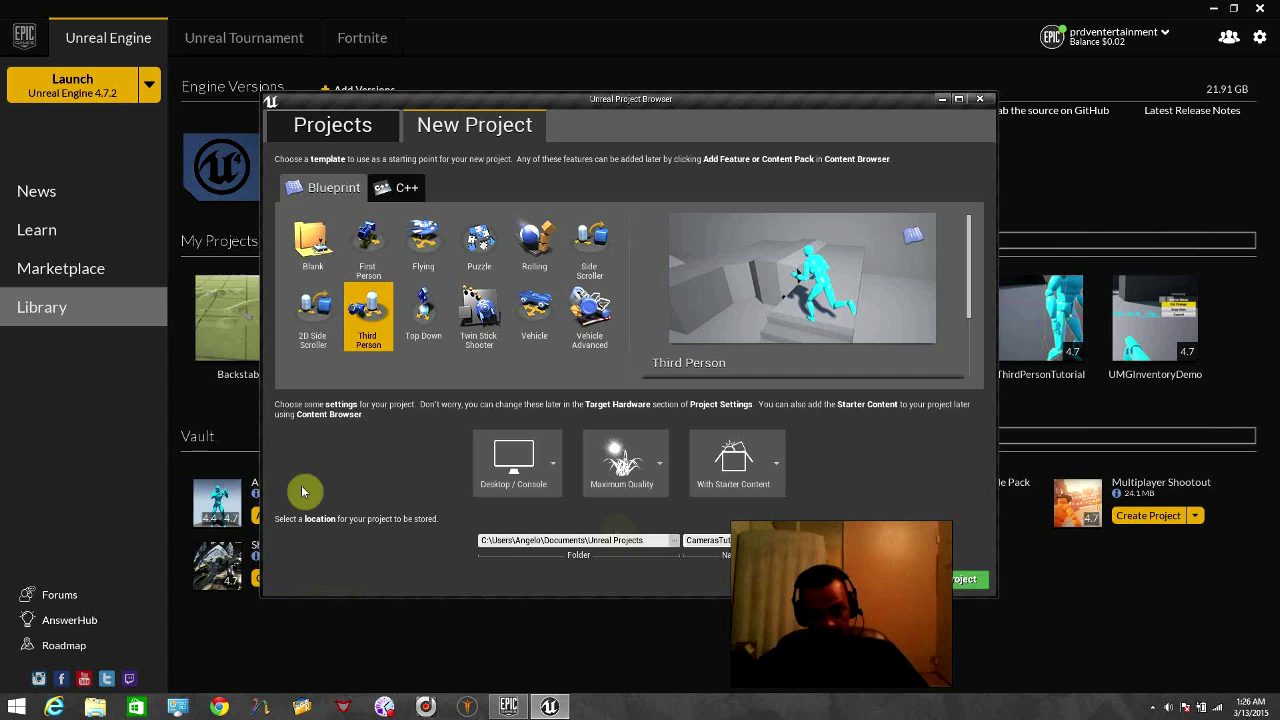
{"action": "left_click", "coordinate": [963, 579]}
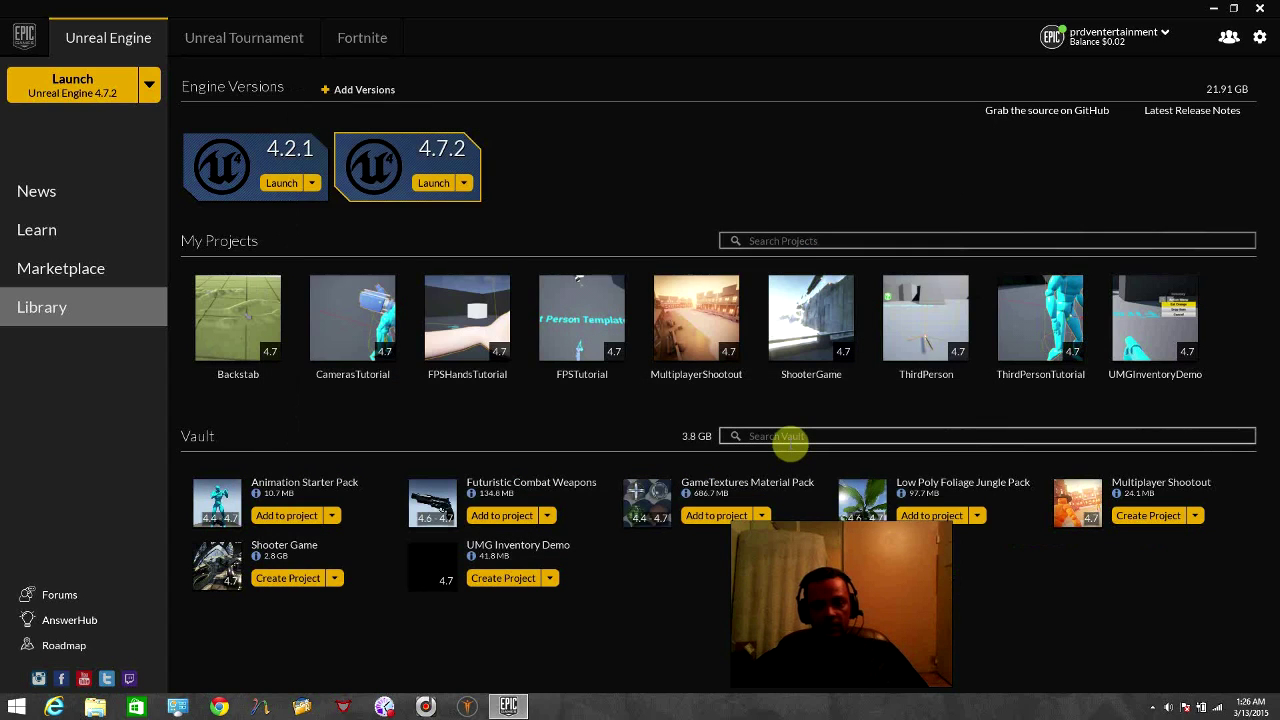
{"action": "left_click", "coordinate": [1218, 9]}
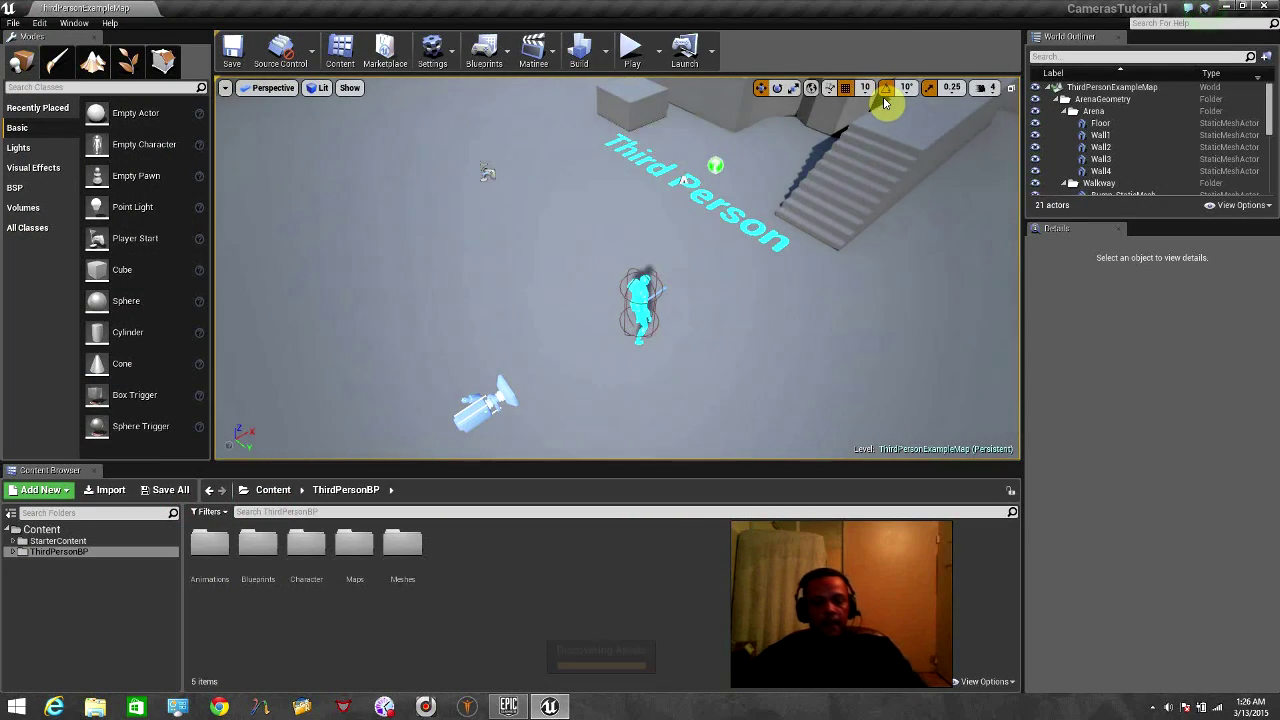
Step: Play the level in the viewport, run the character around the arena to examine the default third-person camera, and stop the session
{"action": "mouse_move", "coordinate": [688, 190]}
{"action": "right_mouse_down"}
{"action": "mouse_move", "coordinate": [830, 240]}
{"action": "mouse_move", "coordinate": [780, 285]}
{"action": "mouse_move", "coordinate": [560, 190]}
{"action": "mouse_move", "coordinate": [620, 215]}
{"action": "mouse_move", "coordinate": [688, 186]}
{"action": "right_mouse_up"}
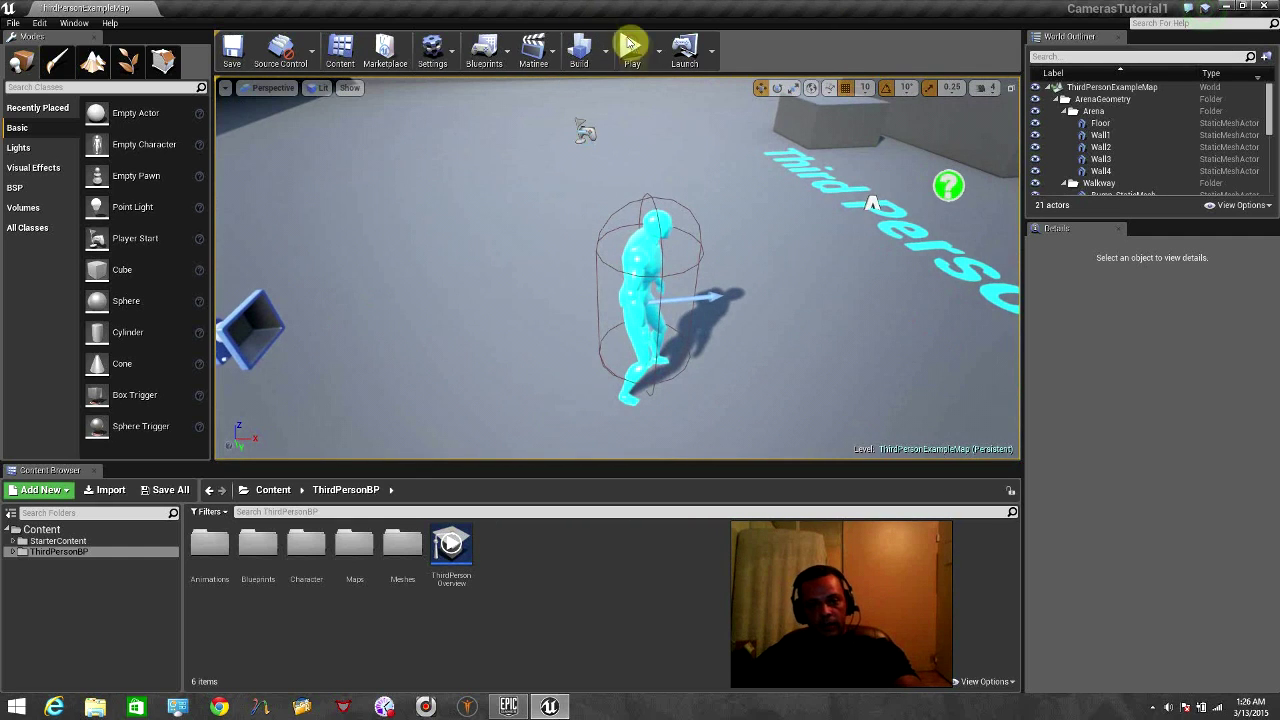
{"action": "left_click", "coordinate": [630, 44]}
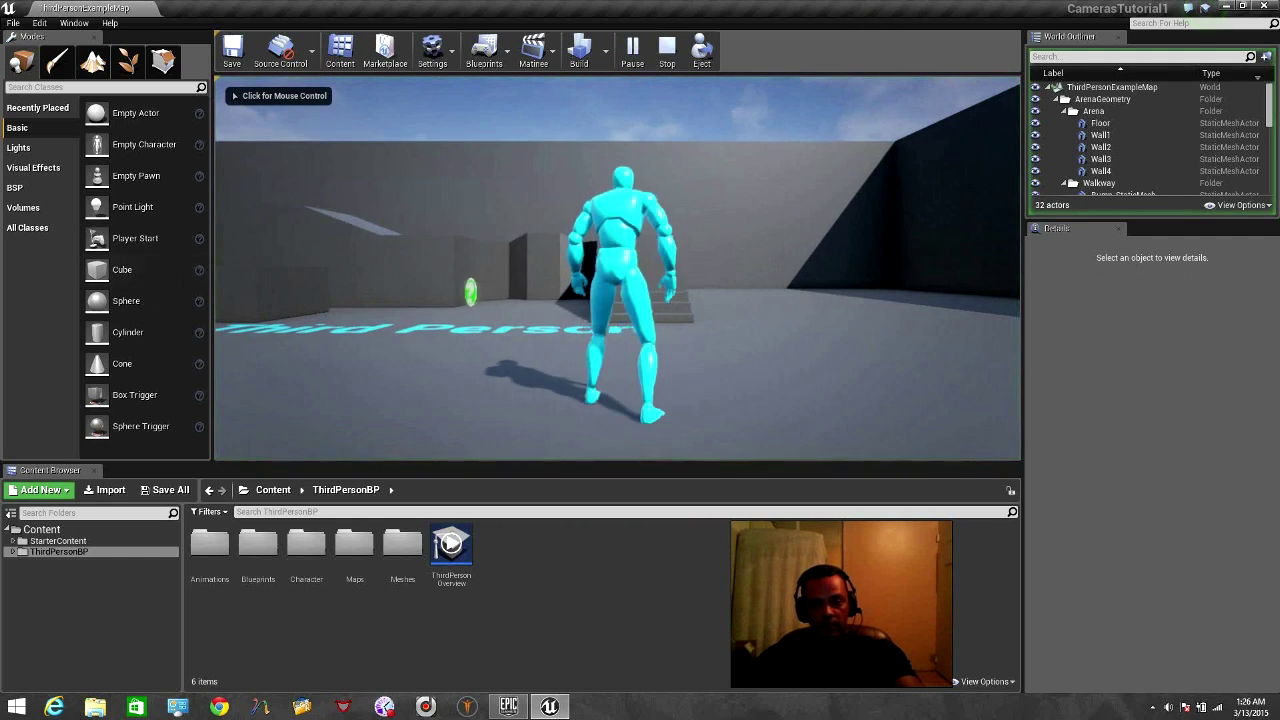
{"action": "left_click", "coordinate": [517, 277]}
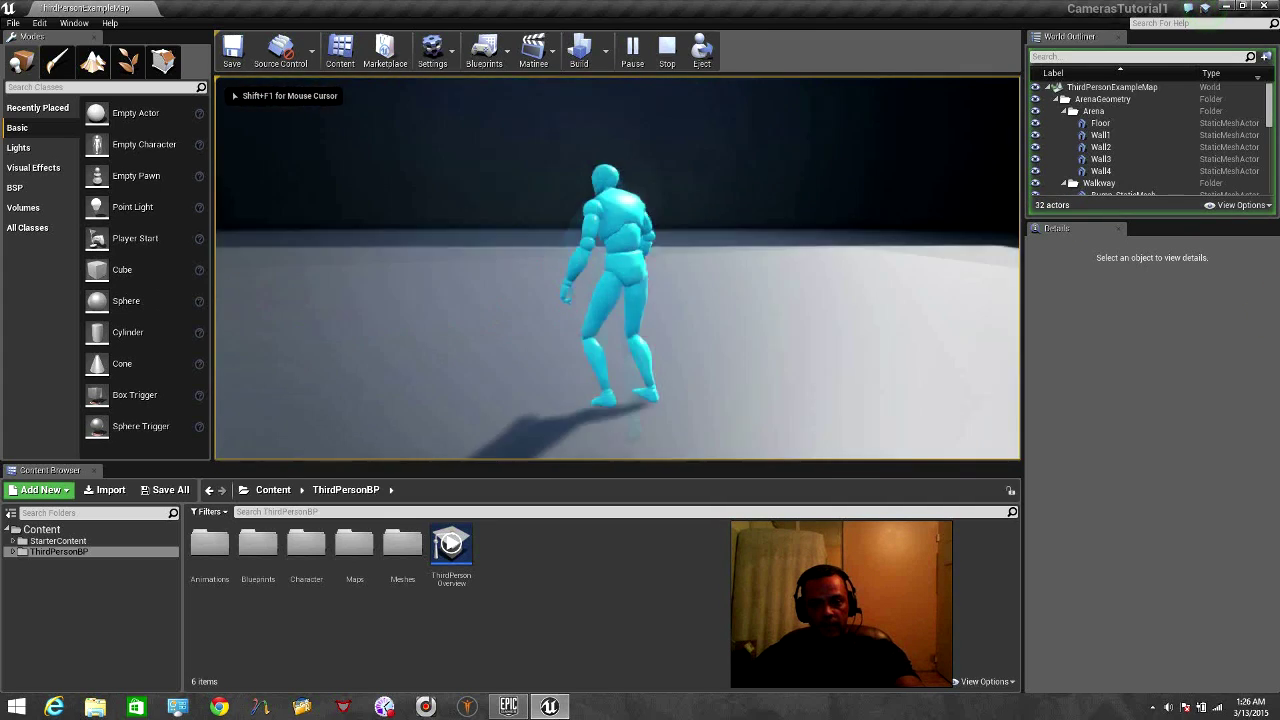
{"action": "key", "text": "a"}
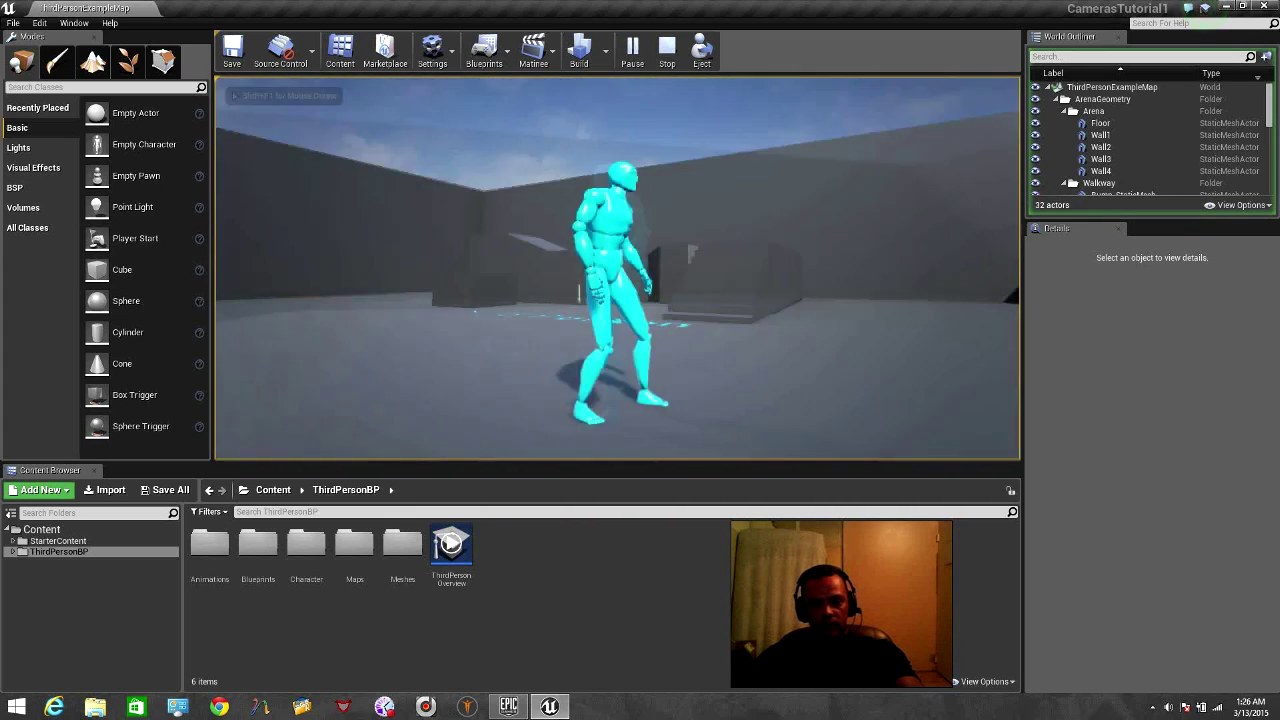
{"action": "key", "text": "w"}
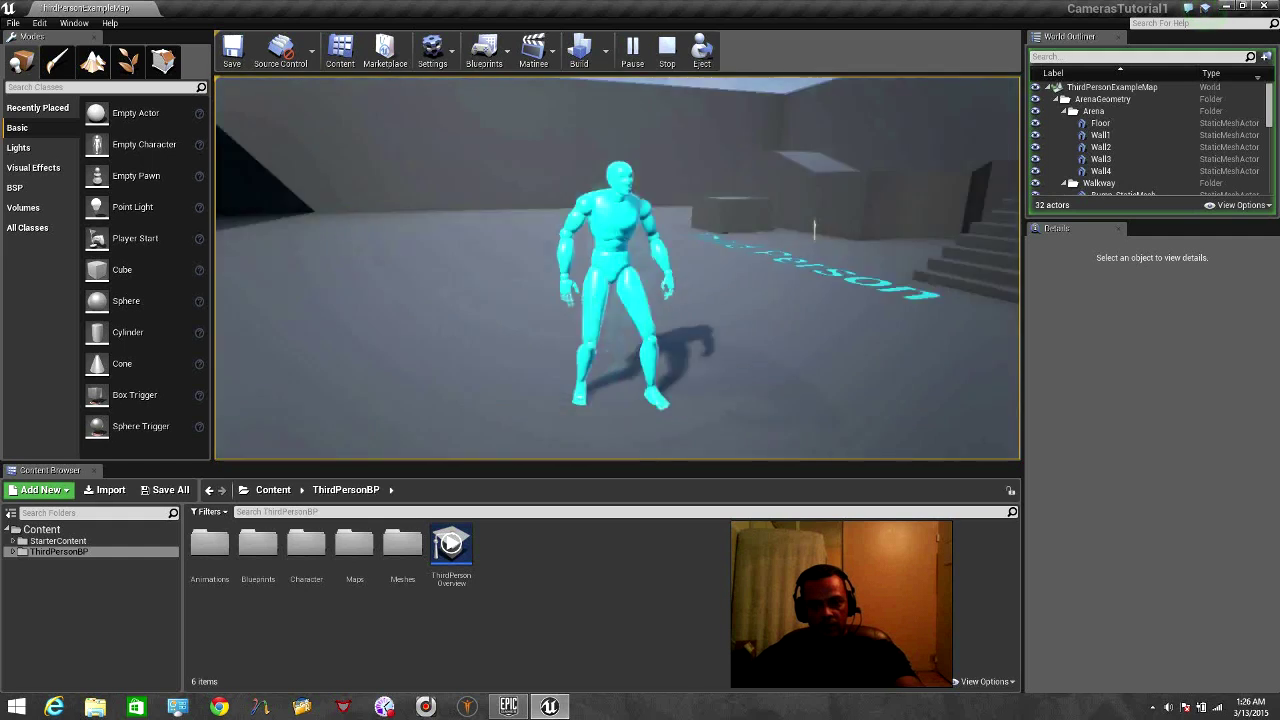
{"action": "key", "text": "w"}
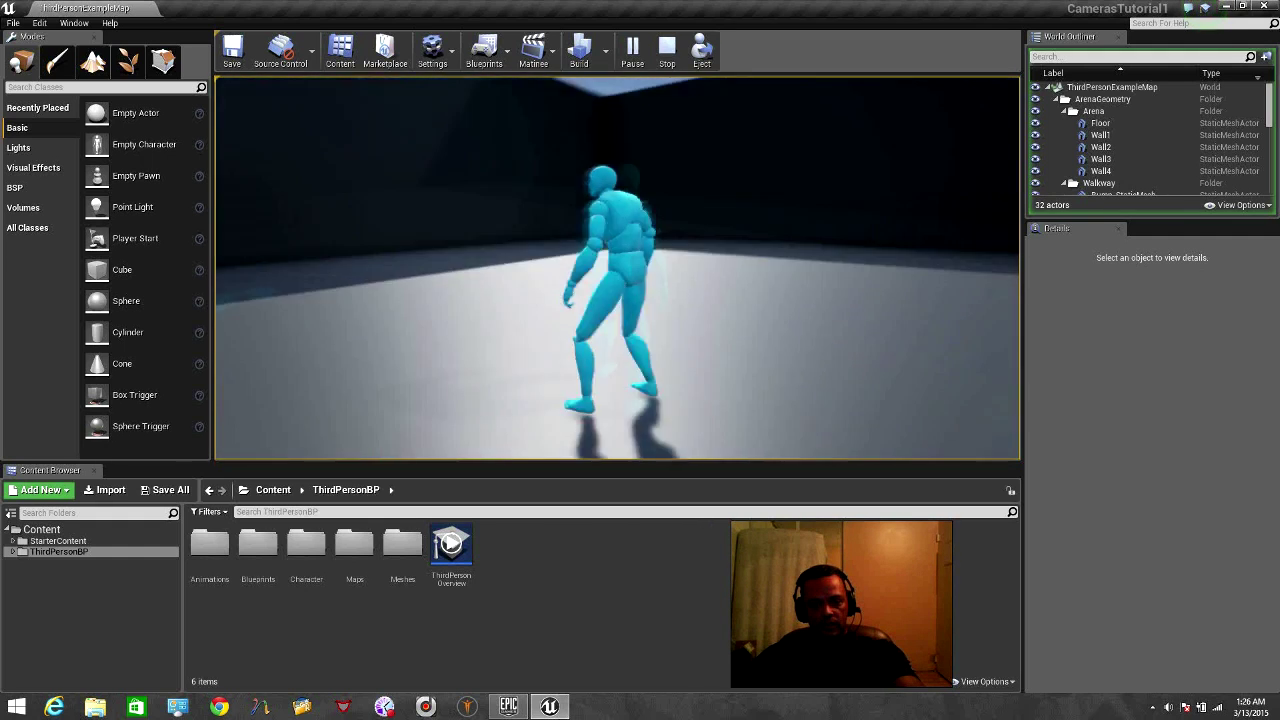
{"action": "key", "text": "d"}
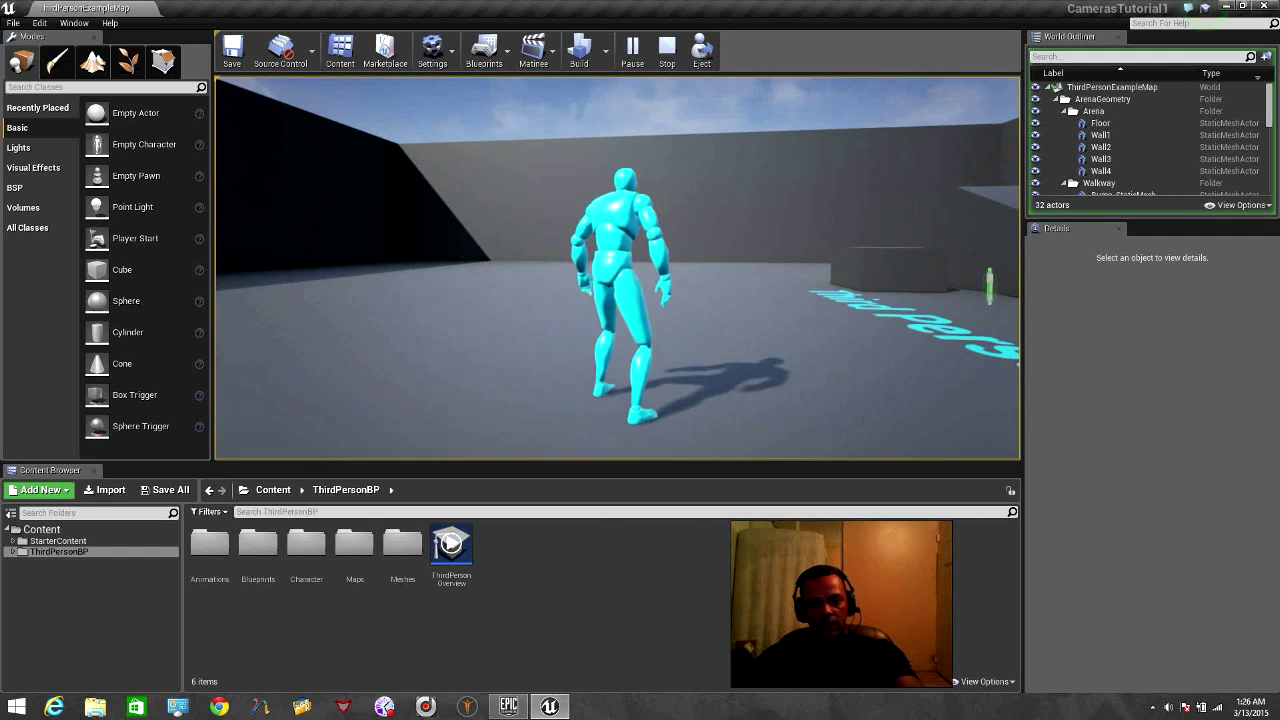
{"action": "key", "text": "w"}
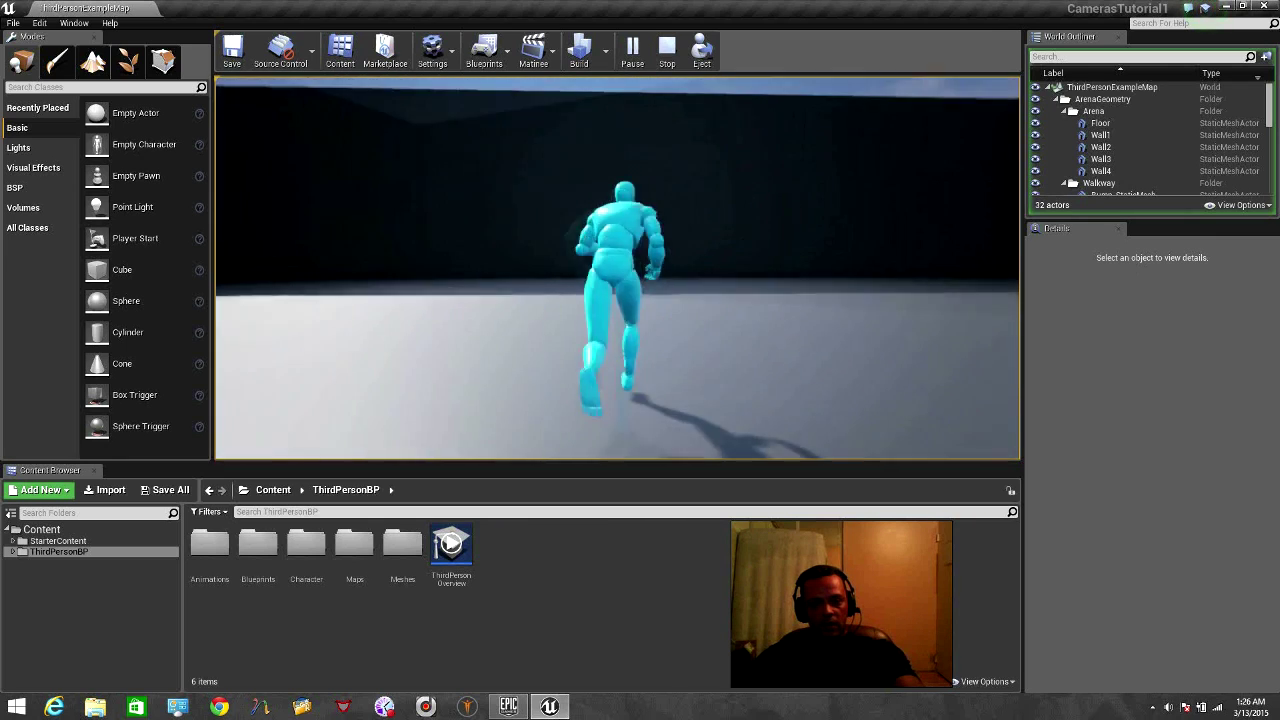
{"action": "key", "text": "w"}
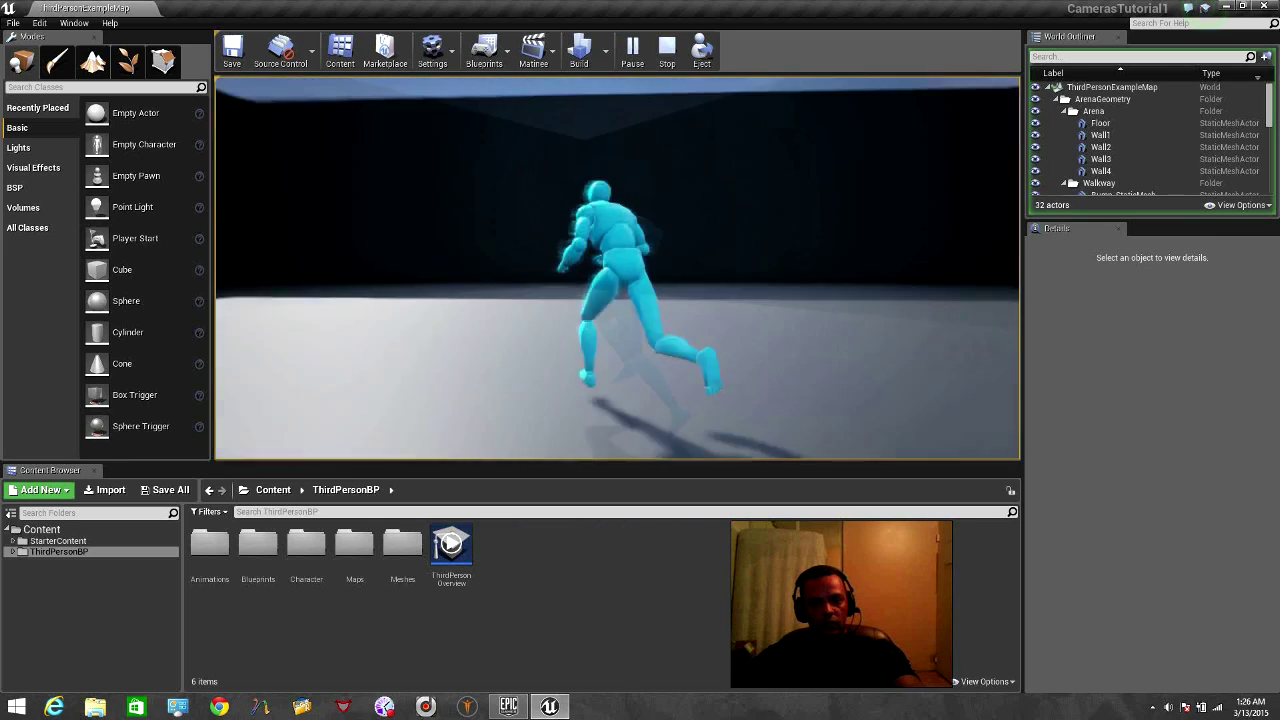
{"action": "key", "text": "w"}
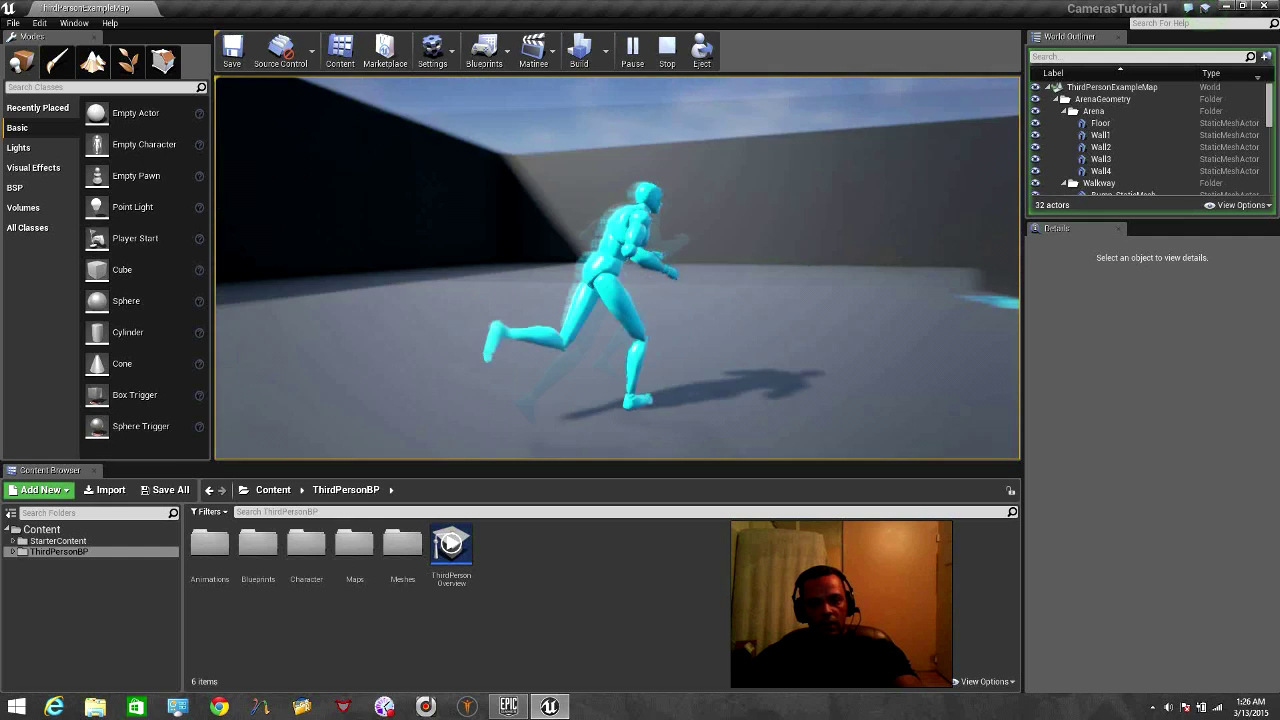
{"action": "key", "text": "a"}
{"action": "key", "text": "w"}
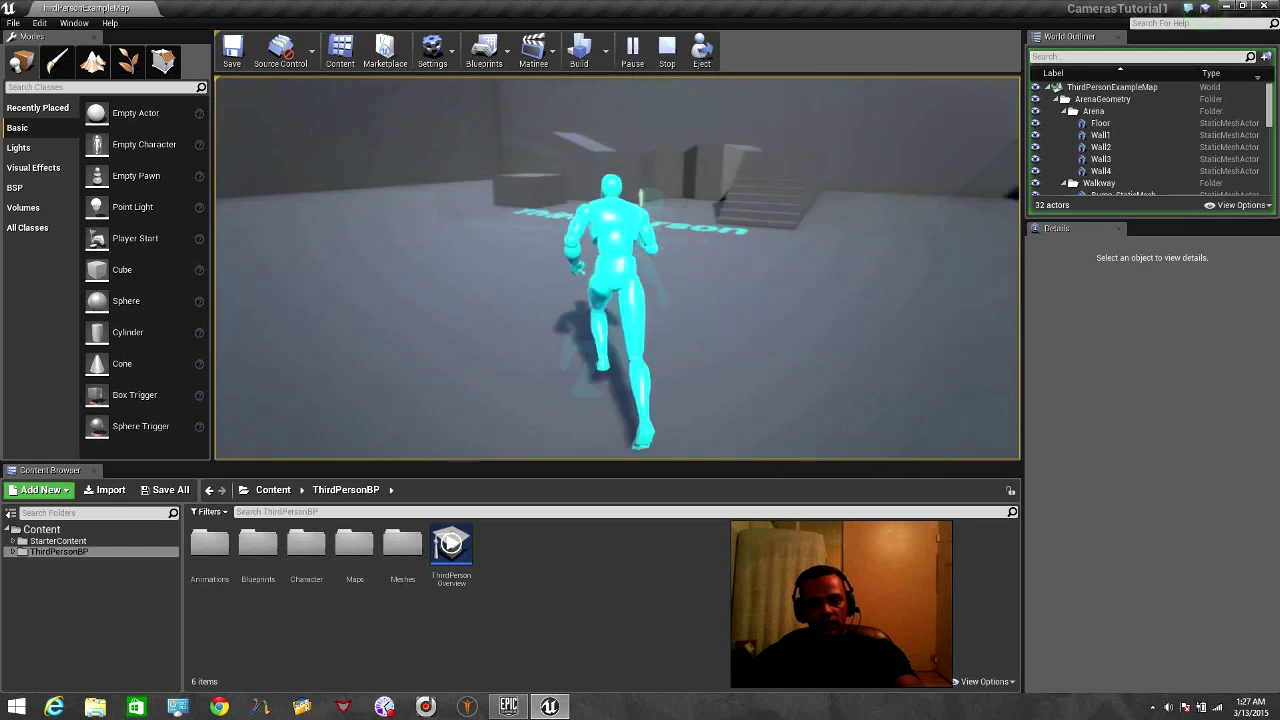
{"action": "key", "text": "d"}
{"action": "key", "text": "w"}
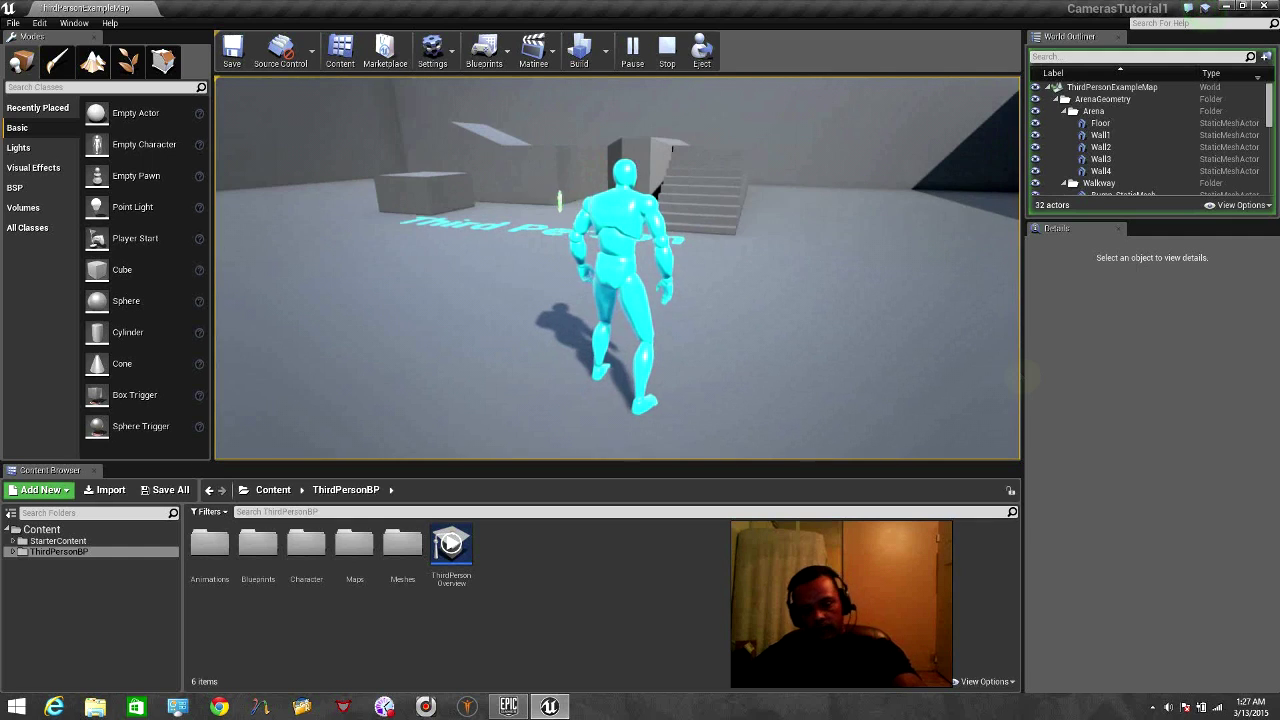
{"action": "key", "text": "Escape"}
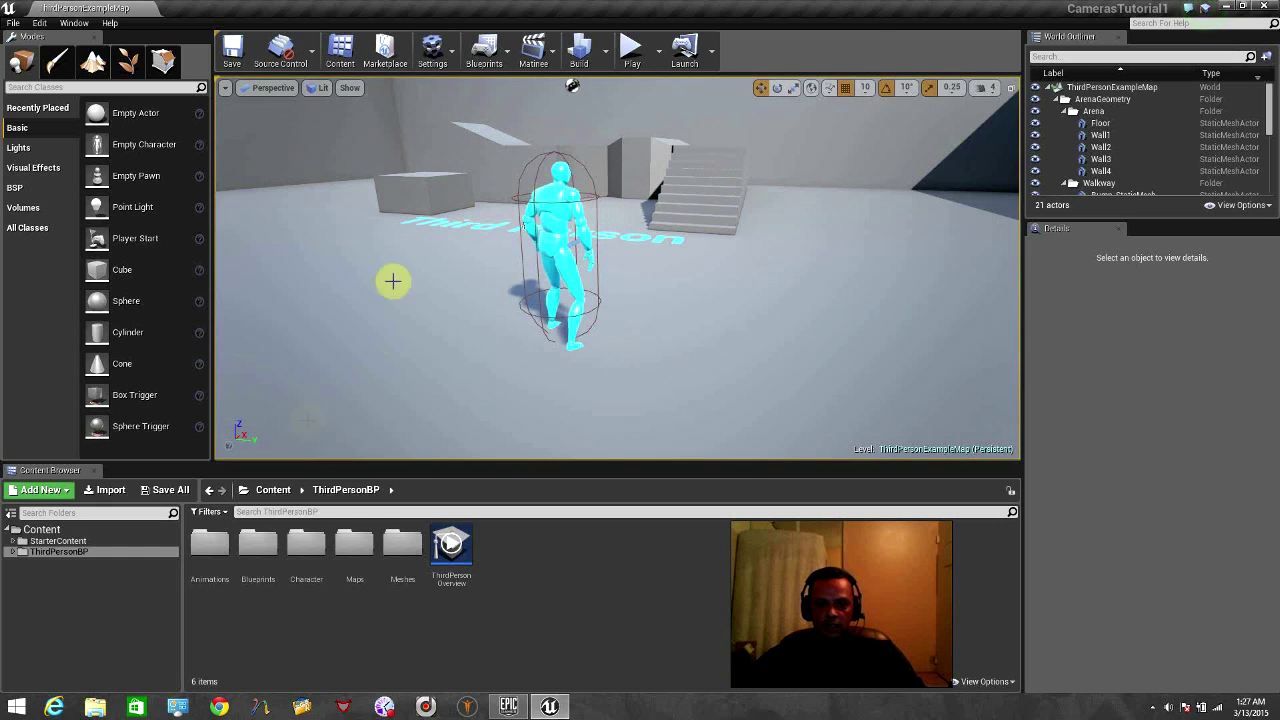
Step: Open the ThirdPersonSkeleton asset from the Character folder of ThirdPersonBP
{"action": "left_click", "coordinate": [13, 551]}
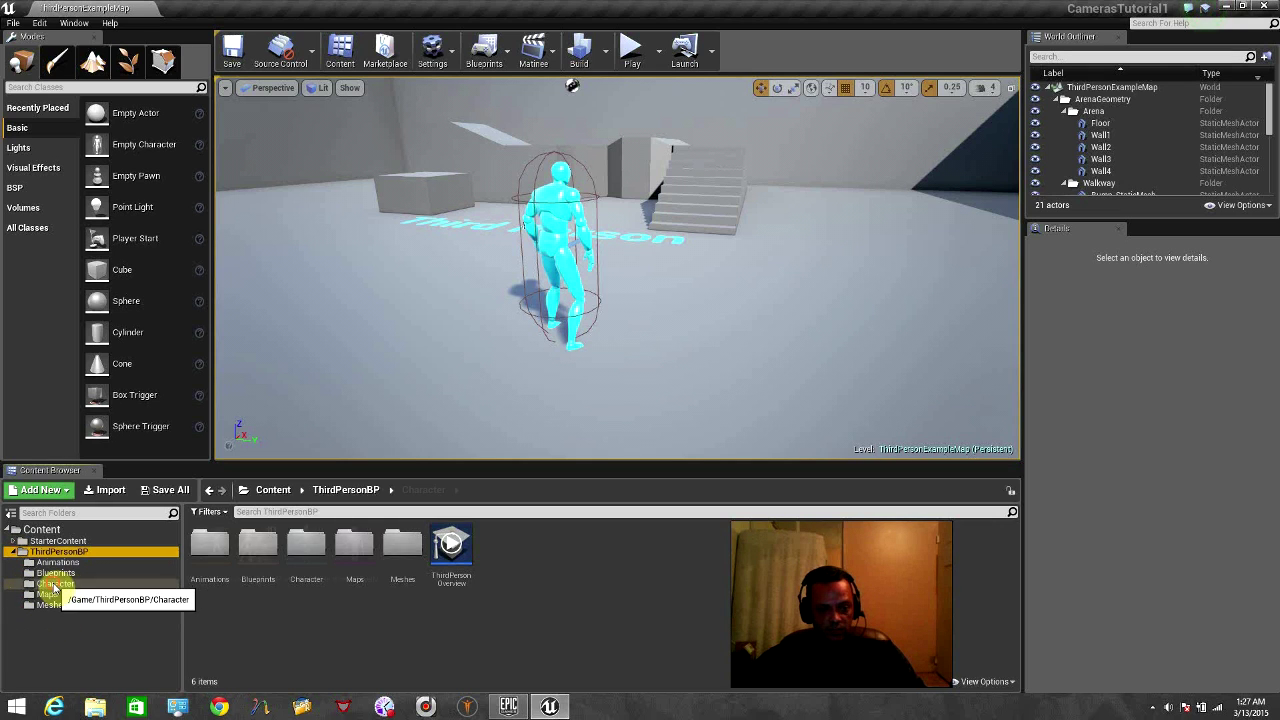
{"action": "left_click", "coordinate": [57, 584]}
{"action": "double_click", "coordinate": [309, 548]}
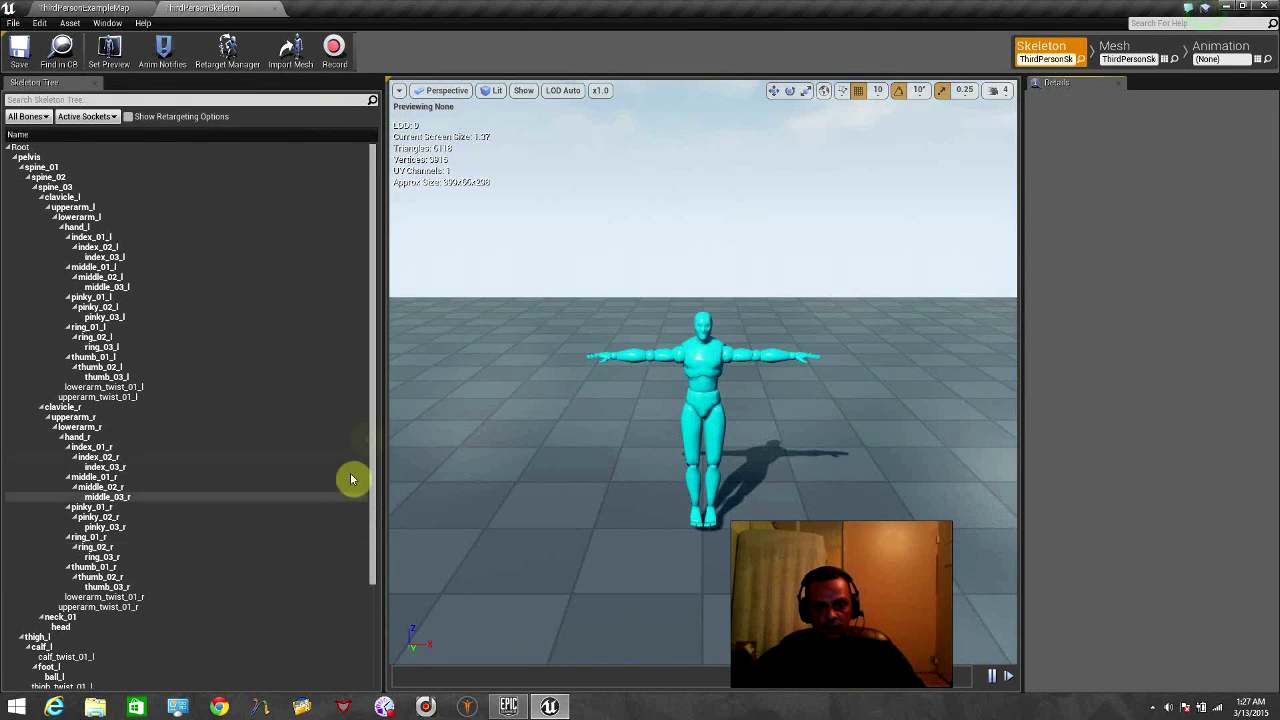
Step: Add a socket named FPVCam to the skeleton's head bone, and save and close the skeleton asset
{"action": "left_click_drag", "start_coordinate": [372, 418], "coordinate": [378, 493]}
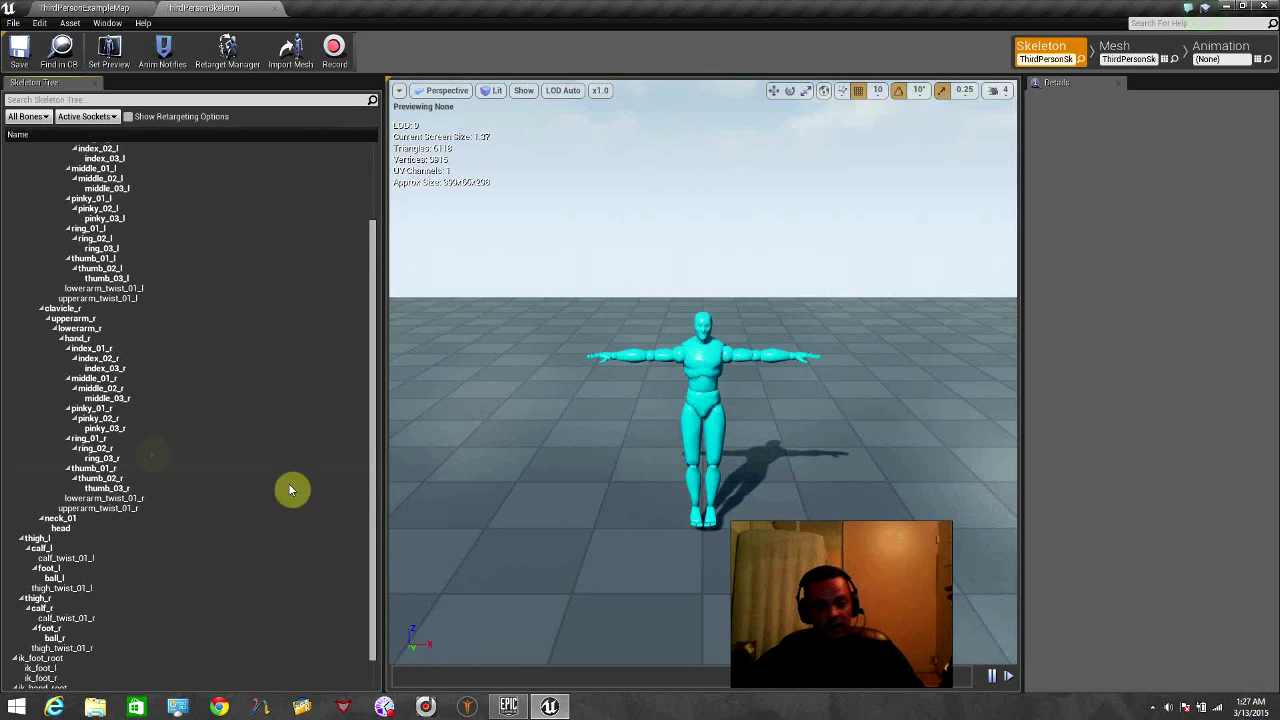
{"action": "left_click", "coordinate": [62, 531]}
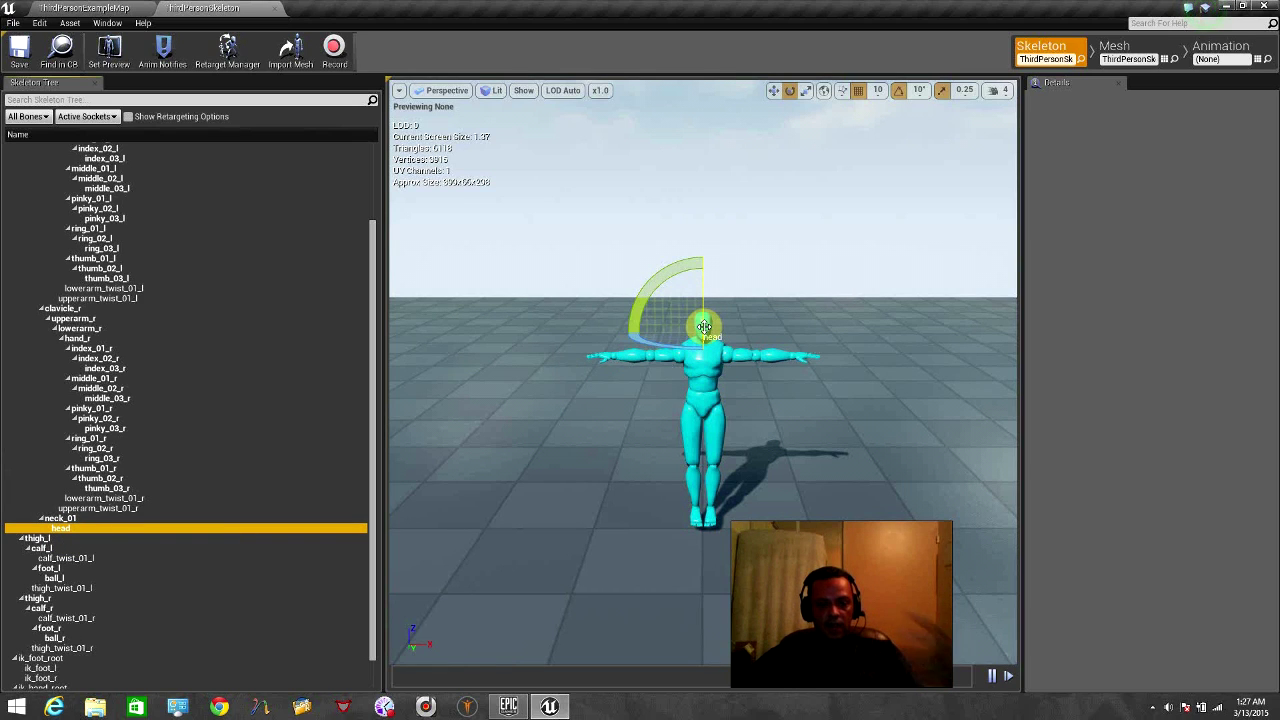
{"action": "right_click", "coordinate": [68, 528]}
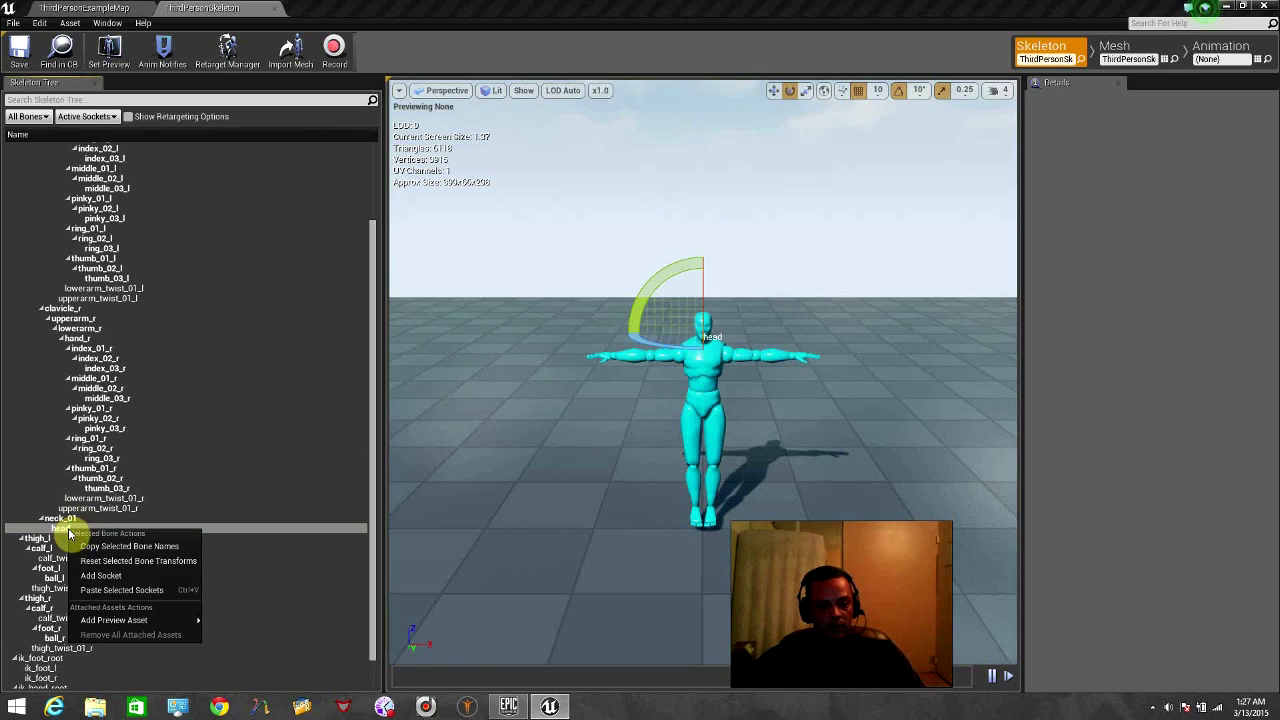
{"action": "left_click", "coordinate": [112, 576]}
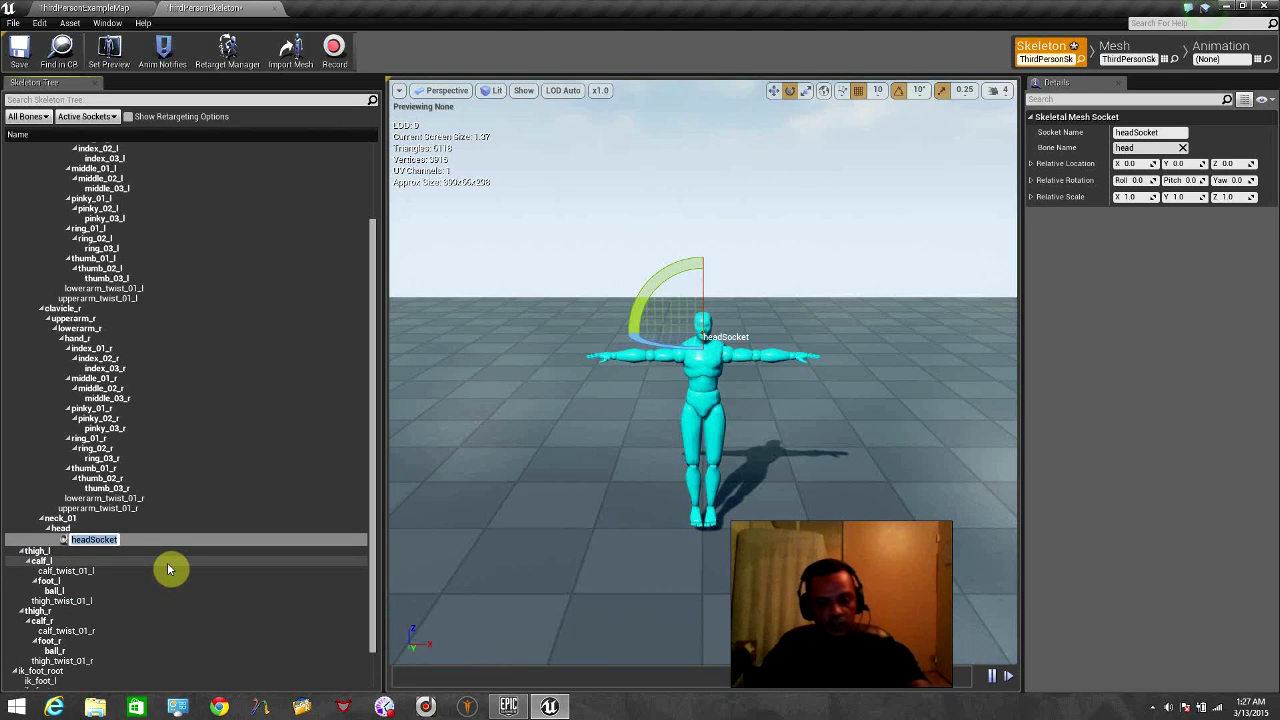
{"action": "type", "text": "FPV"}
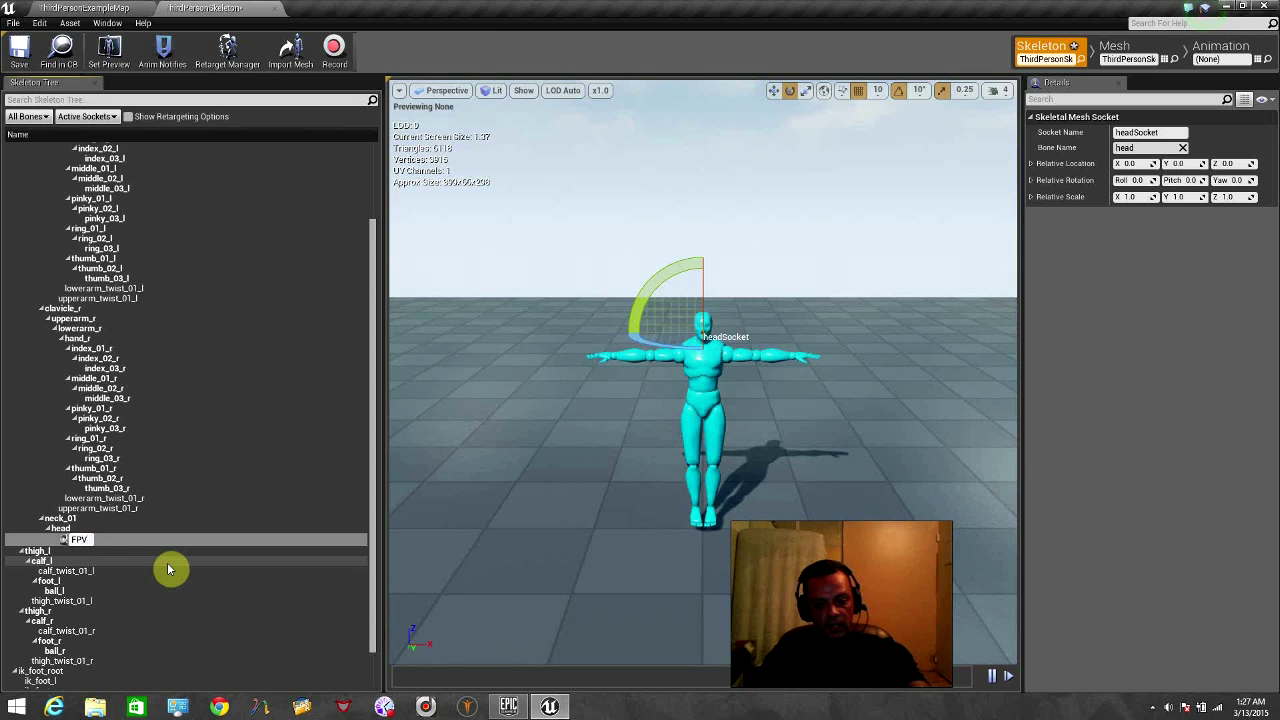
{"action": "type", "text": "Cam"}
{"action": "key", "text": "Return"}
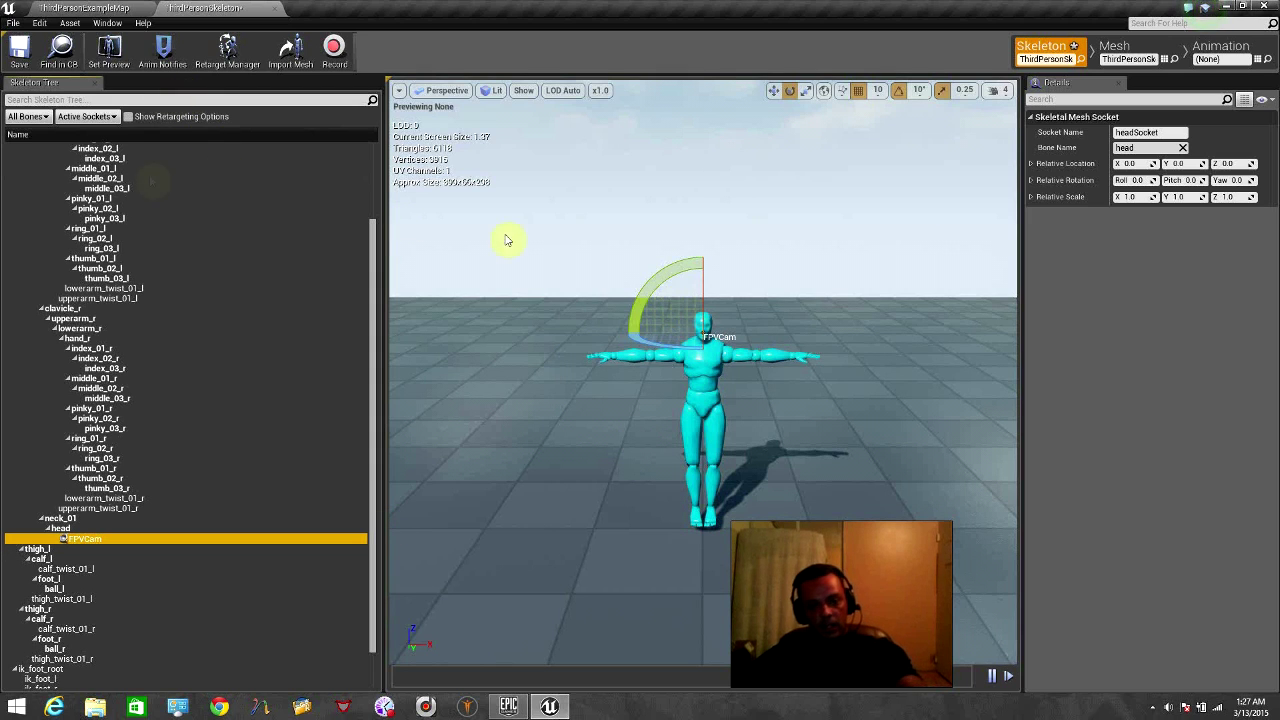
{"action": "left_click", "coordinate": [28, 46]}
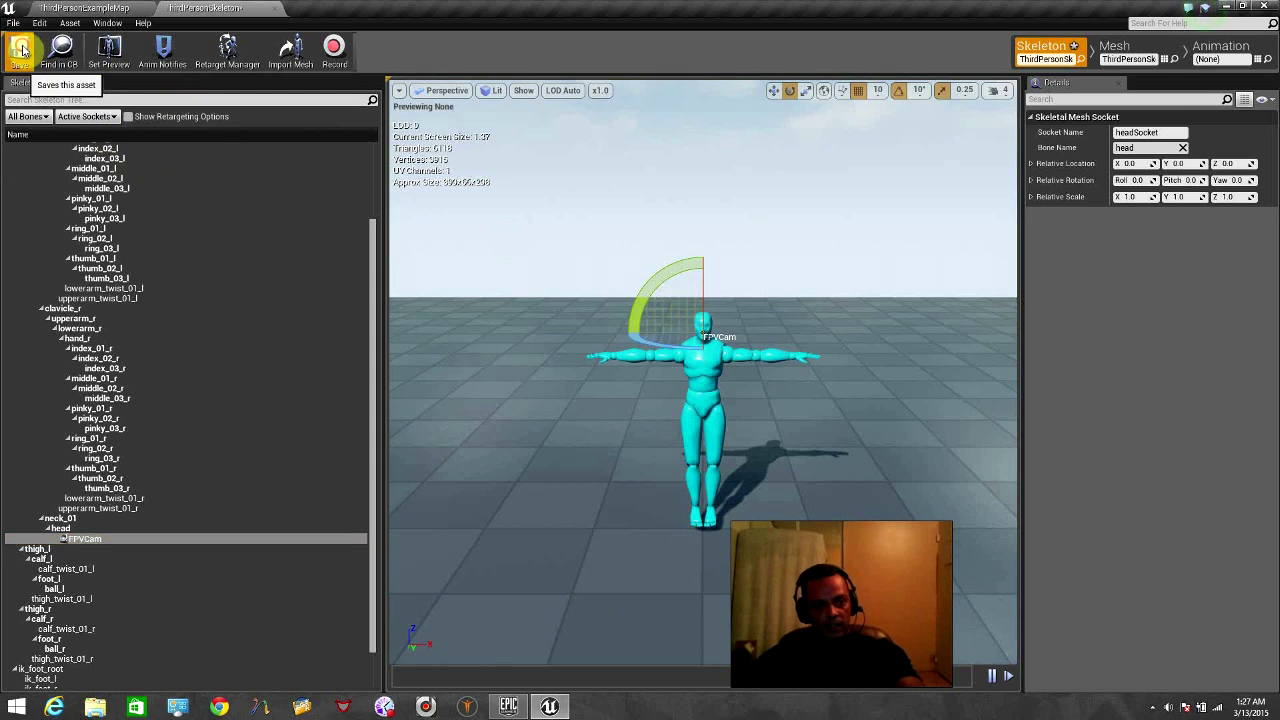
{"action": "left_click", "coordinate": [274, 9]}
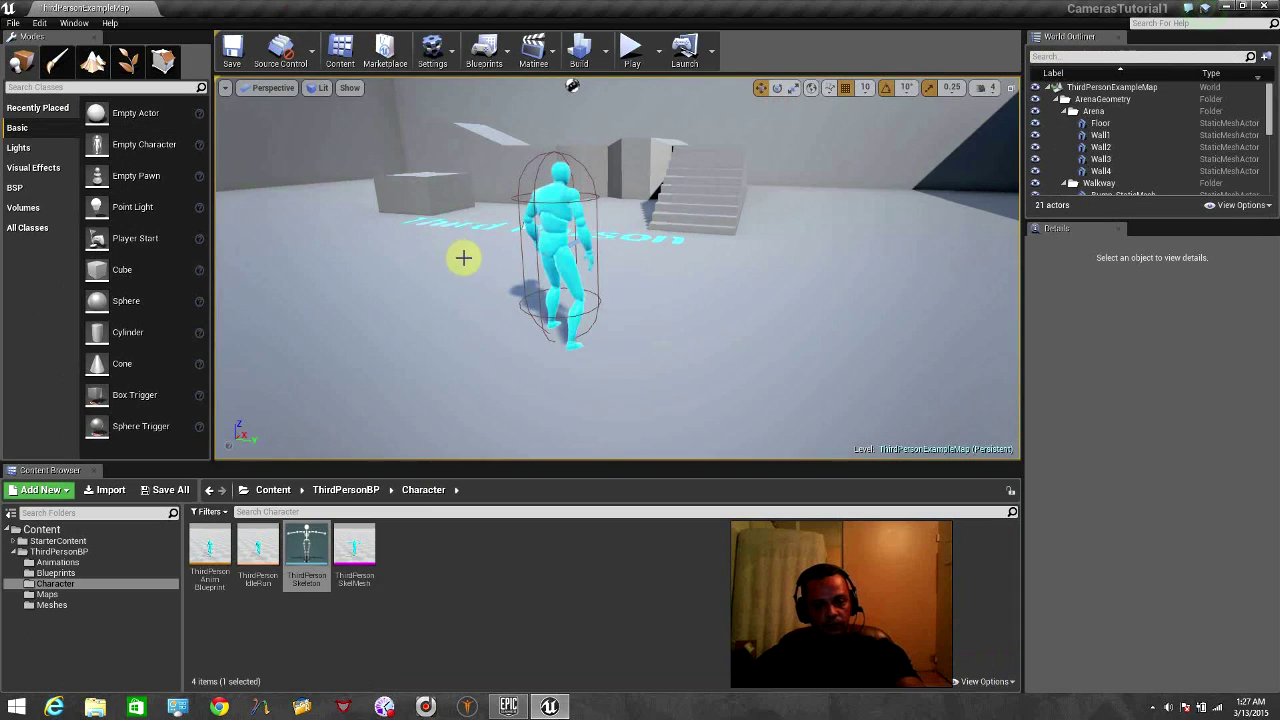
Step: Locate the level character's ThirdPersonCharacter Blueprint in the content folders and open it in its 3D viewport
{"action": "right_click_drag", "start_coordinate": [617, 268], "coordinate": [595, 335]}
{"action": "mouse_move", "coordinate": [466, 260]}
{"action": "right_mouse_down"}
{"action": "mouse_move", "coordinate": [500, 275]}
{"action": "mouse_move", "coordinate": [488, 252]}
{"action": "mouse_move", "coordinate": [466, 260]}
{"action": "right_mouse_up"}
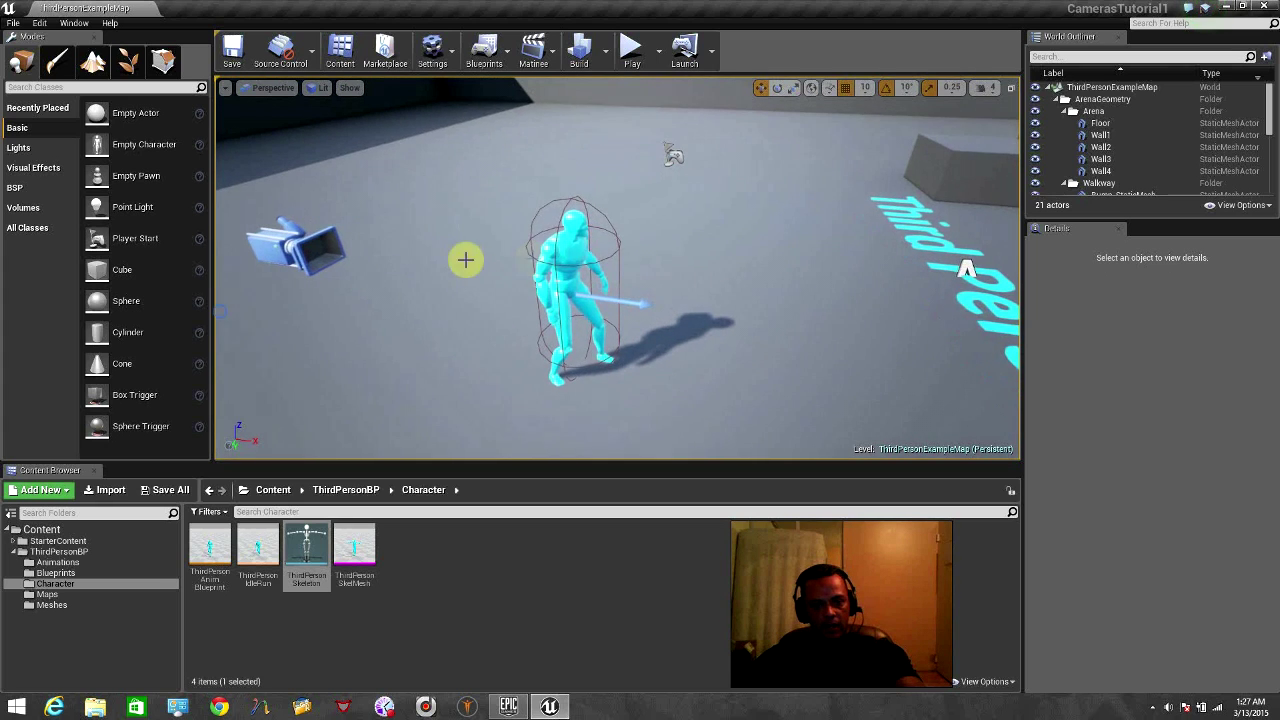
{"action": "left_click", "coordinate": [553, 244]}
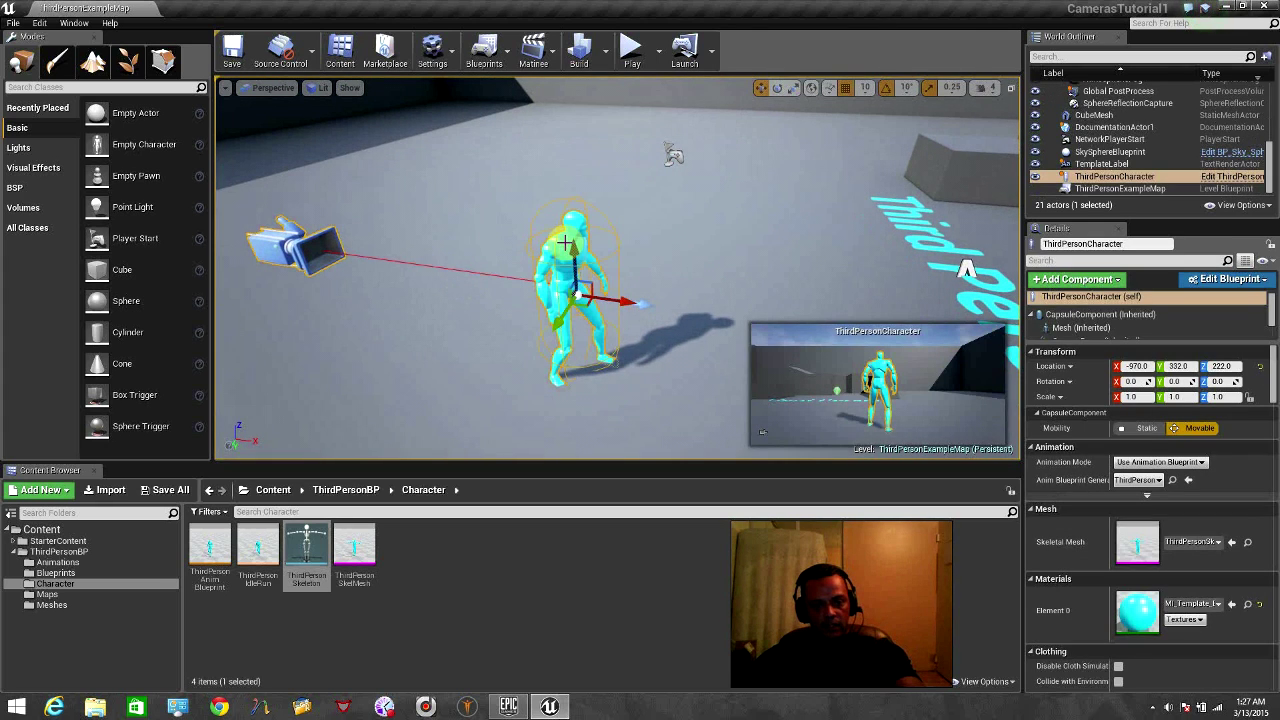
{"action": "right_click", "coordinate": [565, 243]}
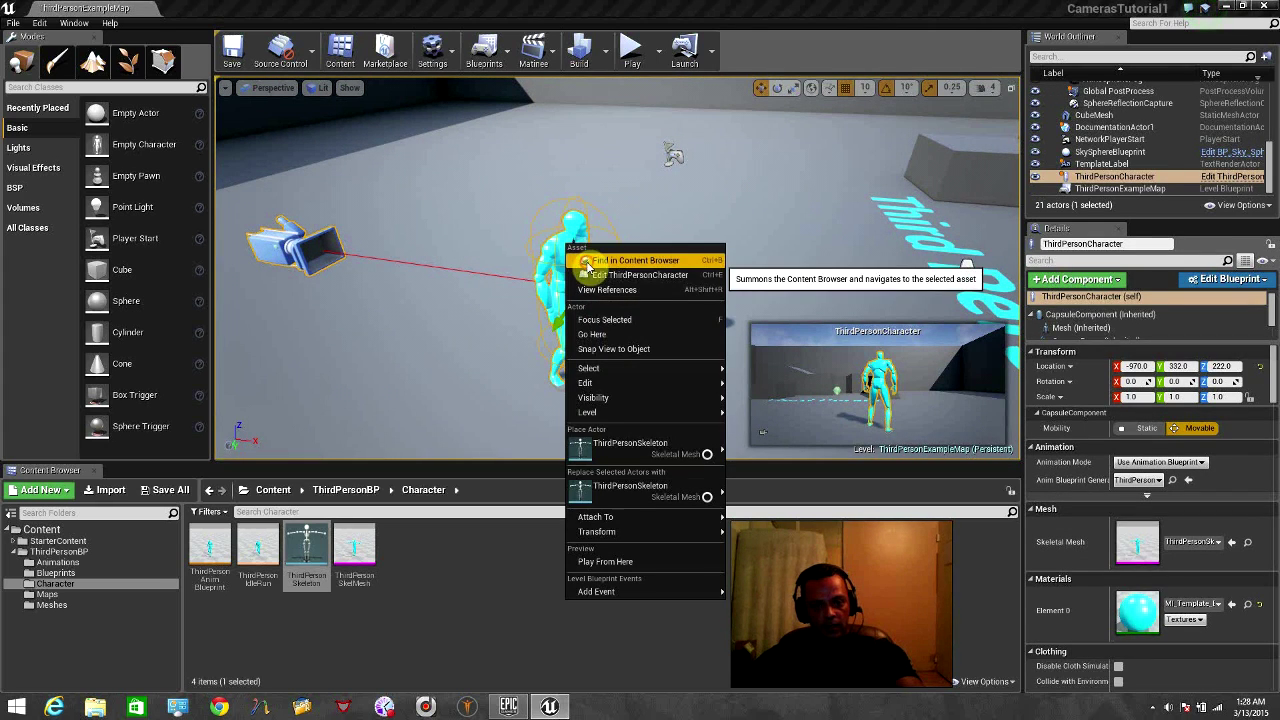
{"action": "left_click", "coordinate": [620, 257]}
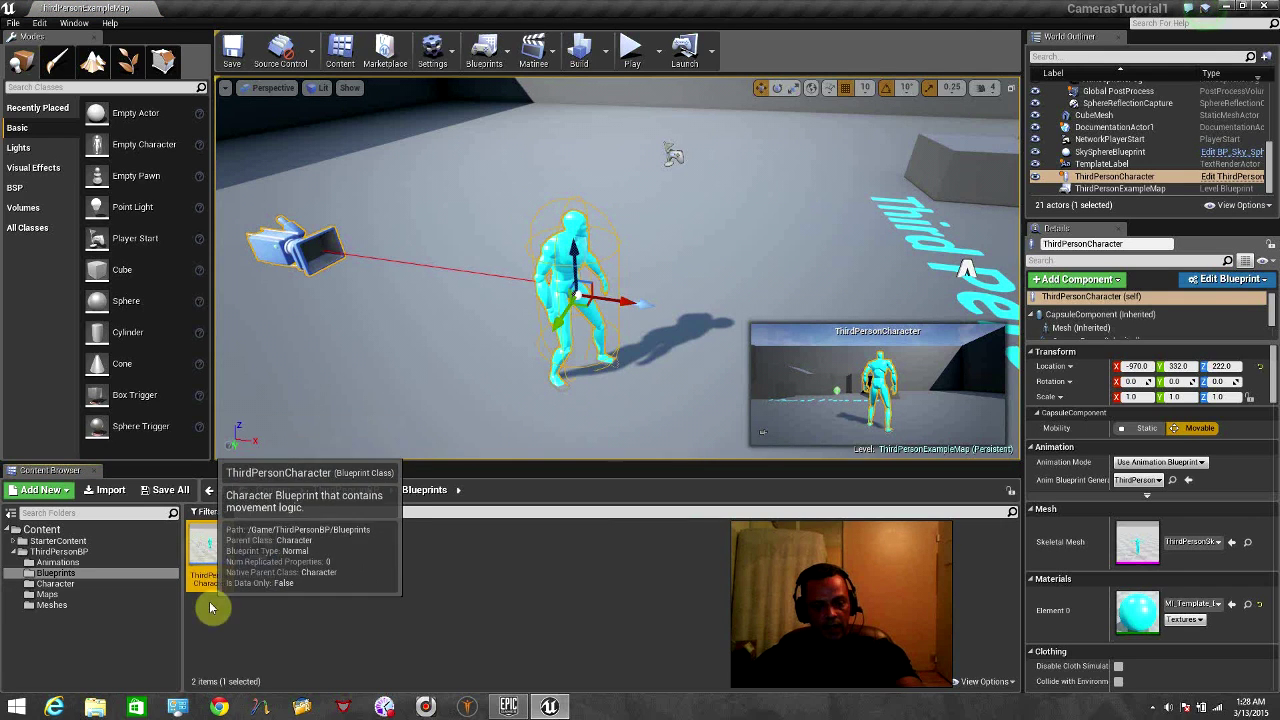
{"action": "double_click", "coordinate": [200, 541]}
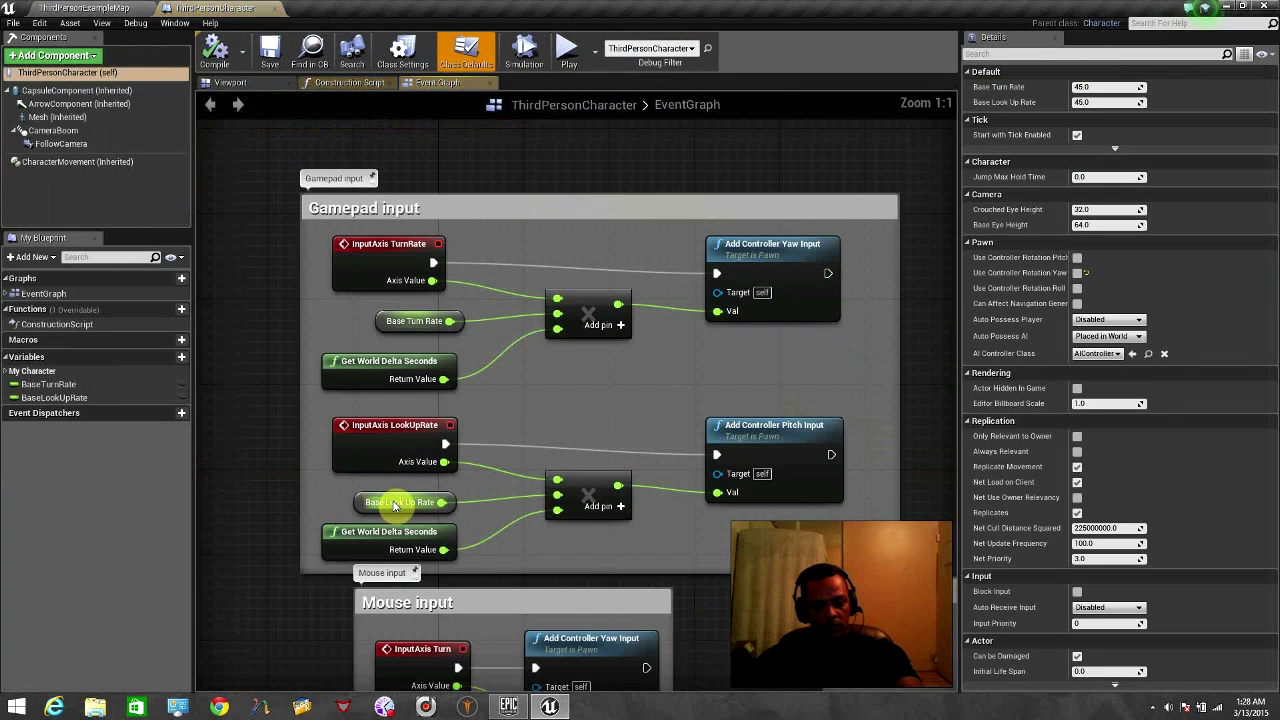
{"action": "left_click", "coordinate": [248, 82]}
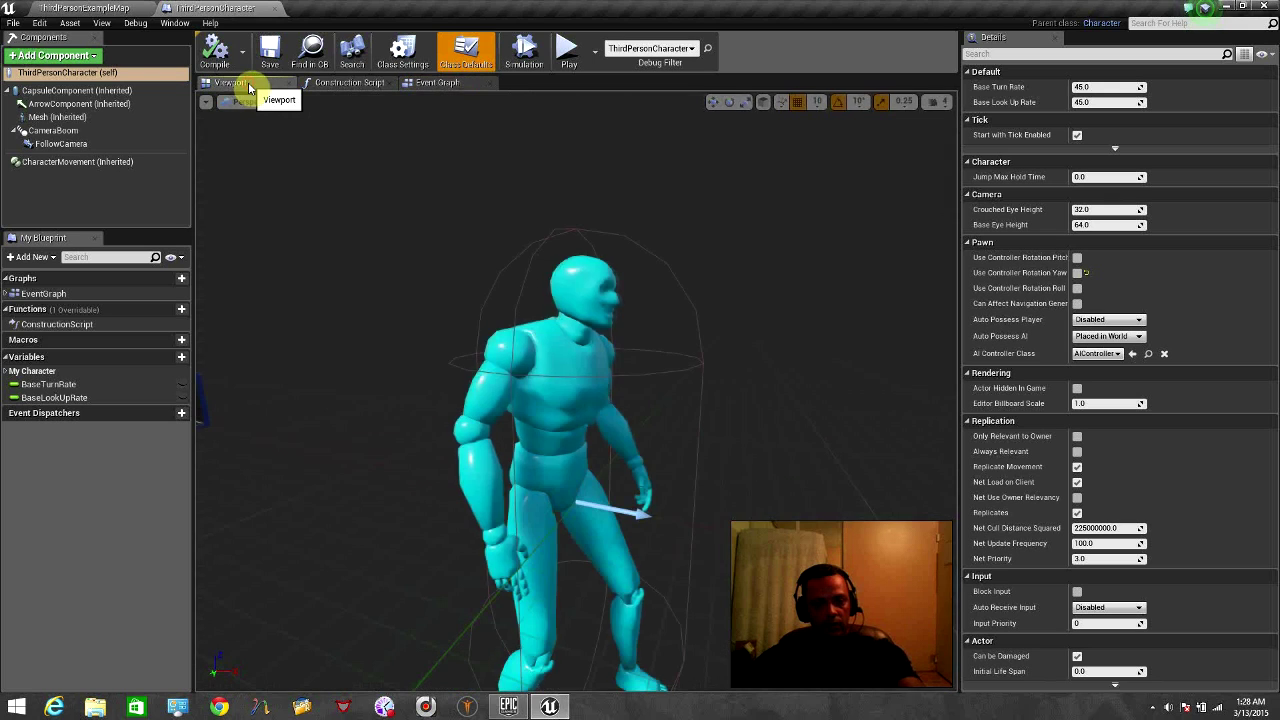
Step: Add a Camera component named FPSCamera to the character Blueprint
{"action": "right_click_drag", "start_coordinate": [420, 258], "coordinate": [240, 272]}
{"action": "mouse_move", "coordinate": [540, 350]}
{"action": "right_mouse_down"}
{"action": "mouse_move", "coordinate": [560, 340]}
{"action": "mouse_move", "coordinate": [535, 330]}
{"action": "mouse_move", "coordinate": [590, 335]}
{"action": "mouse_move", "coordinate": [565, 350]}
{"action": "right_mouse_up"}
{"action": "right_click_drag", "start_coordinate": [295, 270], "coordinate": [400, 262]}
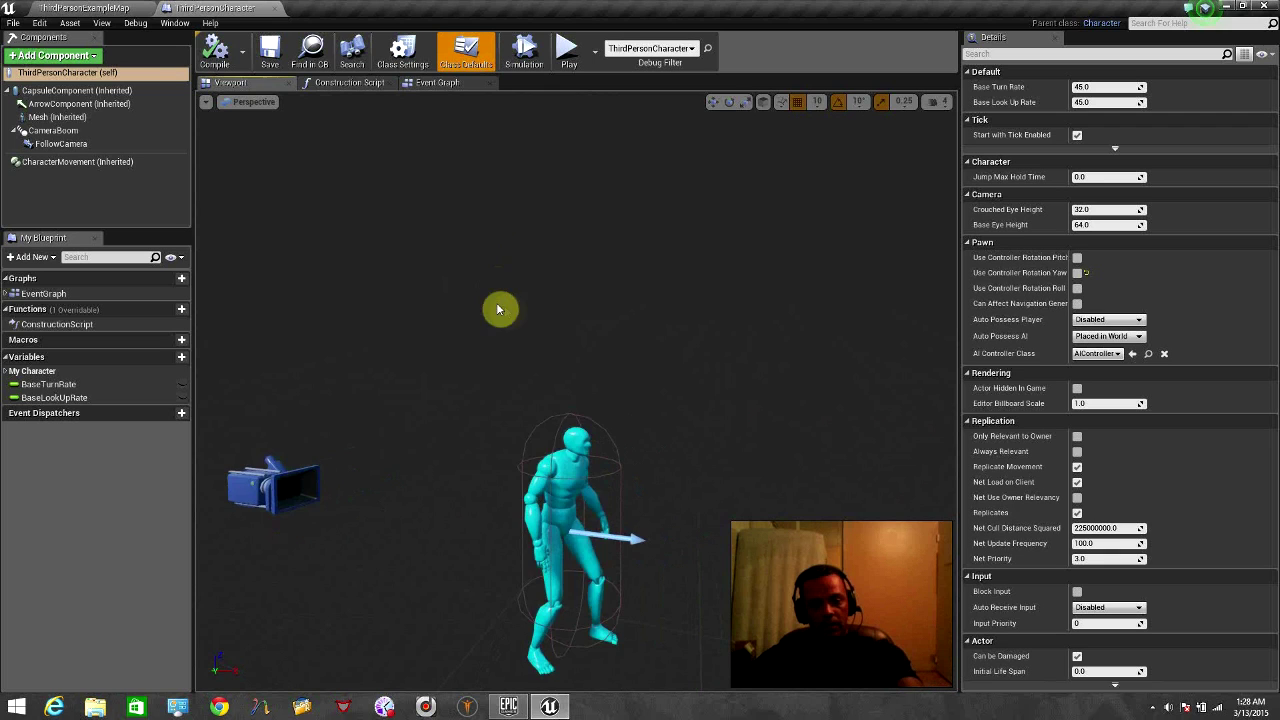
{"action": "right_click_drag", "start_coordinate": [496, 302], "coordinate": [510, 335]}
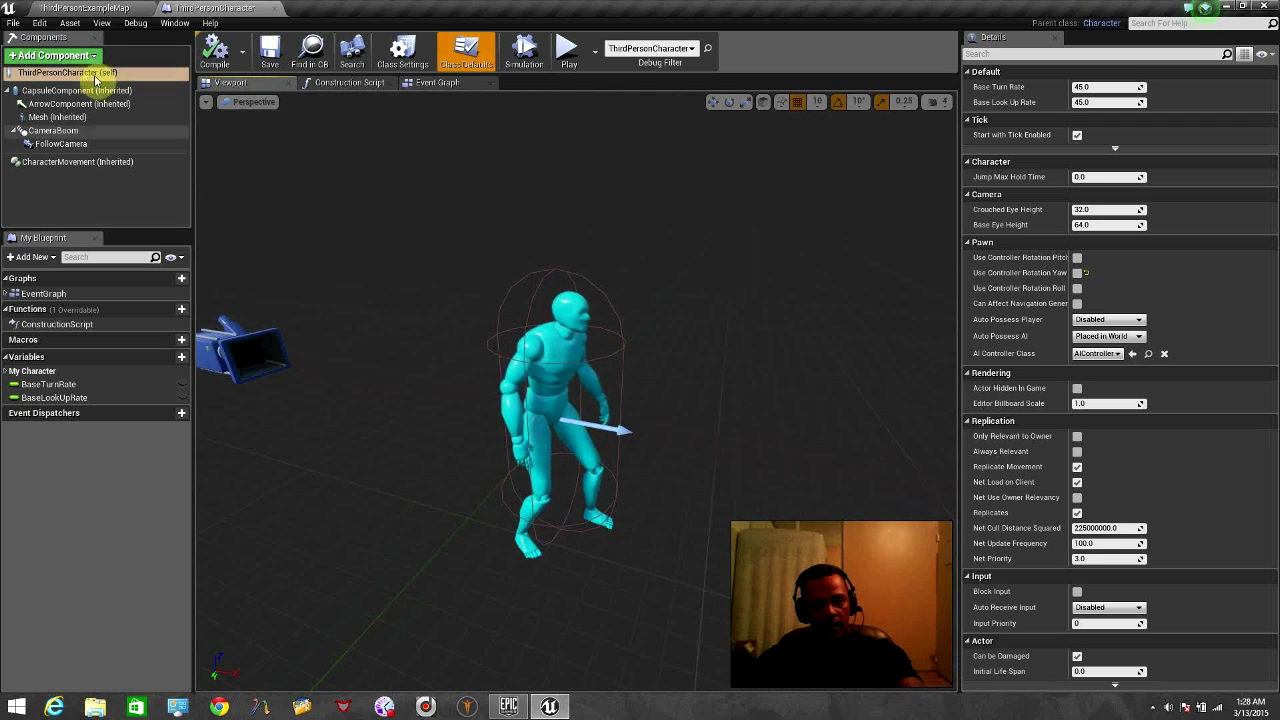
{"action": "left_click", "coordinate": [40, 56]}
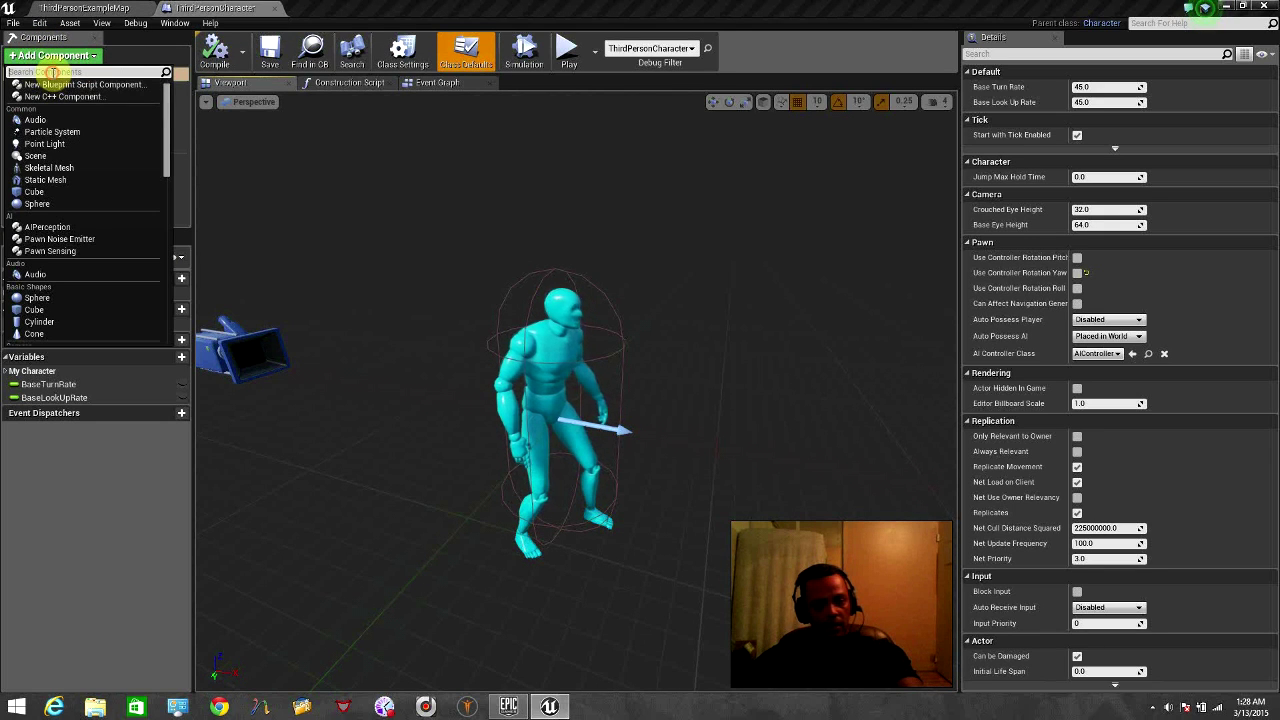
{"action": "type", "text": "camera"}
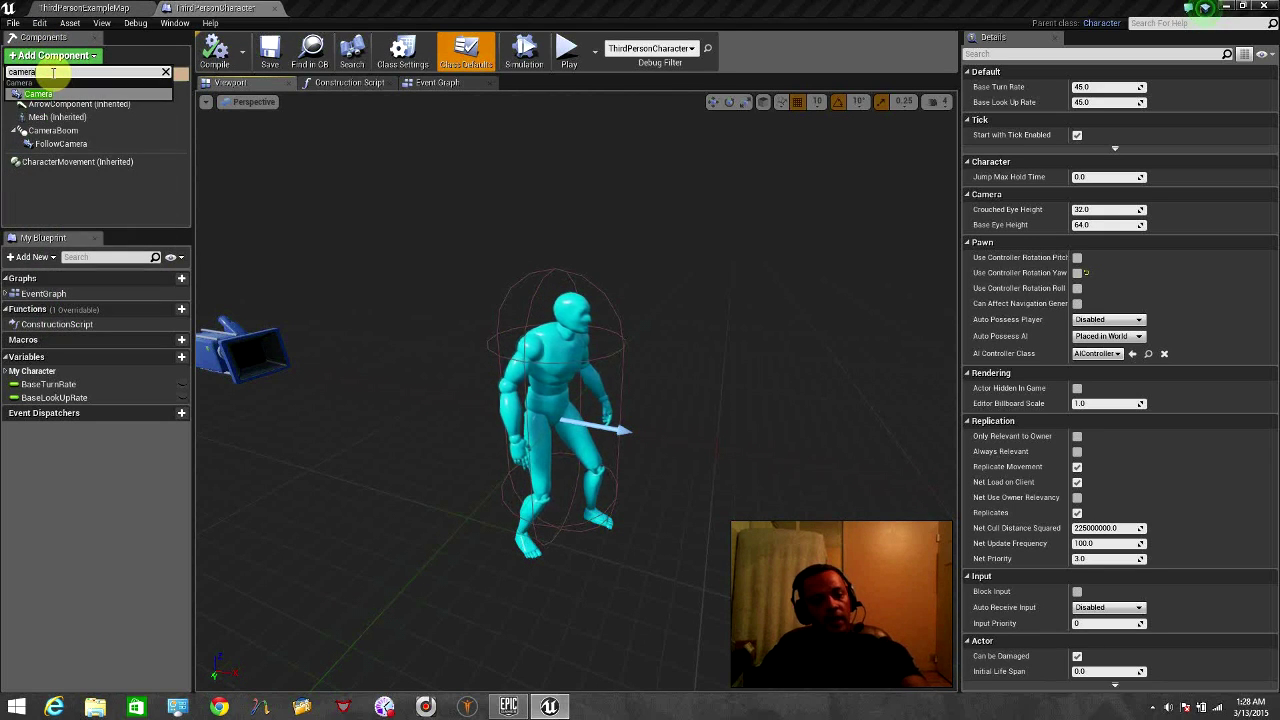
{"action": "key", "text": "Return"}
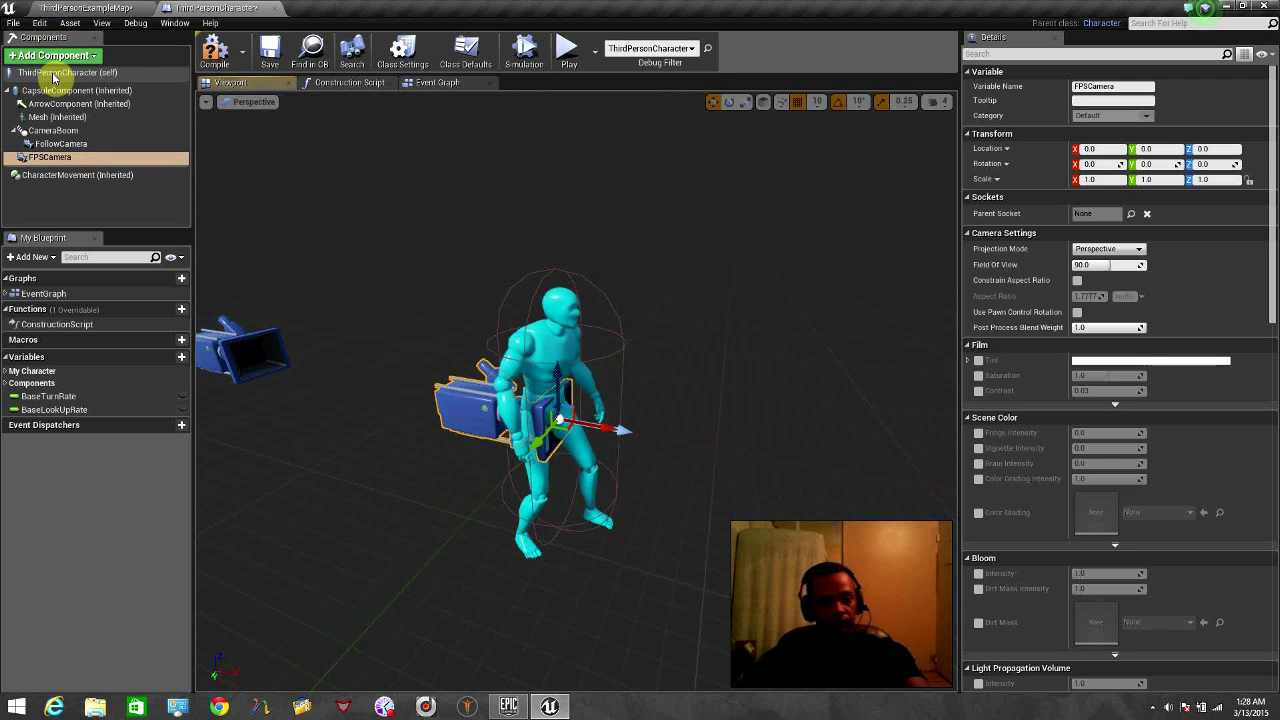
Step: Attach FPSCamera to the Mesh component and set its parent socket to FPVCam
{"action": "left_click_drag", "start_coordinate": [46, 160], "coordinate": [47, 168]}
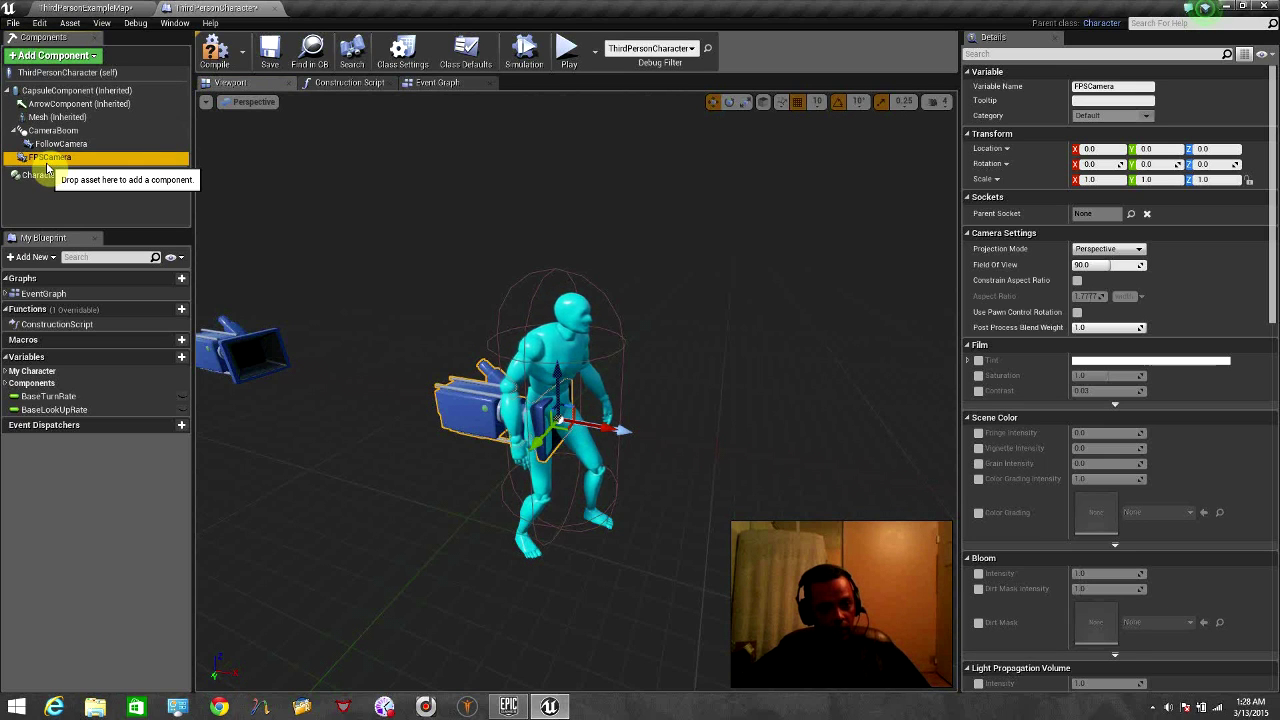
{"action": "left_click_drag", "start_coordinate": [50, 150], "coordinate": [46, 119]}
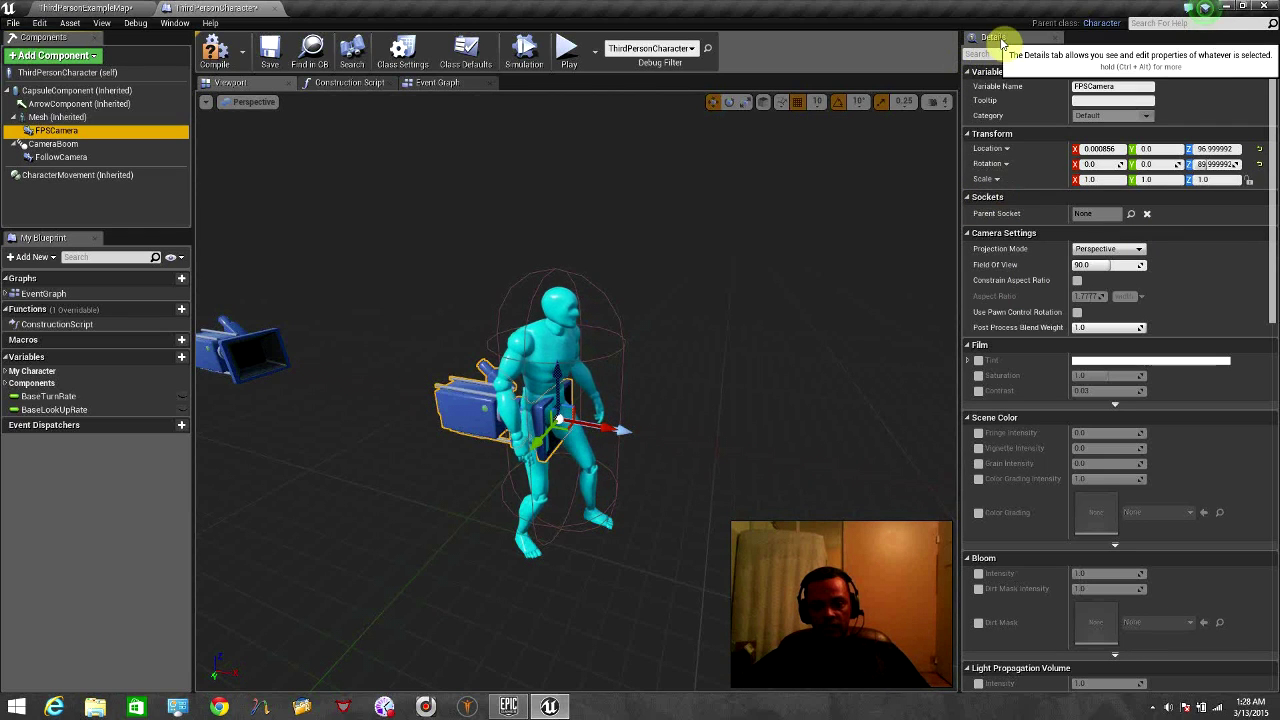
{"action": "left_click", "coordinate": [1094, 213]}
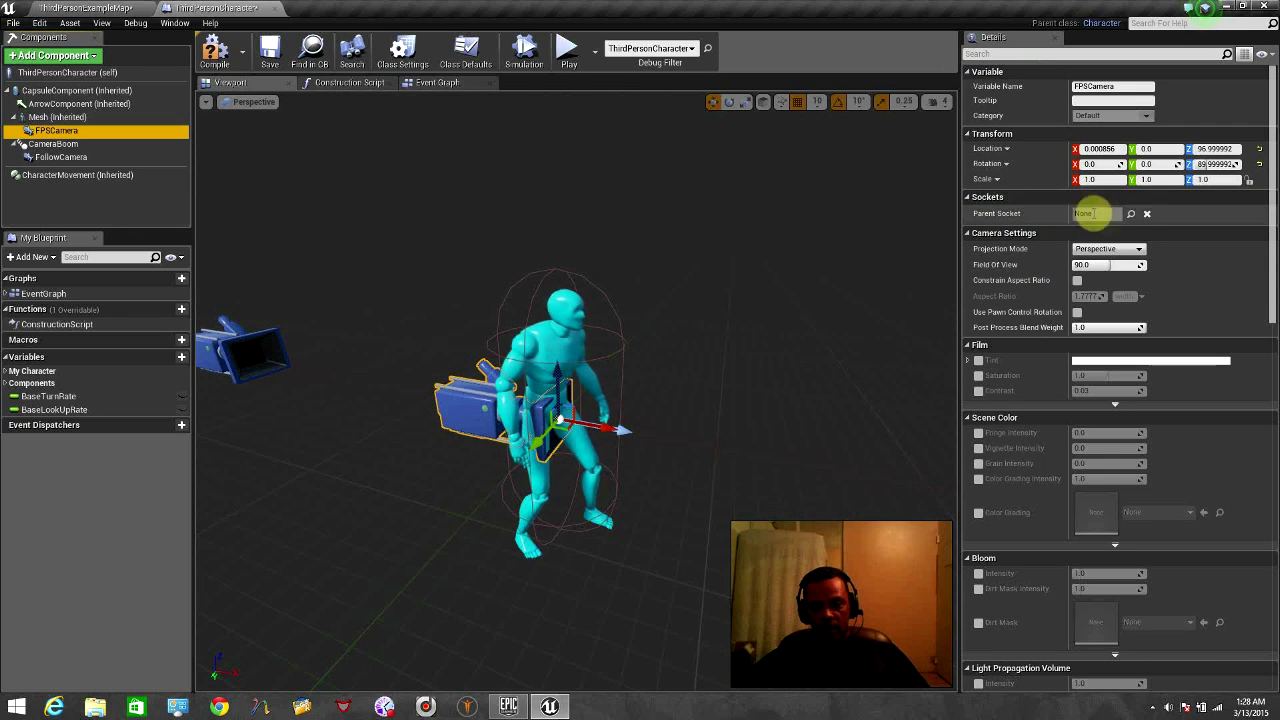
{"action": "left_click", "coordinate": [1131, 214]}
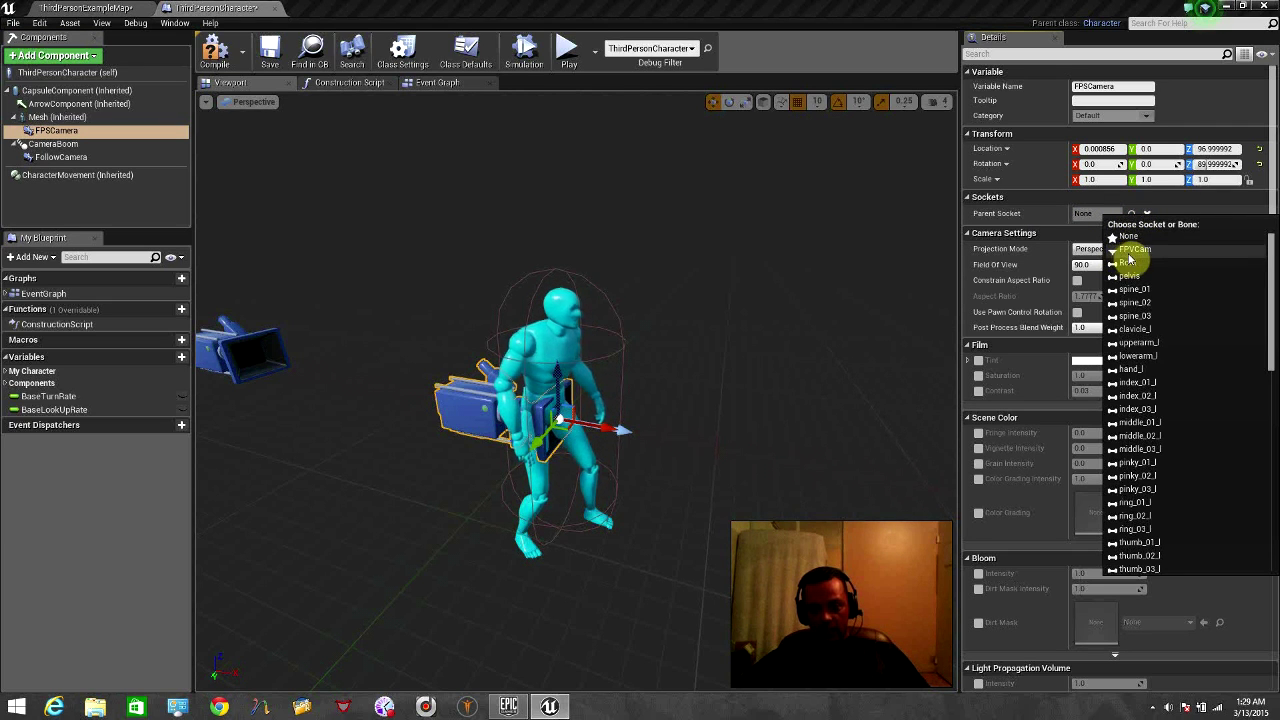
{"action": "left_click", "coordinate": [1135, 250]}
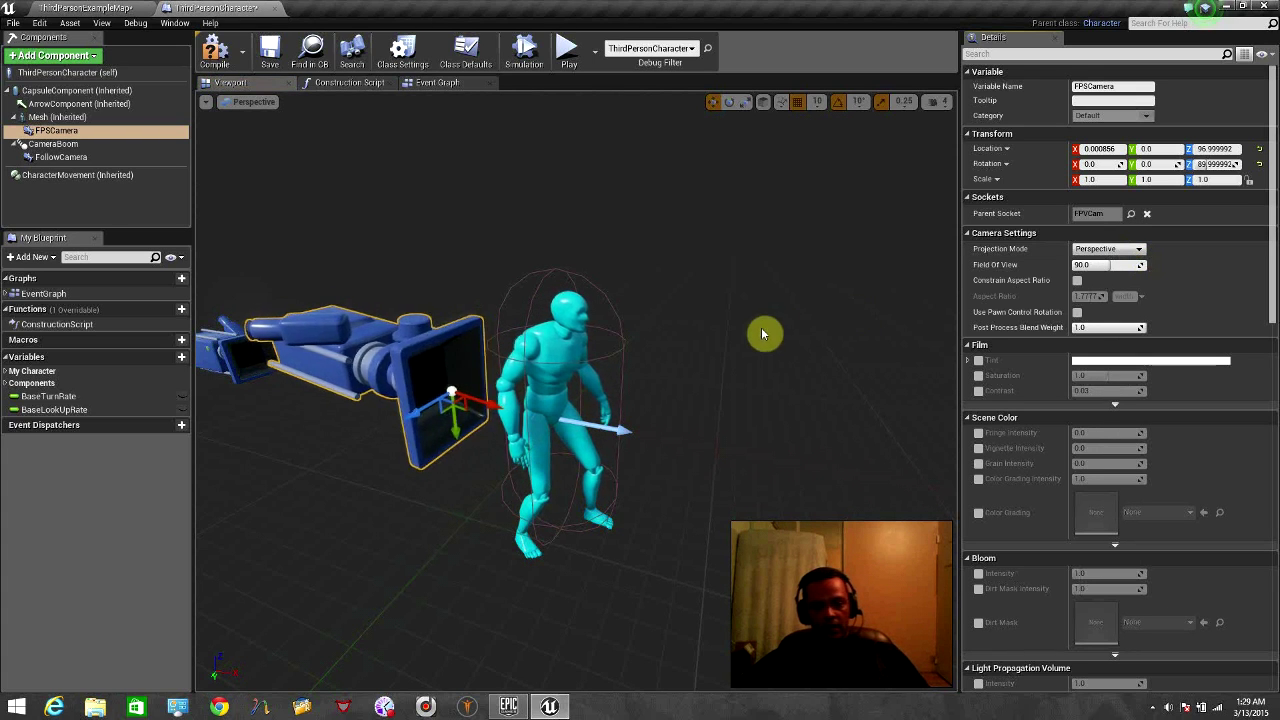
Step: Rotate FPSCamera to about X -90, Y 0, Z 90 so it faces the character's forward direction
{"action": "right_click_drag", "start_coordinate": [753, 330], "coordinate": [650, 342]}
{"action": "left_click_drag", "start_coordinate": [730, 262], "coordinate": [751, 326]}
{"action": "left_click", "coordinate": [206, 102]}
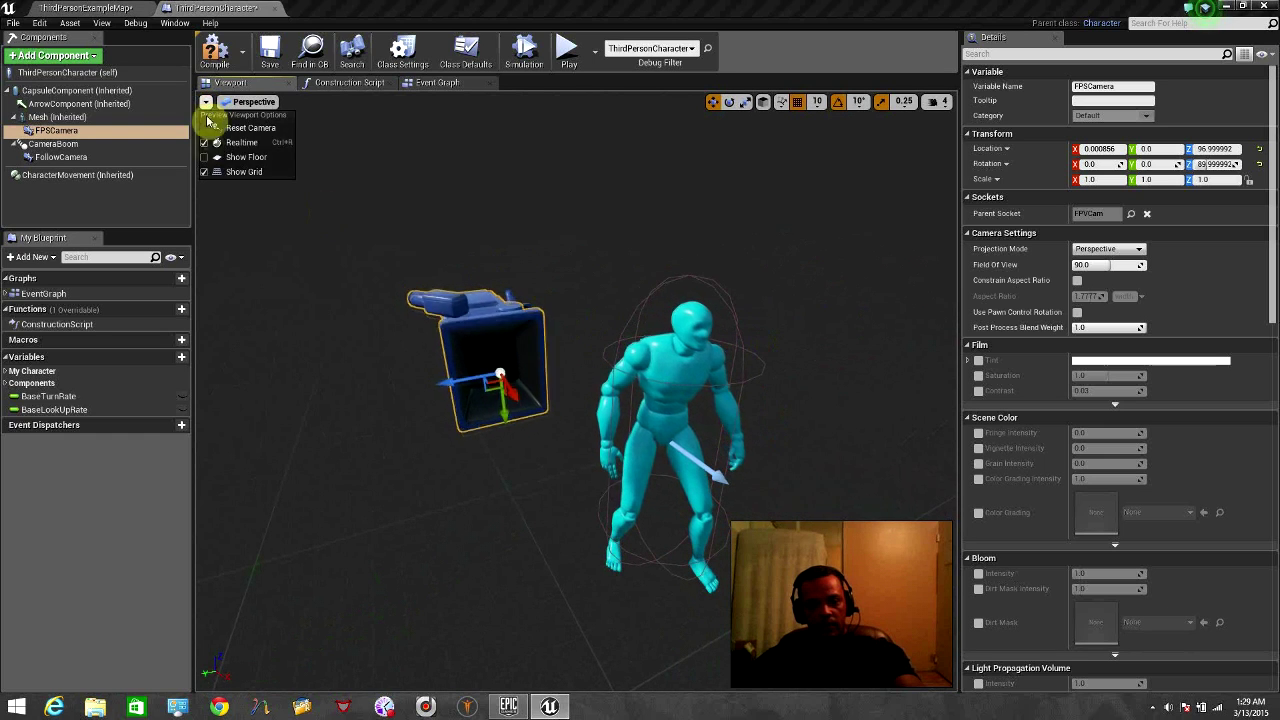
{"action": "right_click_drag", "start_coordinate": [509, 292], "coordinate": [545, 328]}
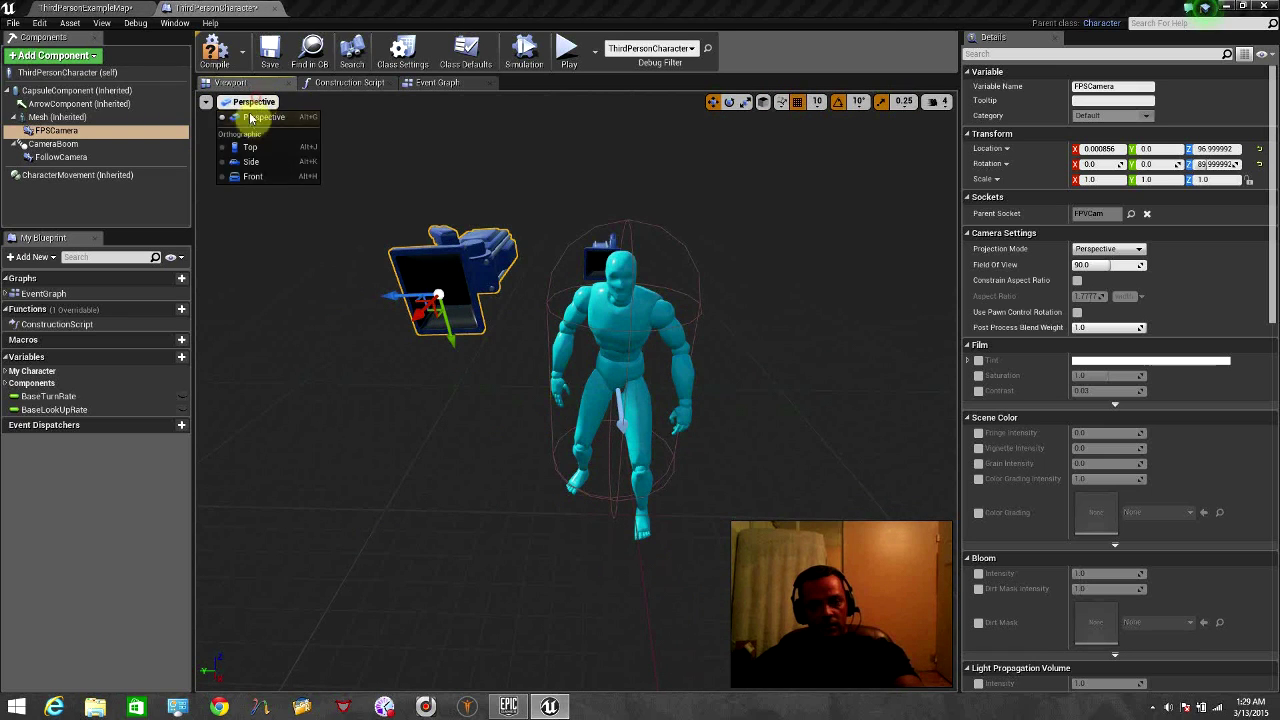
{"action": "left_click", "coordinate": [446, 257]}
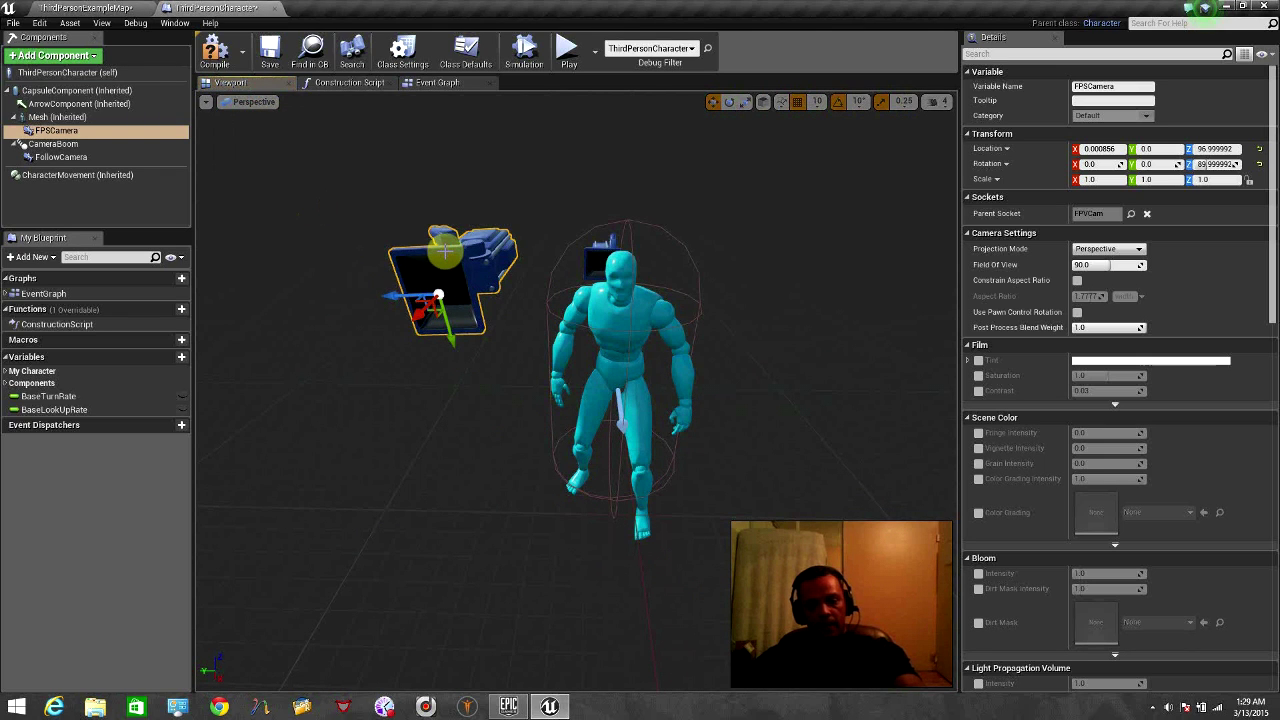
{"action": "key", "text": "e"}
{"action": "left_click_drag", "start_coordinate": [447, 221], "coordinate": [438, 290]}
Step: Using the Top view, move FPSCamera onto the character's head at about X 0, Y 0, Z -3
{"action": "left_click", "coordinate": [252, 102]}
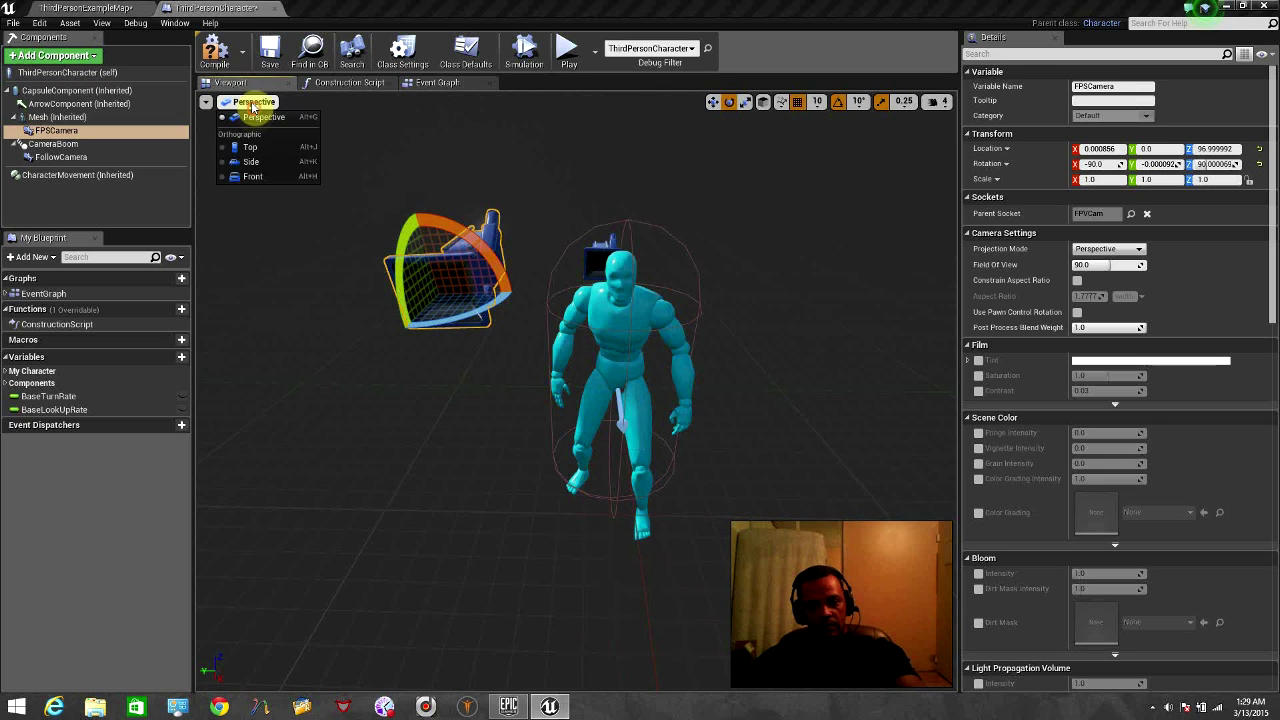
{"action": "left_click", "coordinate": [262, 145]}
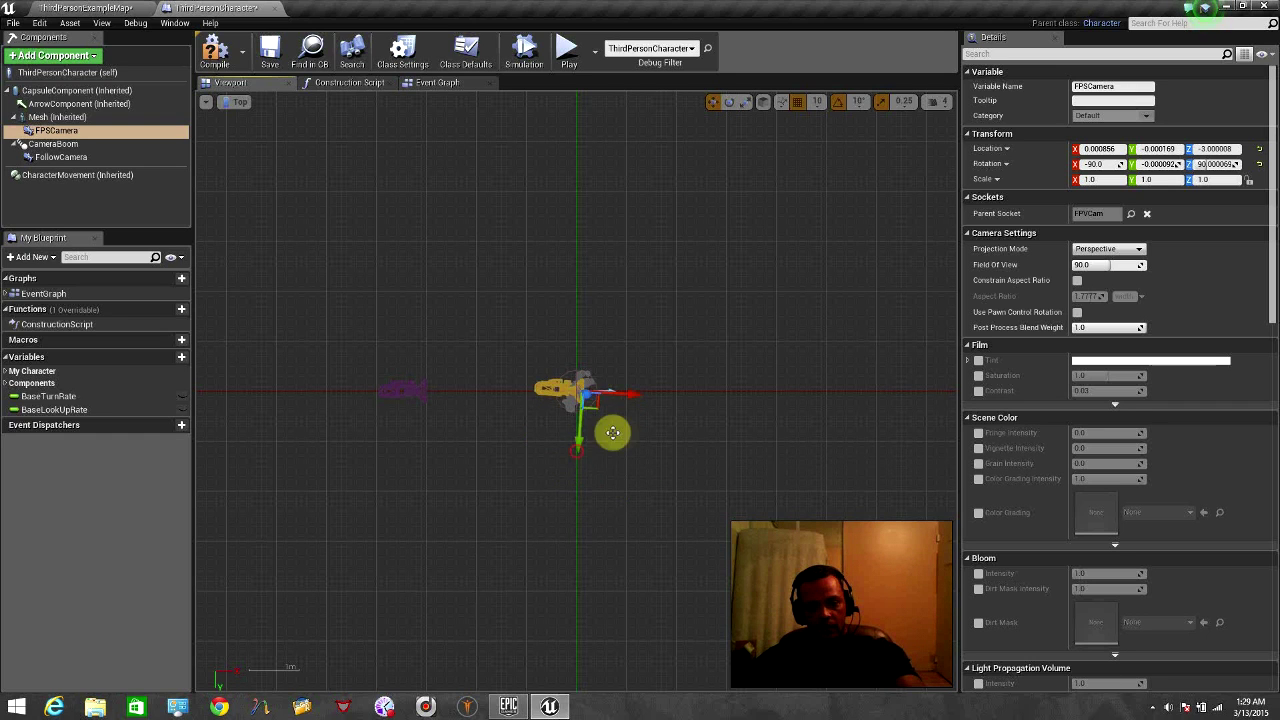
{"action": "scroll", "coordinate": [612, 432], "scroll_direction": "up", "scroll_amount": 5}
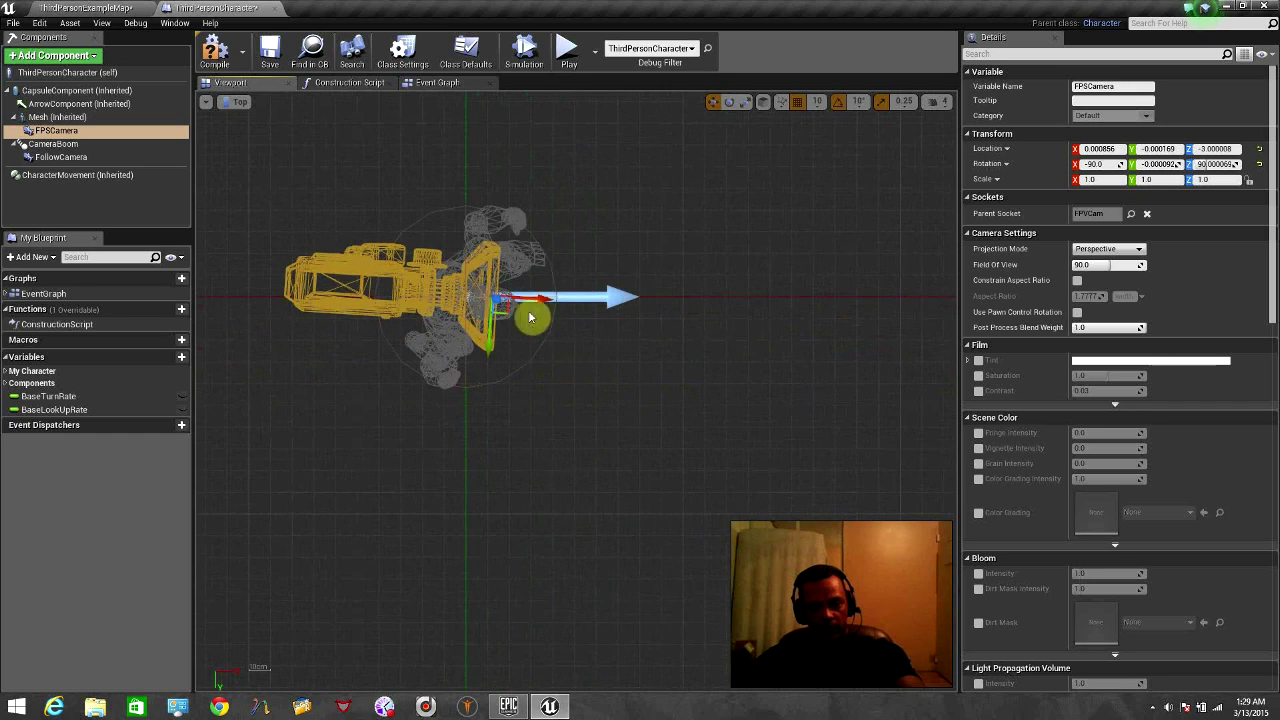
{"action": "mouse_move", "coordinate": [547, 301]}
{"action": "left_mouse_down"}
{"action": "mouse_move", "coordinate": [567, 302]}
{"action": "mouse_move", "coordinate": [540, 305]}
{"action": "left_mouse_up"}
{"action": "key", "text": "f"}
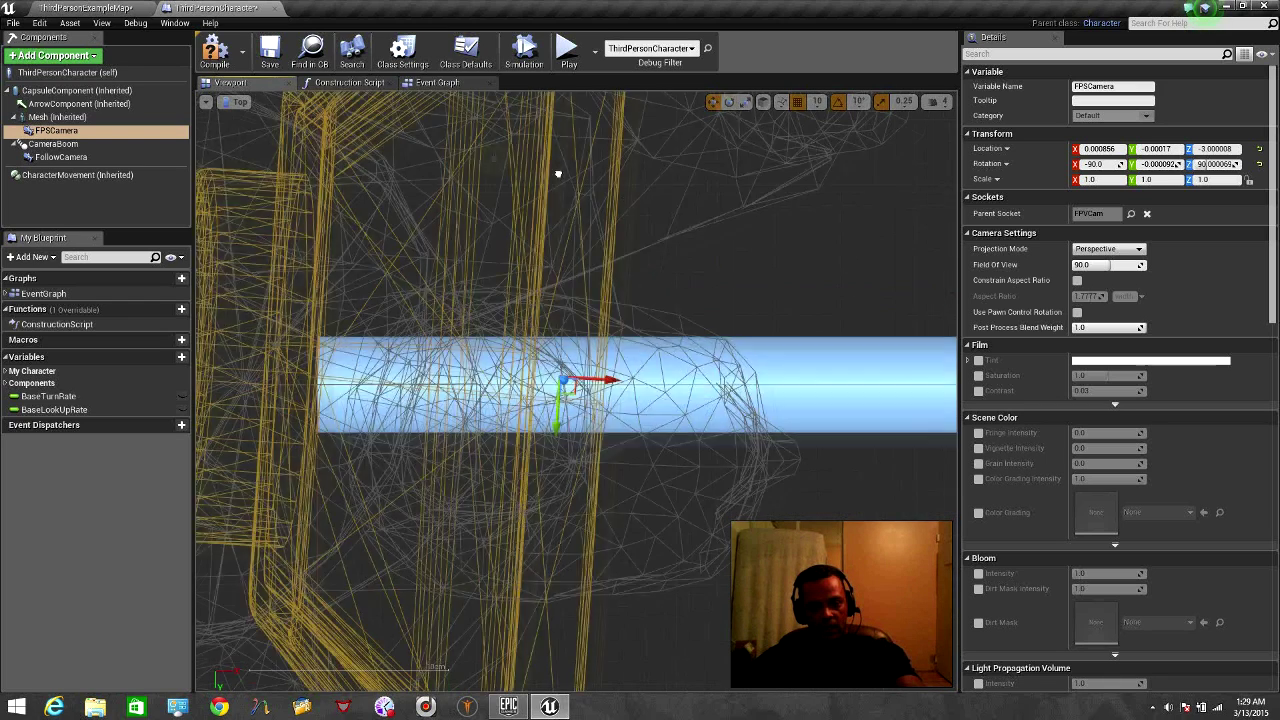
Step: Return to the perspective view and move FPSCamera forward to a Y location of about 10
{"action": "left_click", "coordinate": [237, 104]}
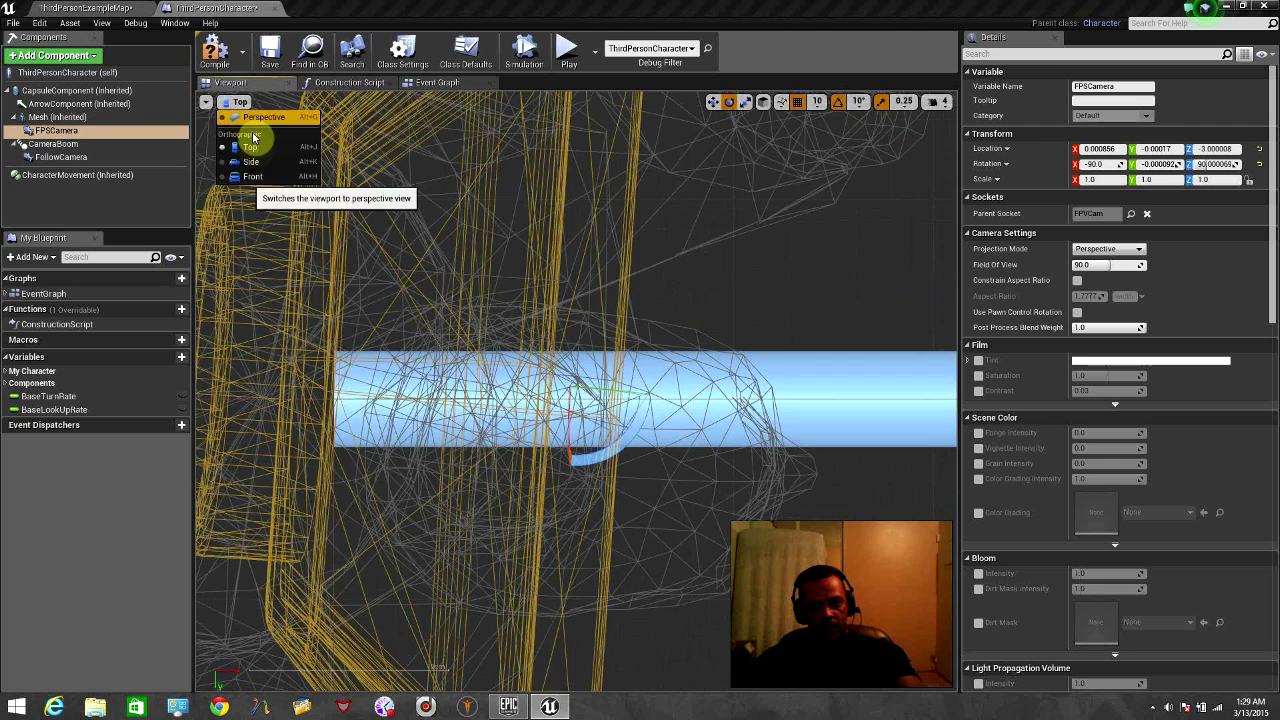
{"action": "left_click", "coordinate": [241, 120]}
{"action": "right_click_drag", "start_coordinate": [686, 285], "coordinate": [750, 266]}
{"action": "key", "text": "r"}
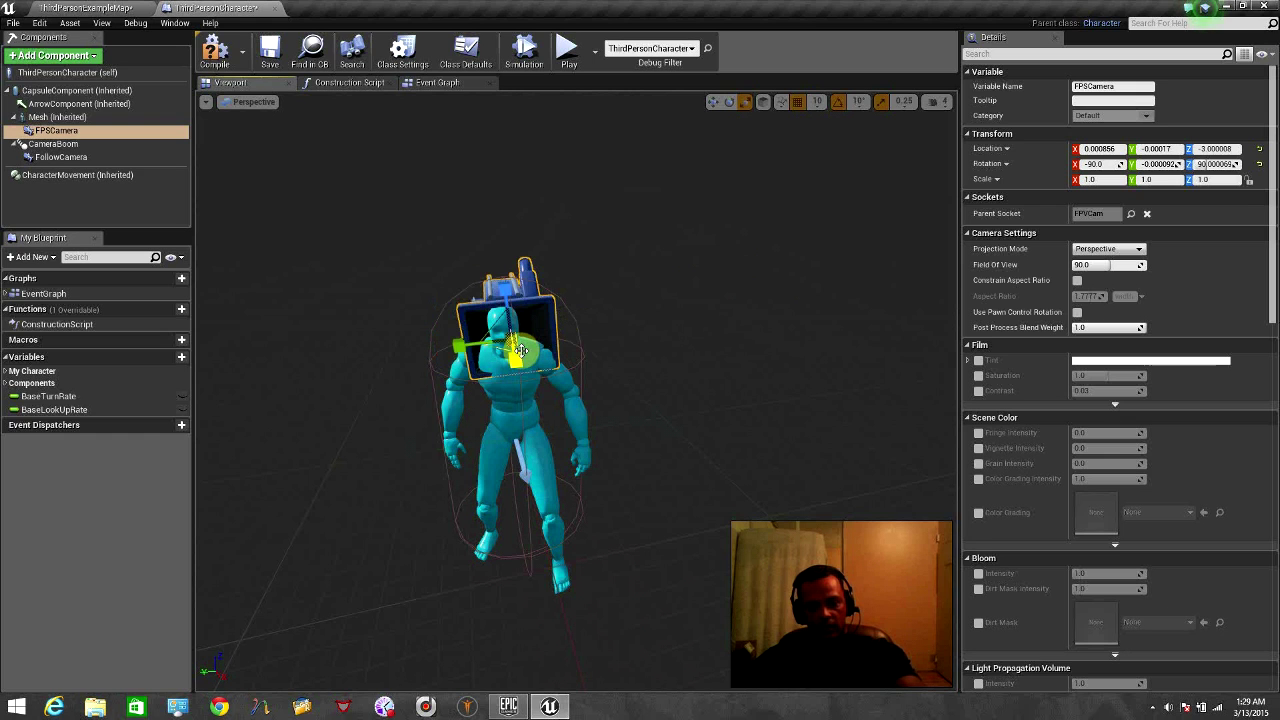
{"action": "right_click_drag", "start_coordinate": [612, 408], "coordinate": [588, 384]}
{"action": "left_click_drag", "start_coordinate": [554, 301], "coordinate": [559, 304]}
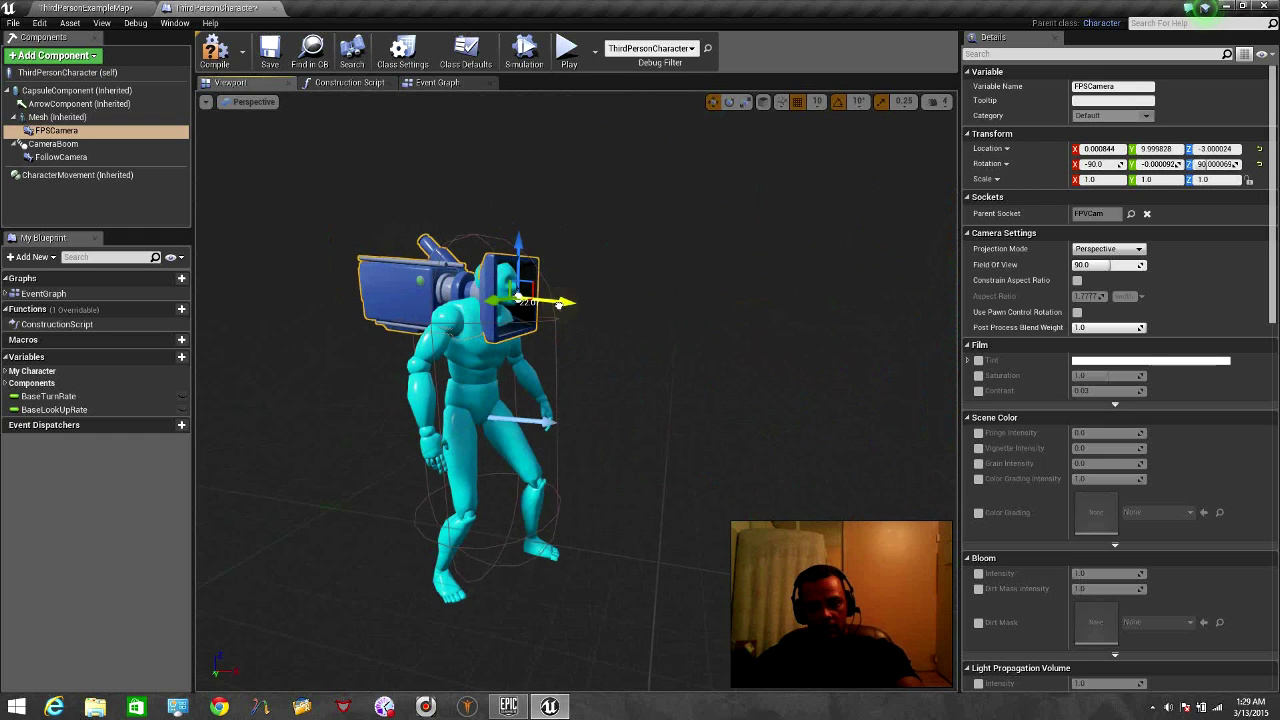
Step: Play the game in a preview window, walk the character around to examine the first-person view, and stop the session
{"action": "left_click", "coordinate": [567, 50]}
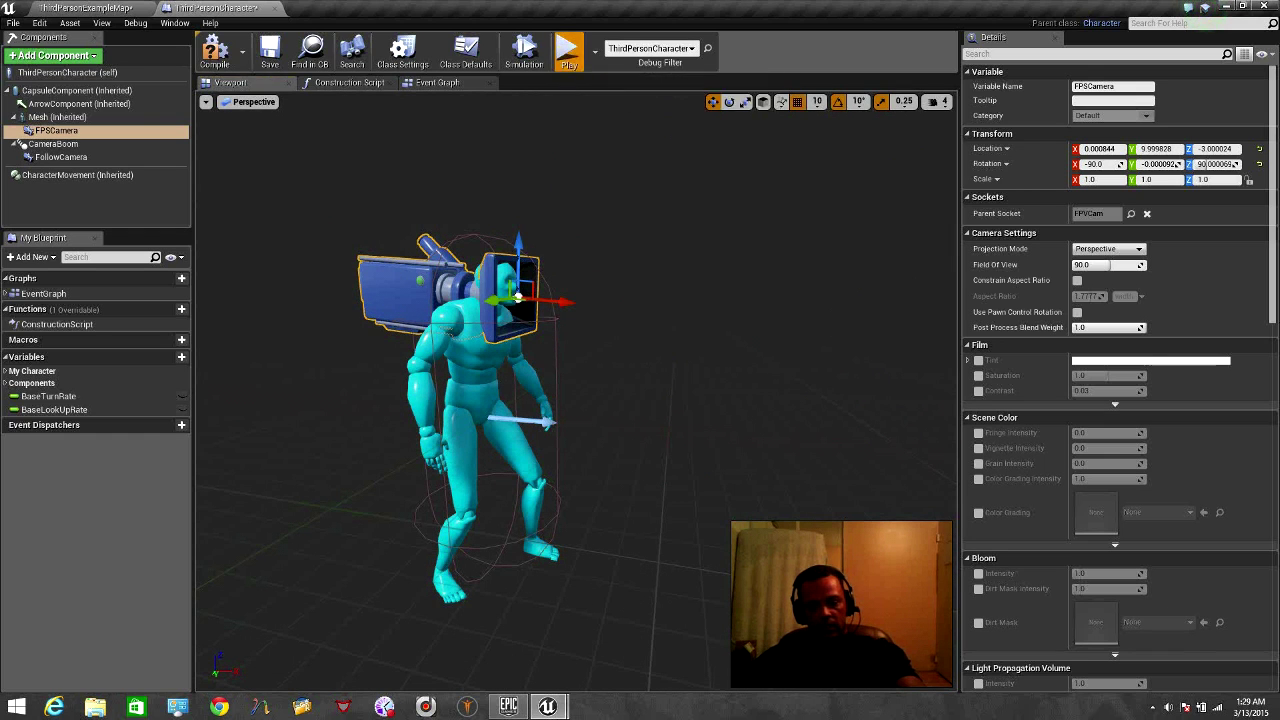
{"action": "key", "text": "a"}
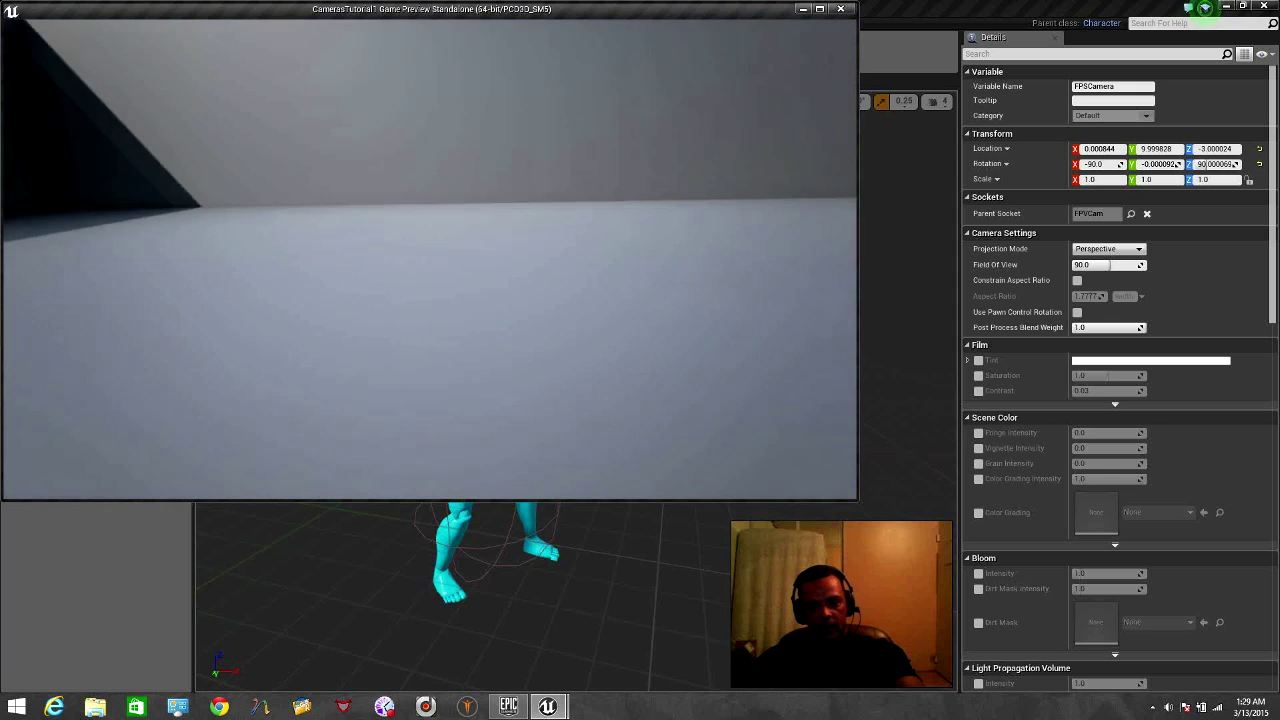
{"action": "key", "text": "w"}
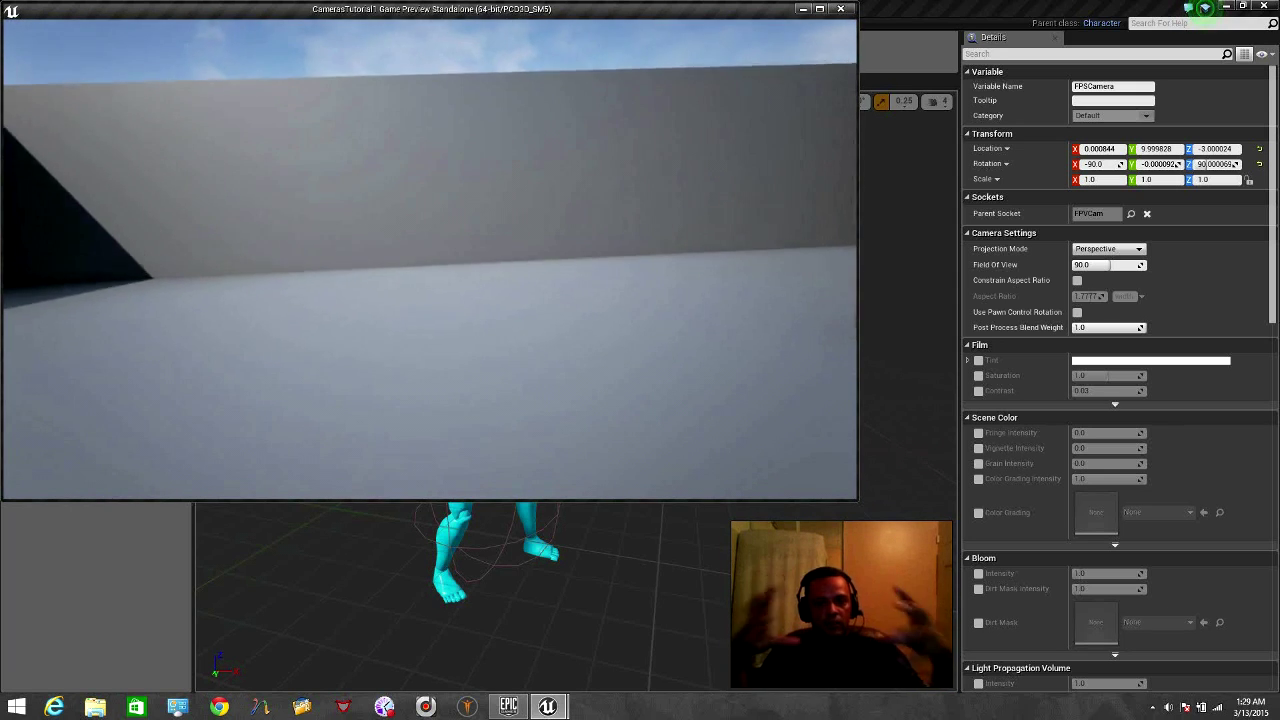
{"action": "key", "text": "a"}
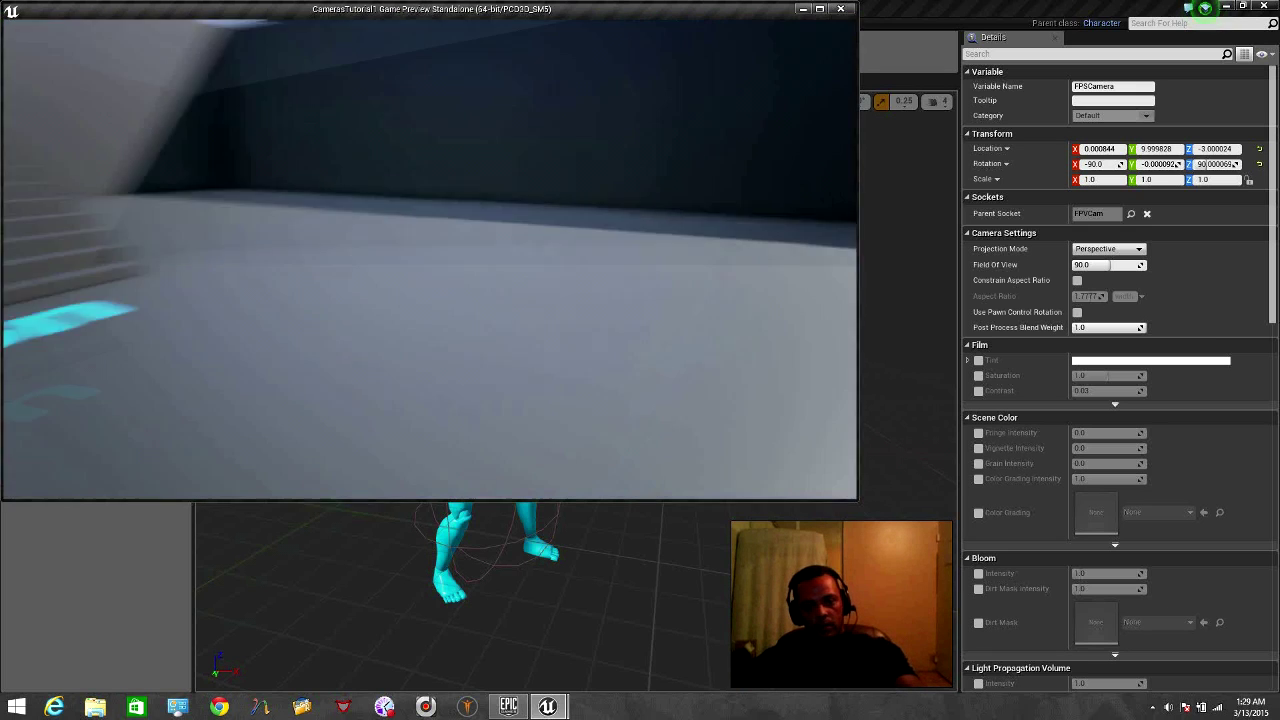
{"action": "key", "text": "d"}
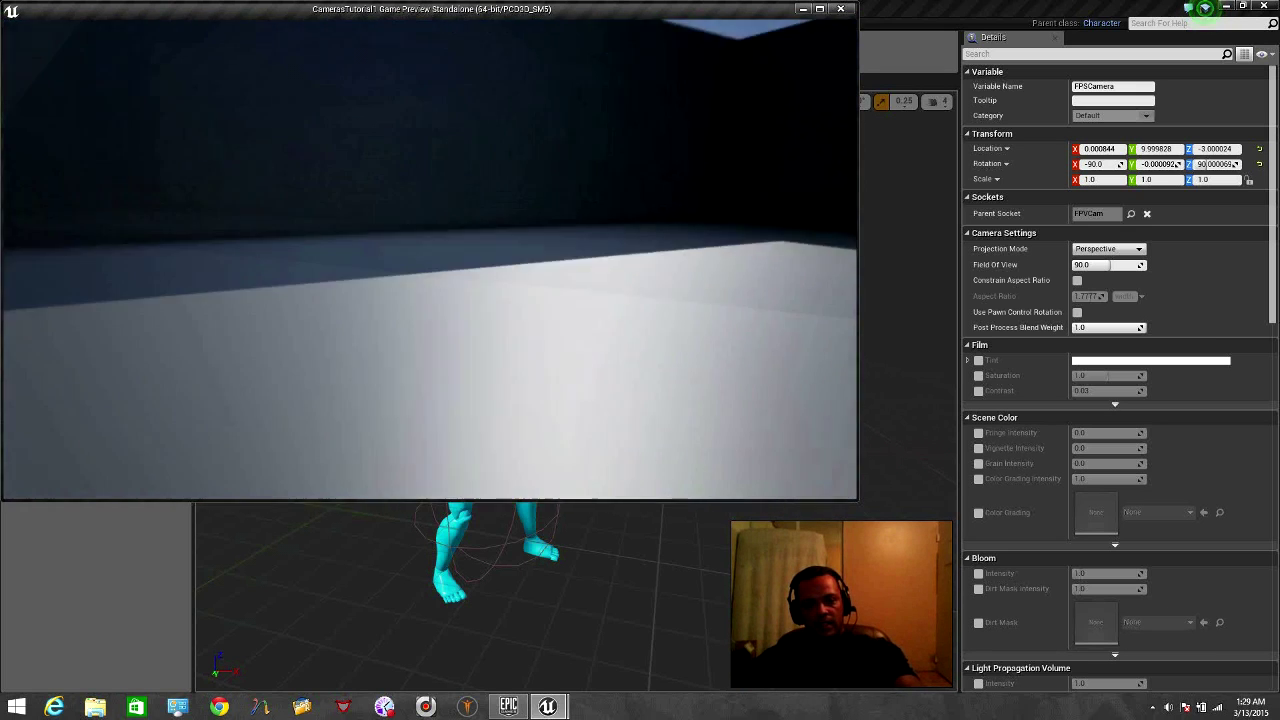
{"action": "key", "text": "w"}
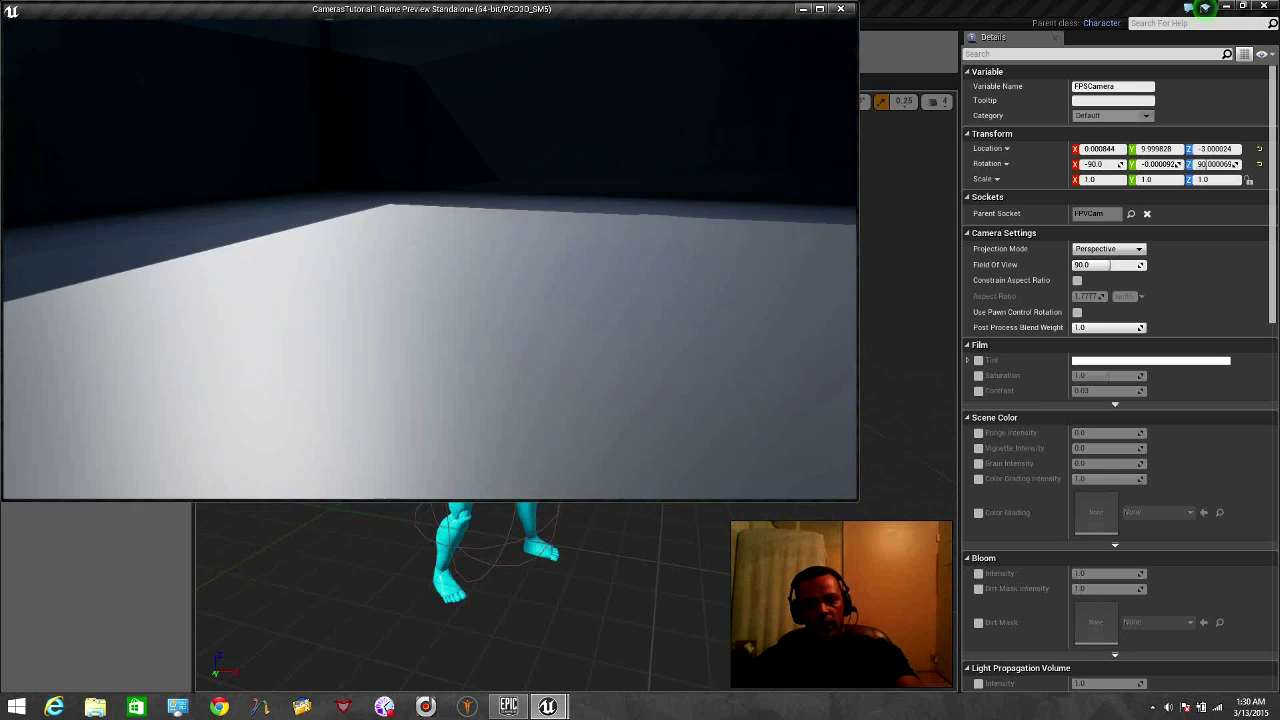
{"action": "key", "text": "w"}
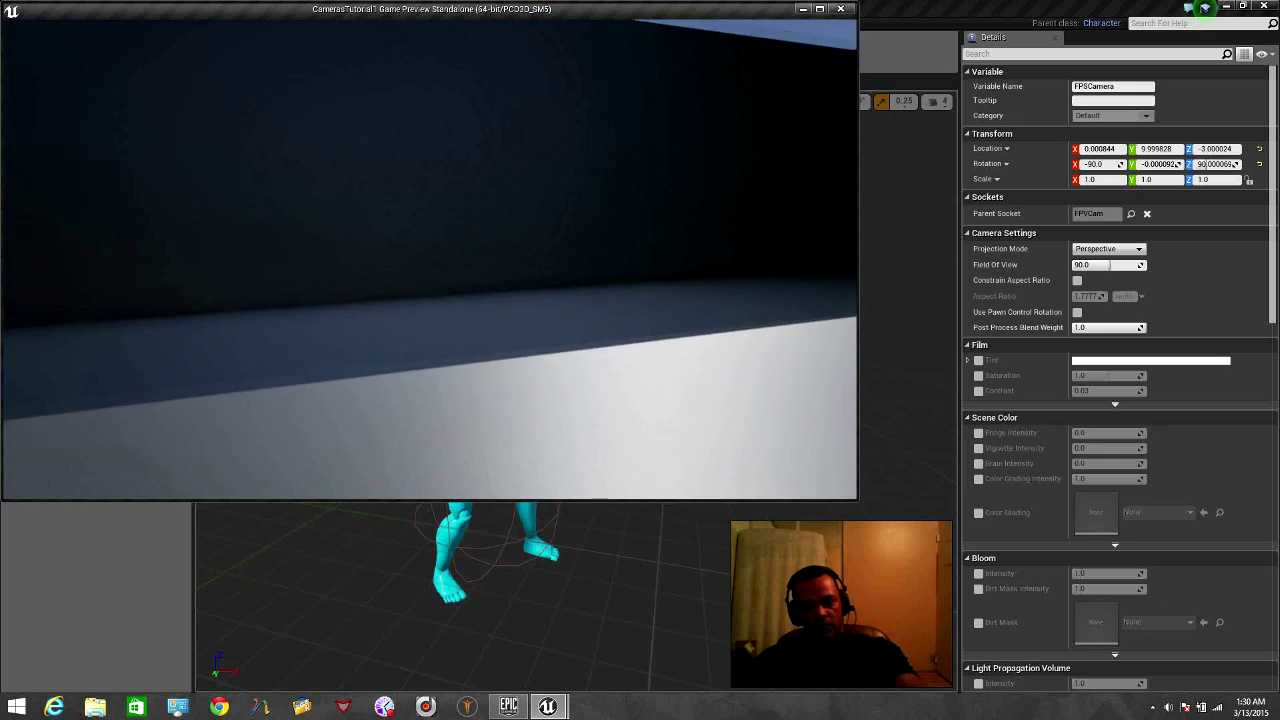
{"action": "key", "text": "Escape"}
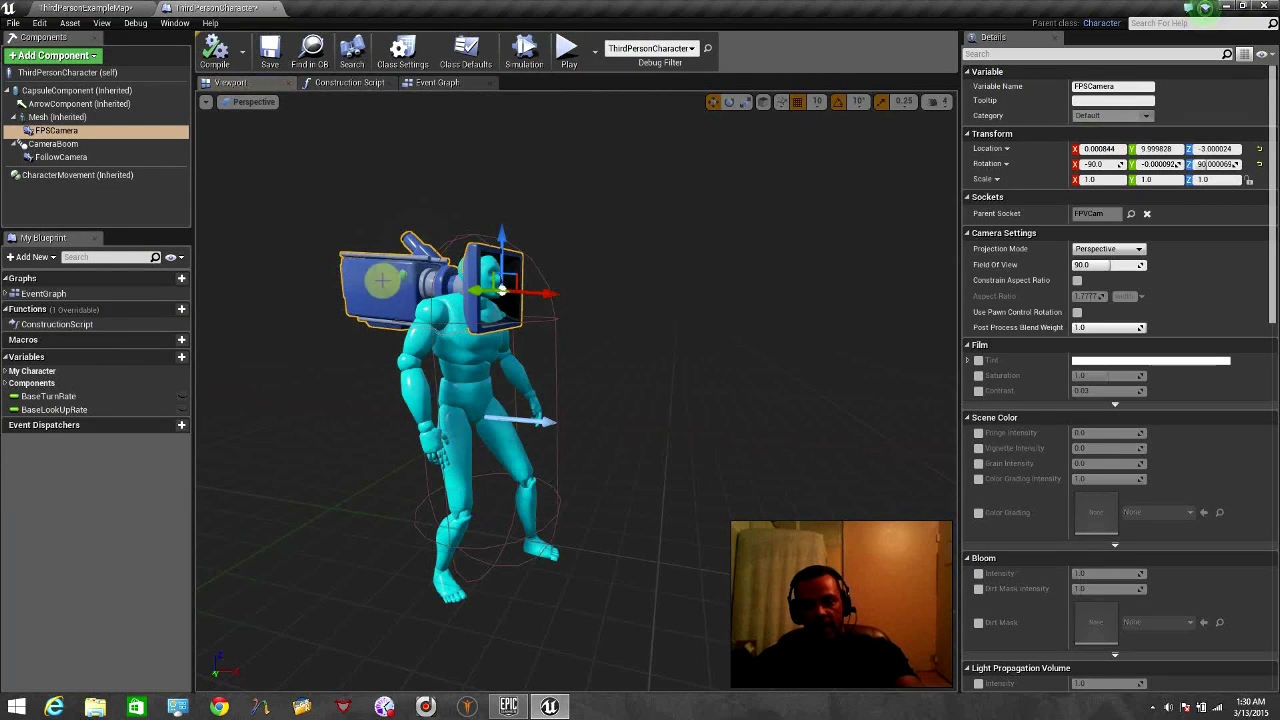
Step: Enable Use Pawn Control Rotation on FPSCamera and Use Controller Rotation Yaw in the character's class defaults
{"action": "left_click", "coordinate": [1006, 55]}
{"action": "type", "text": "pawn"}
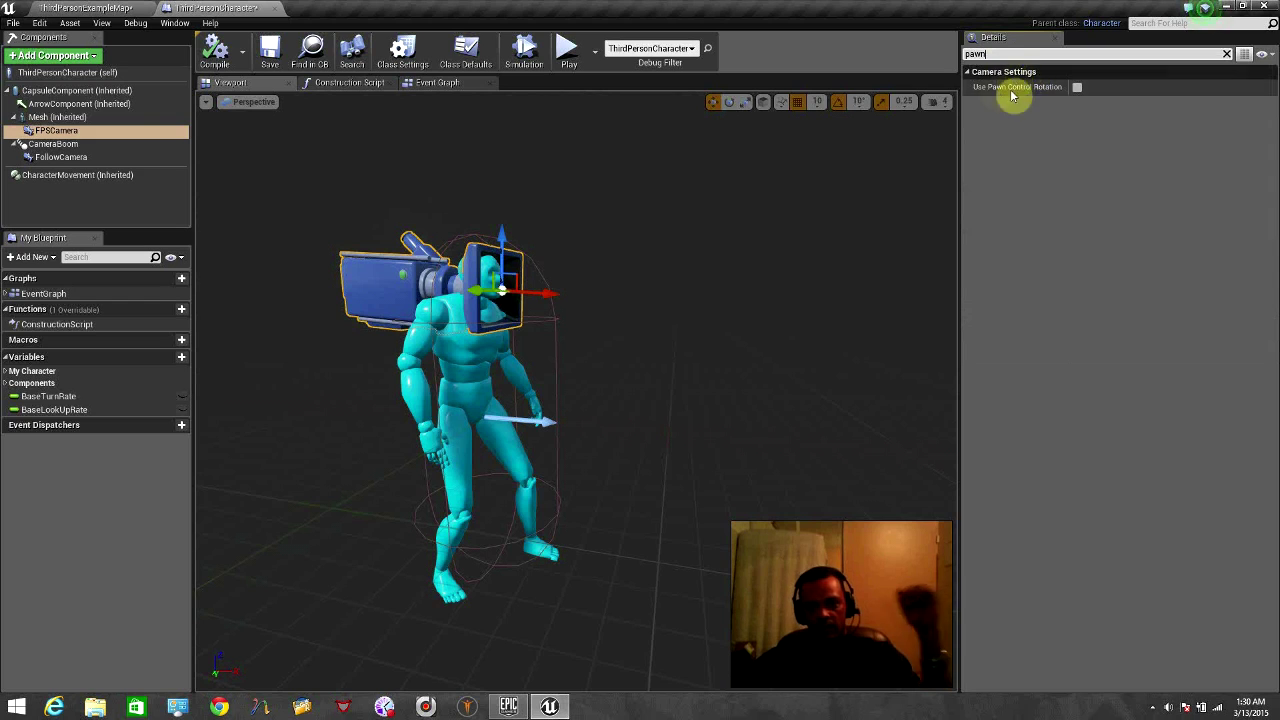
{"action": "left_click", "coordinate": [1077, 88]}
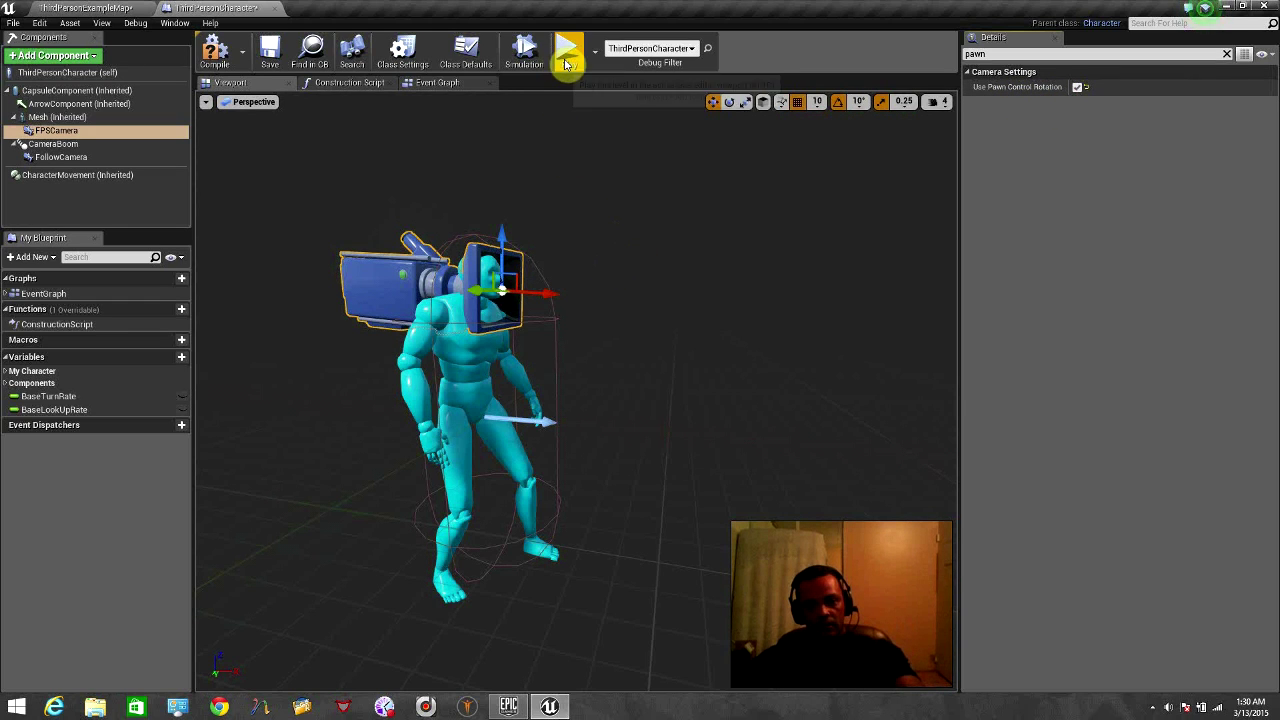
{"action": "left_click", "coordinate": [466, 58]}
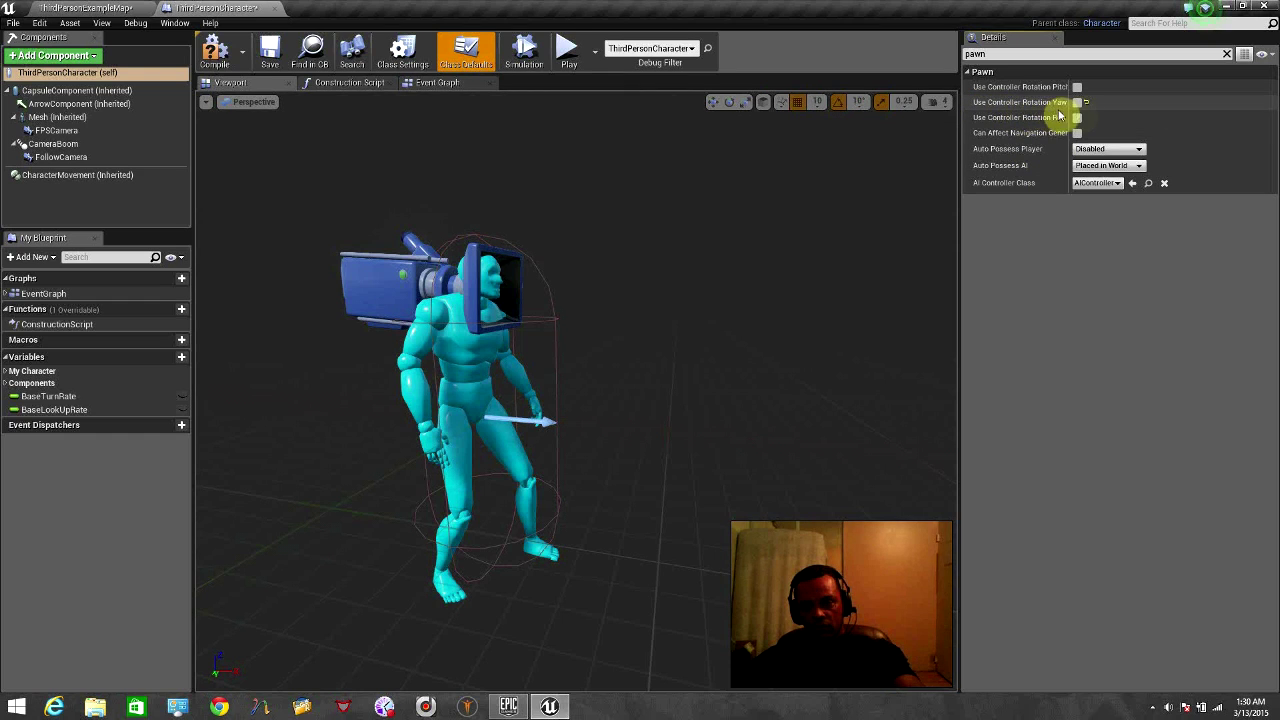
{"action": "left_click", "coordinate": [1077, 104]}
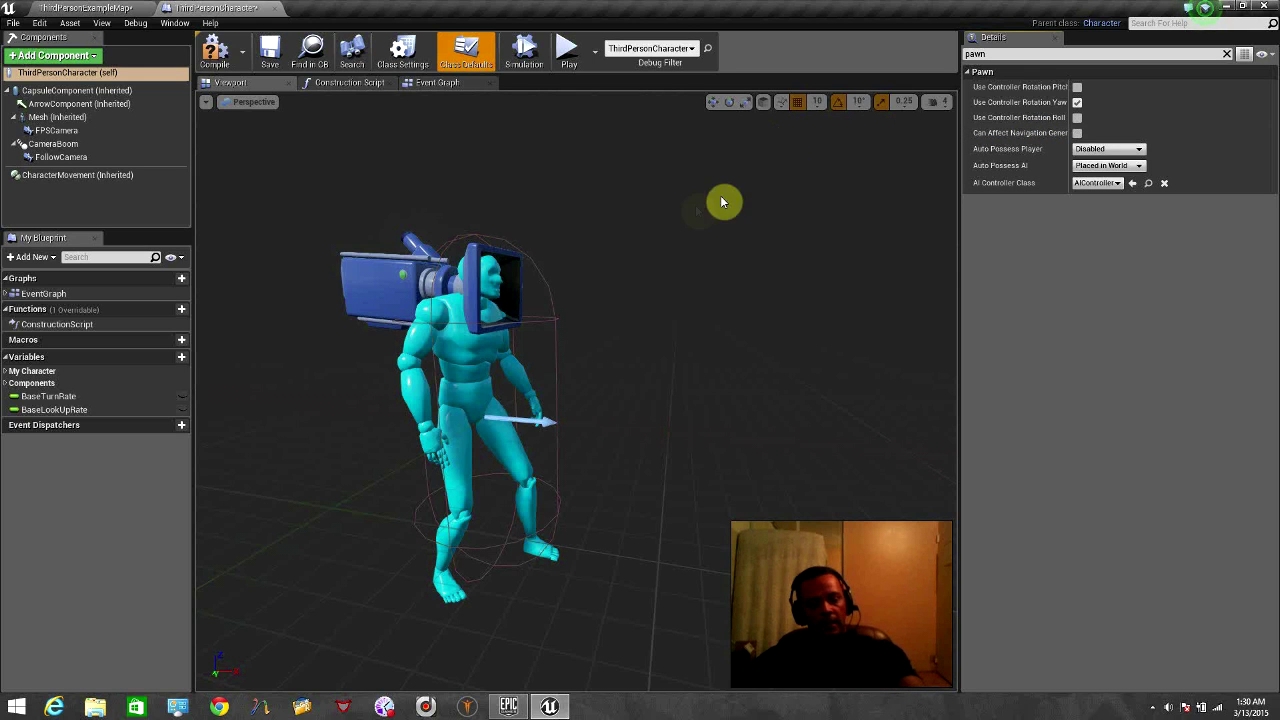
Step: Play the game in a preview window, move and look around and down at the body to examine the first-person rotation, and stop the session
{"action": "left_click", "coordinate": [567, 52]}
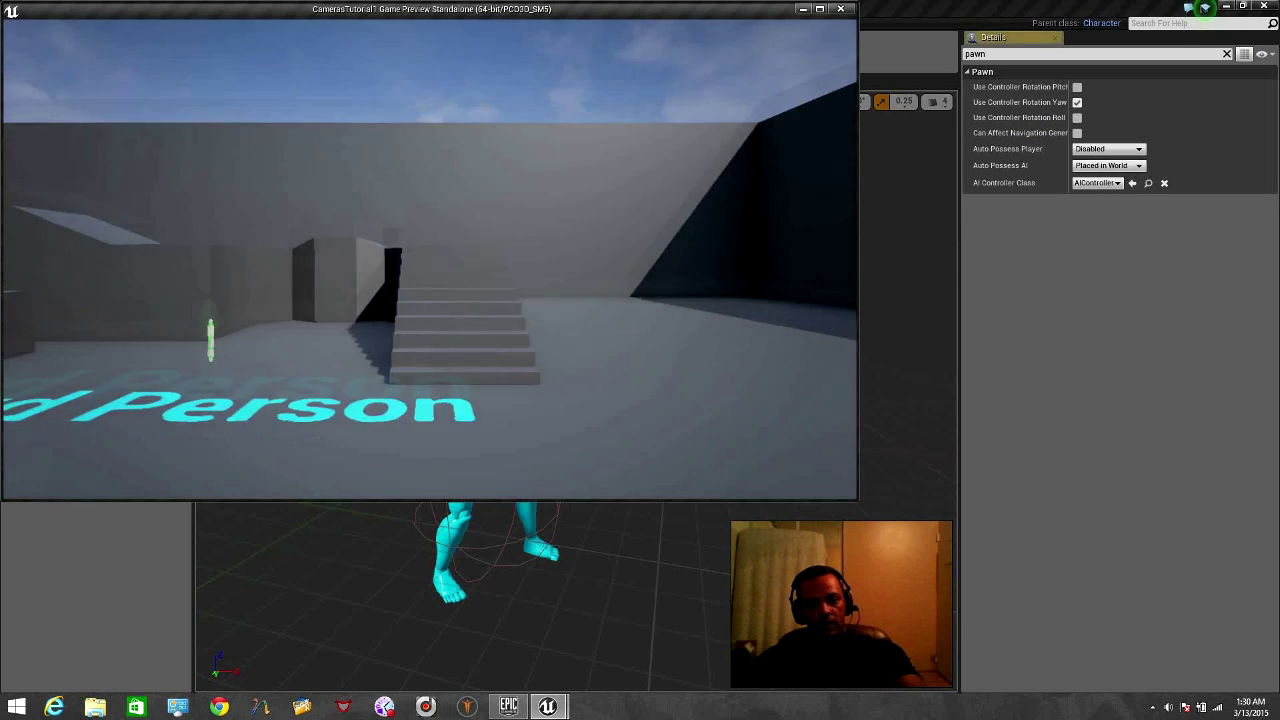
{"action": "key", "text": "w"}
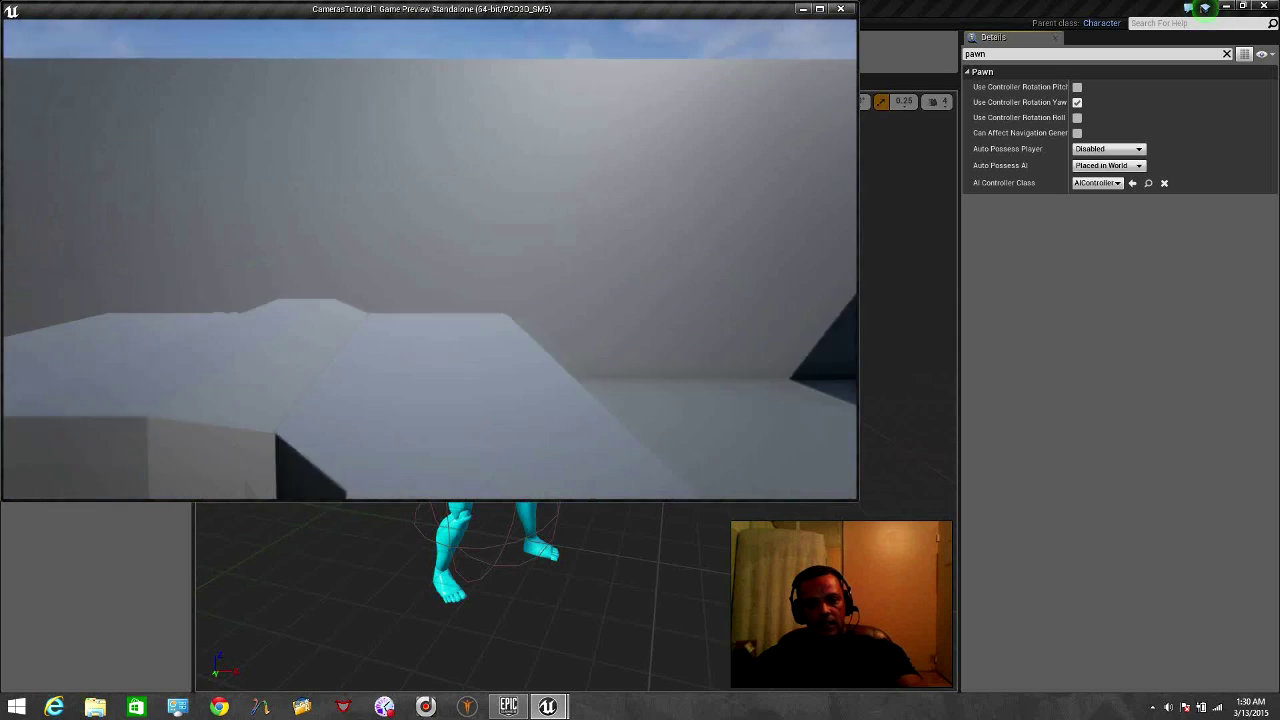
{"action": "key", "text": "w"}
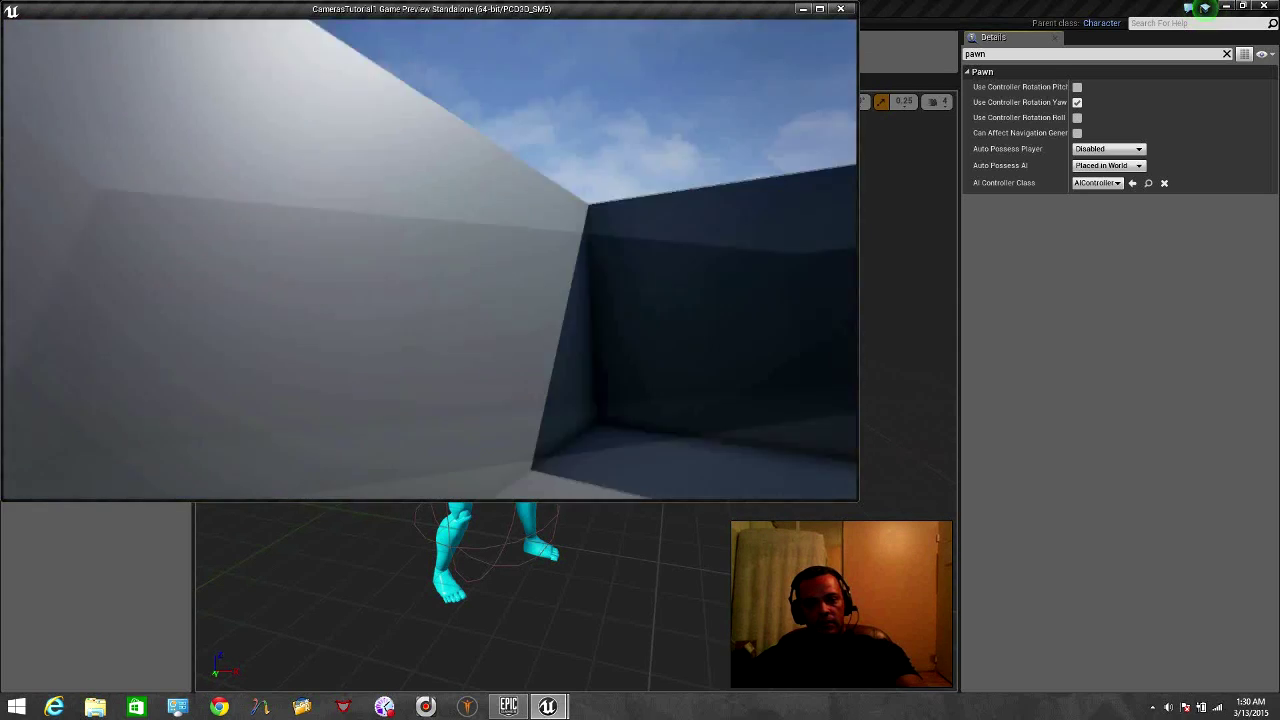
{"action": "key", "text": "w"}
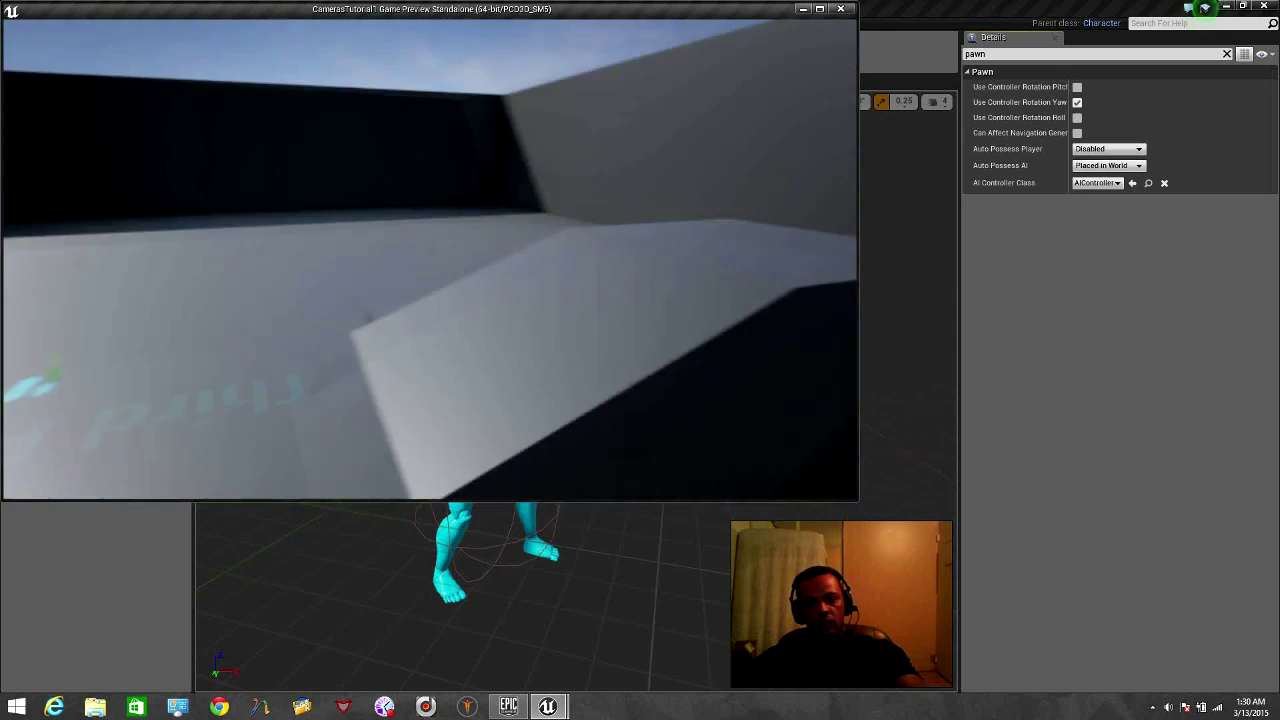
{"action": "key", "text": "w"}
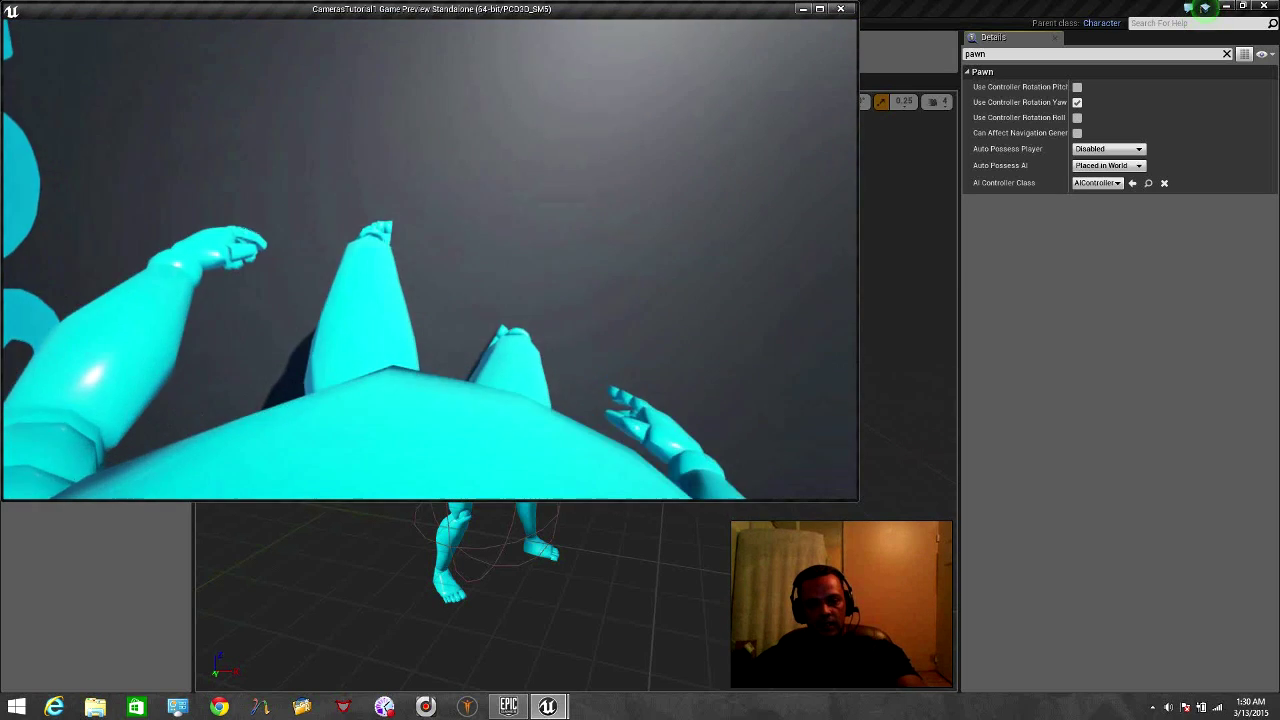
{"action": "key", "text": "w"}
{"action": "key", "text": "w"}
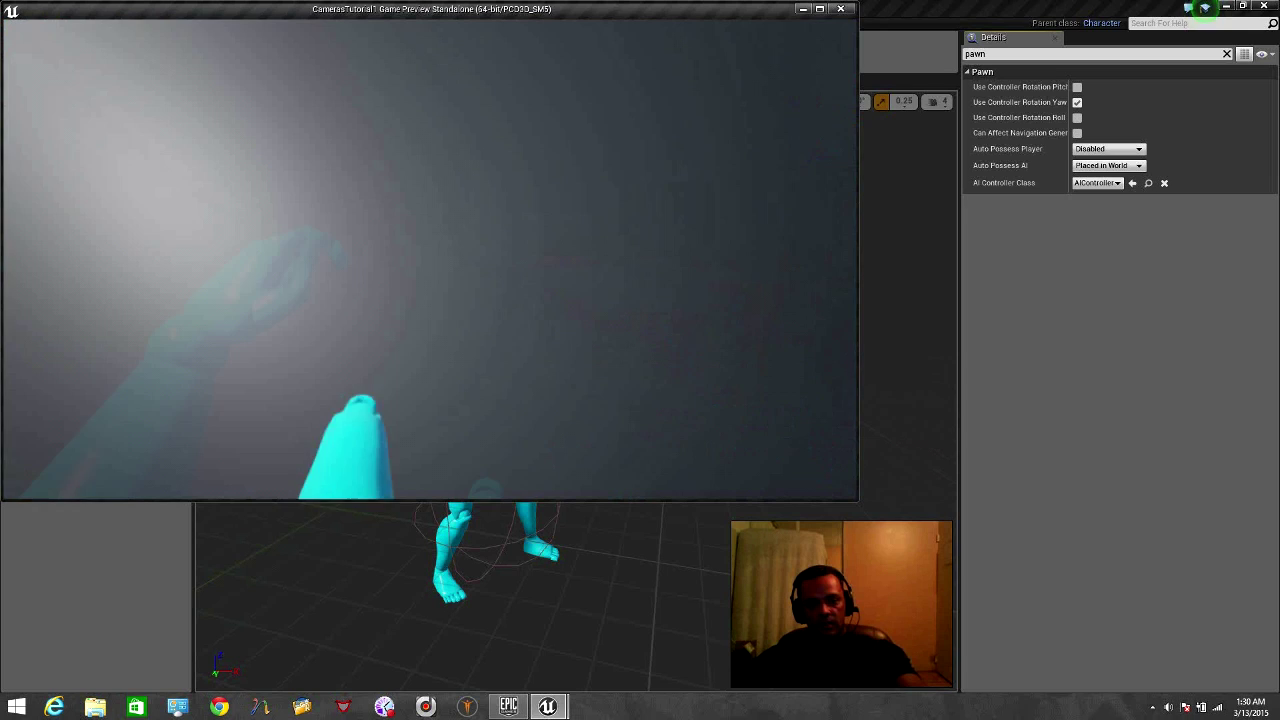
{"action": "key", "text": "w"}
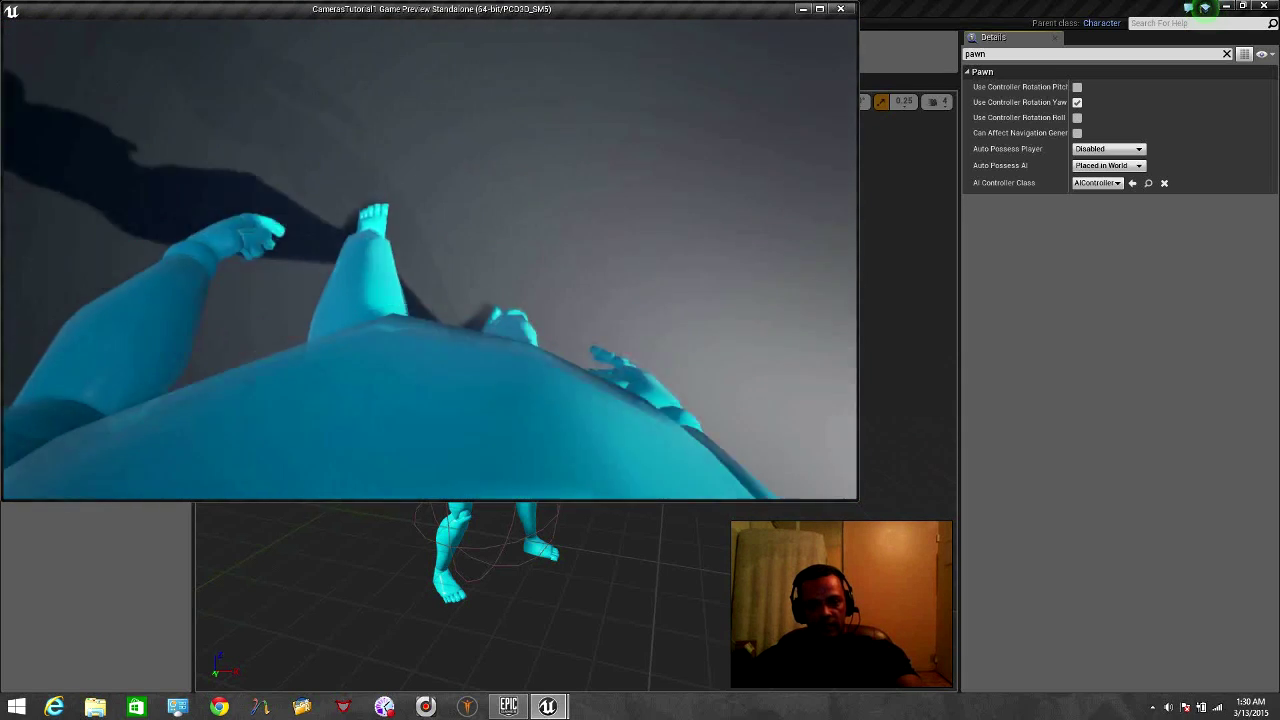
{"action": "key", "text": "w"}
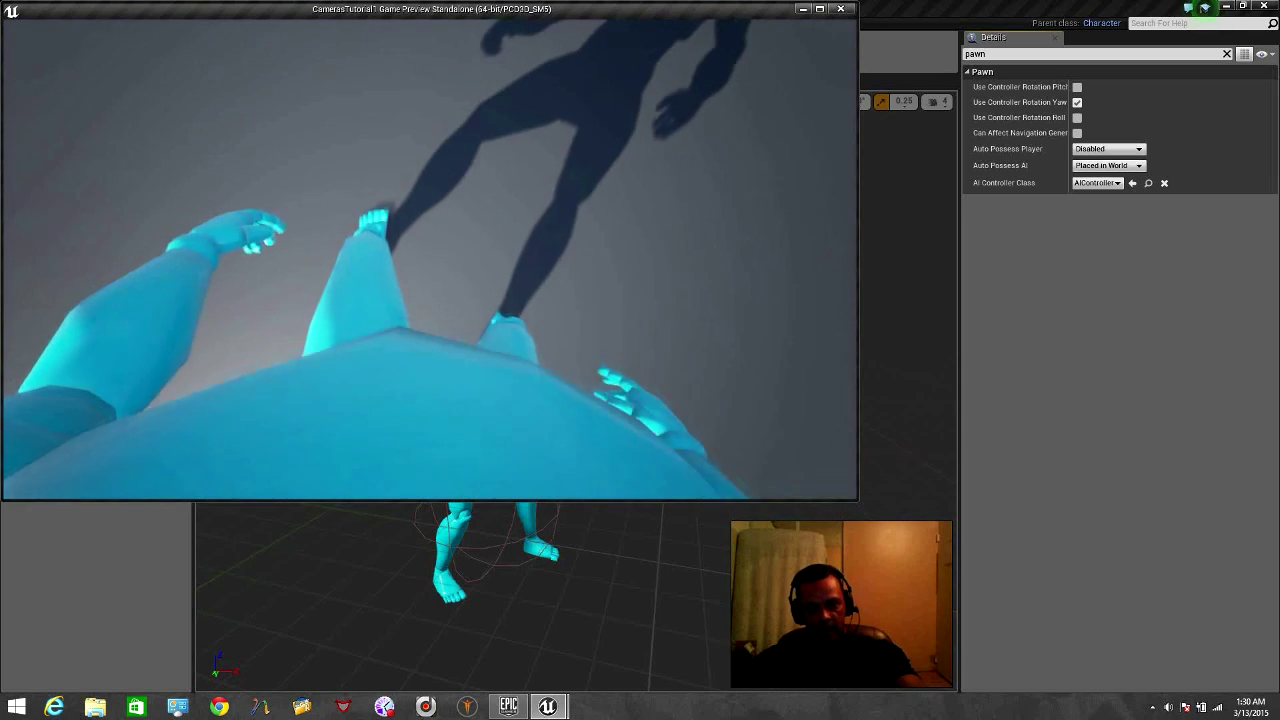
{"action": "key", "text": "w"}
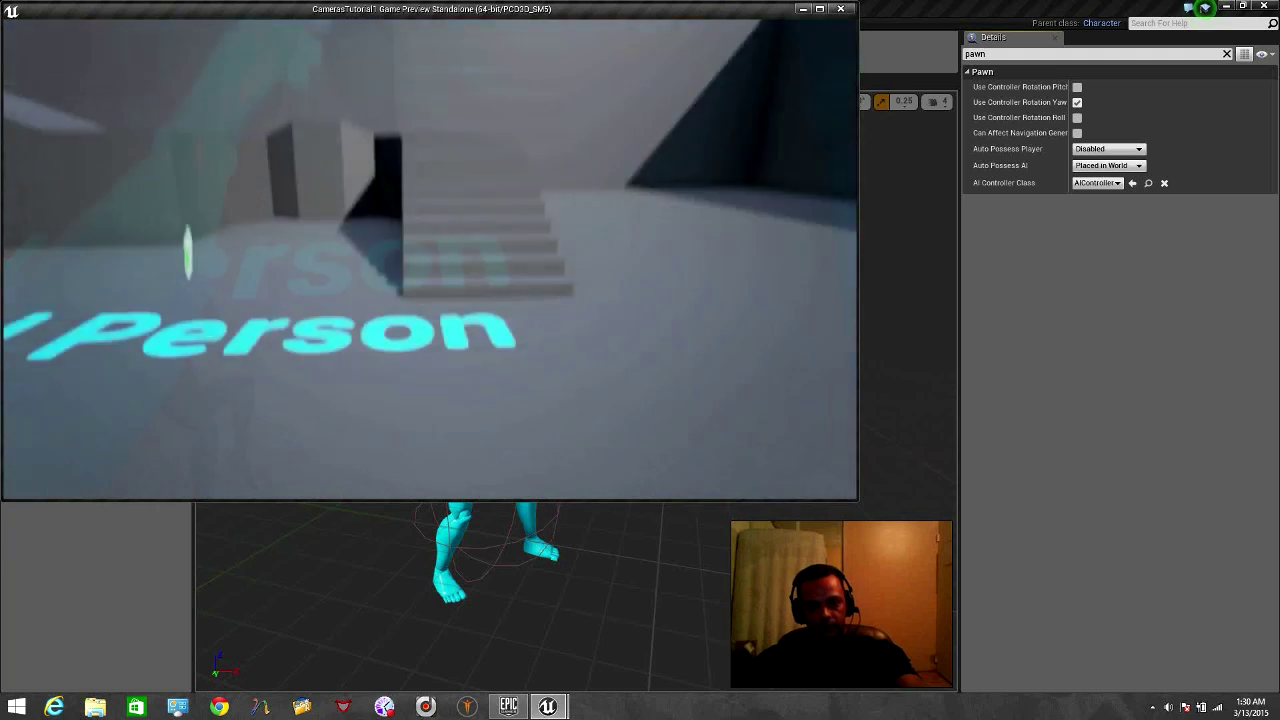
{"action": "key", "text": "w"}
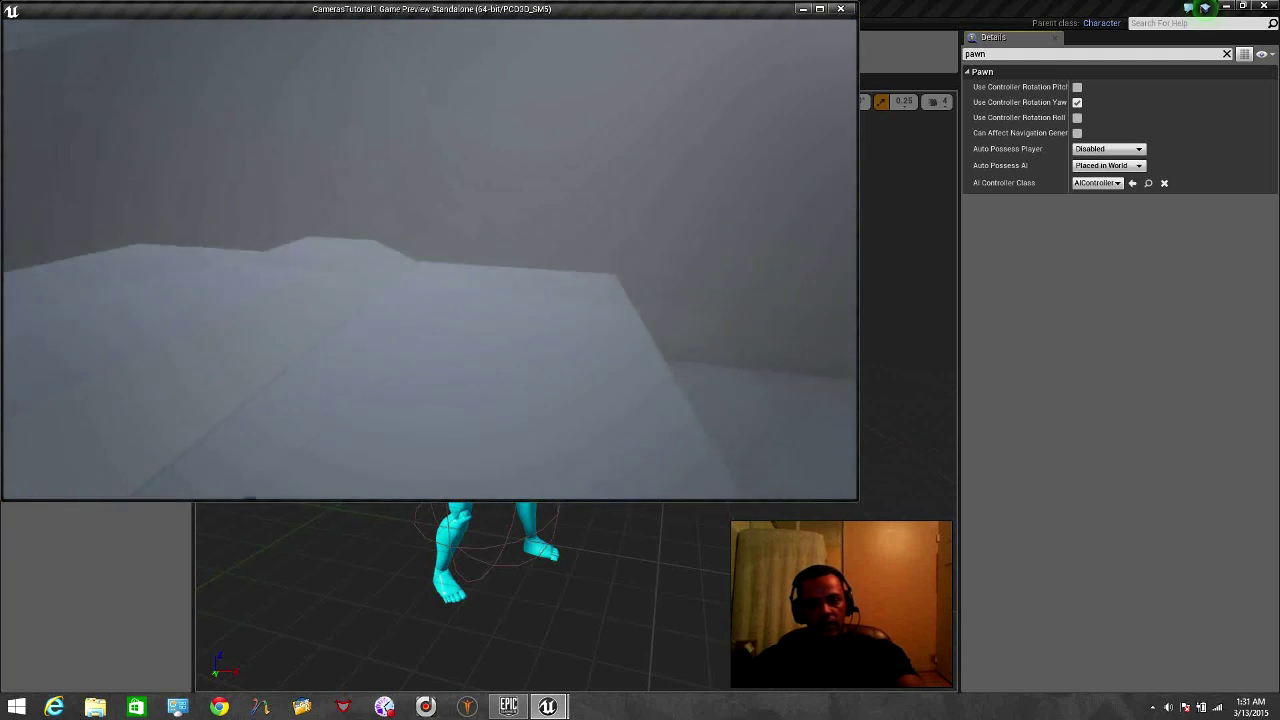
{"action": "key", "text": "w"}
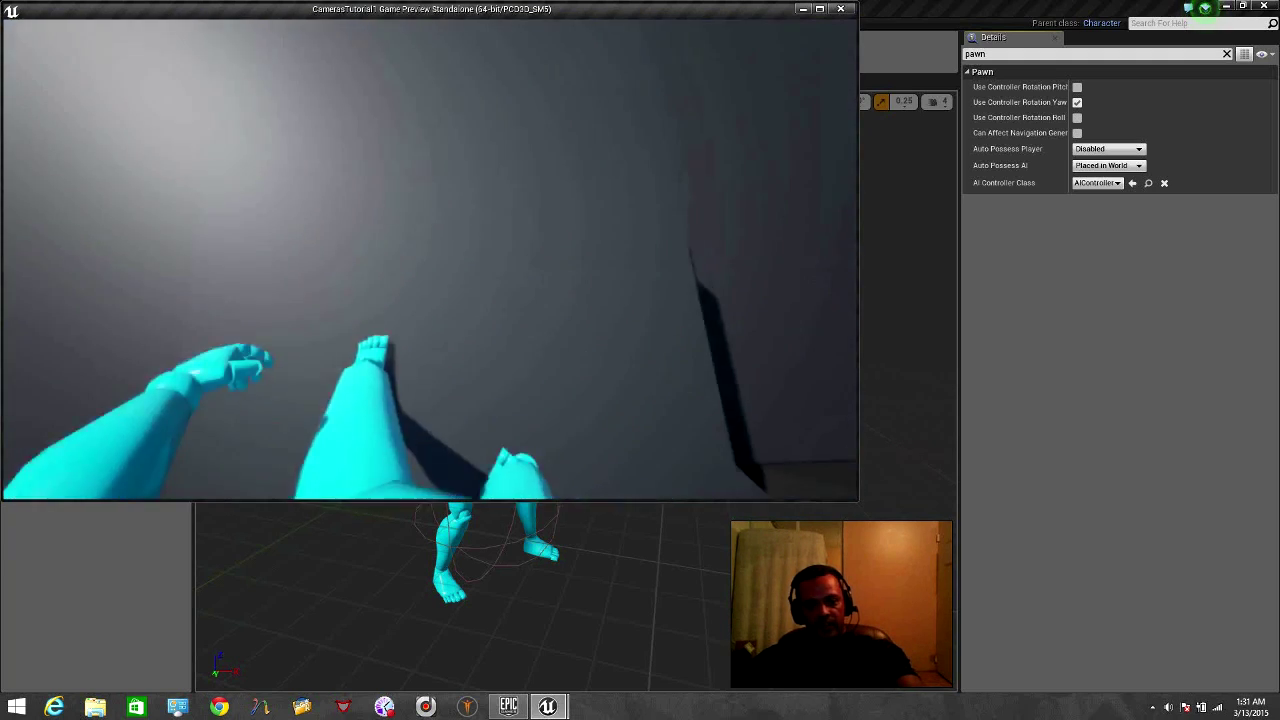
{"action": "key", "text": "w"}
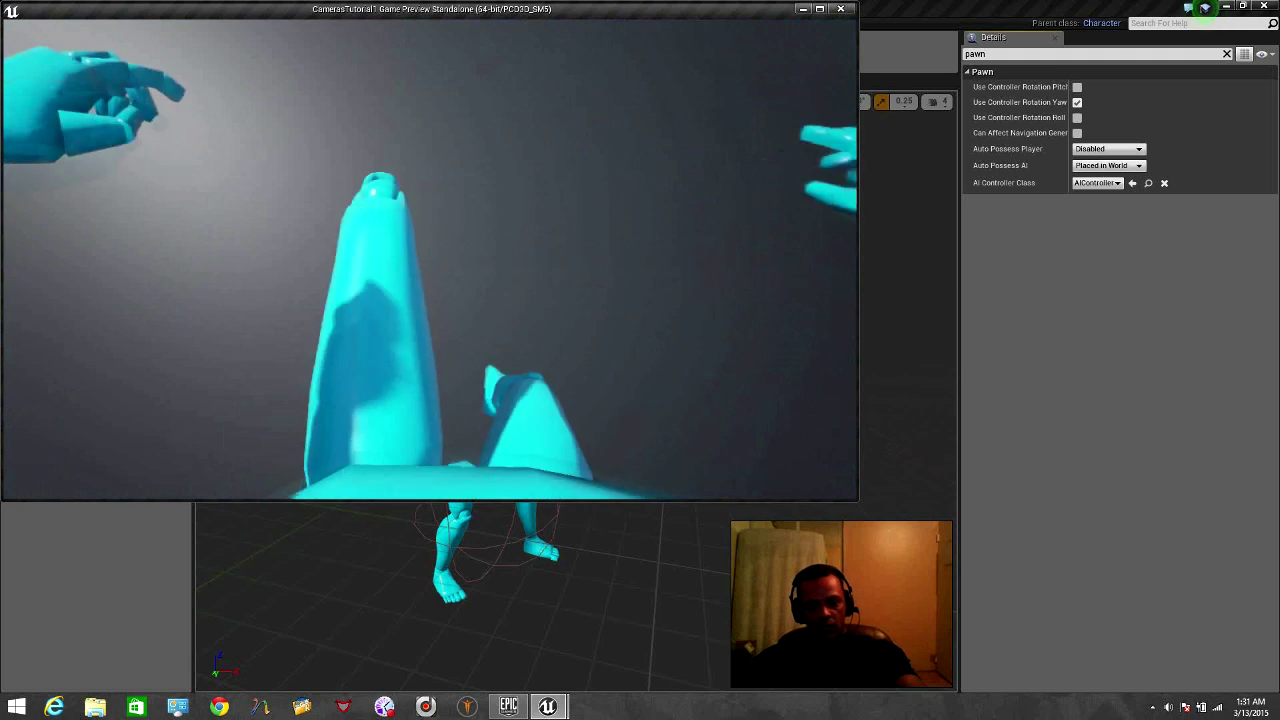
{"action": "key", "text": "w"}
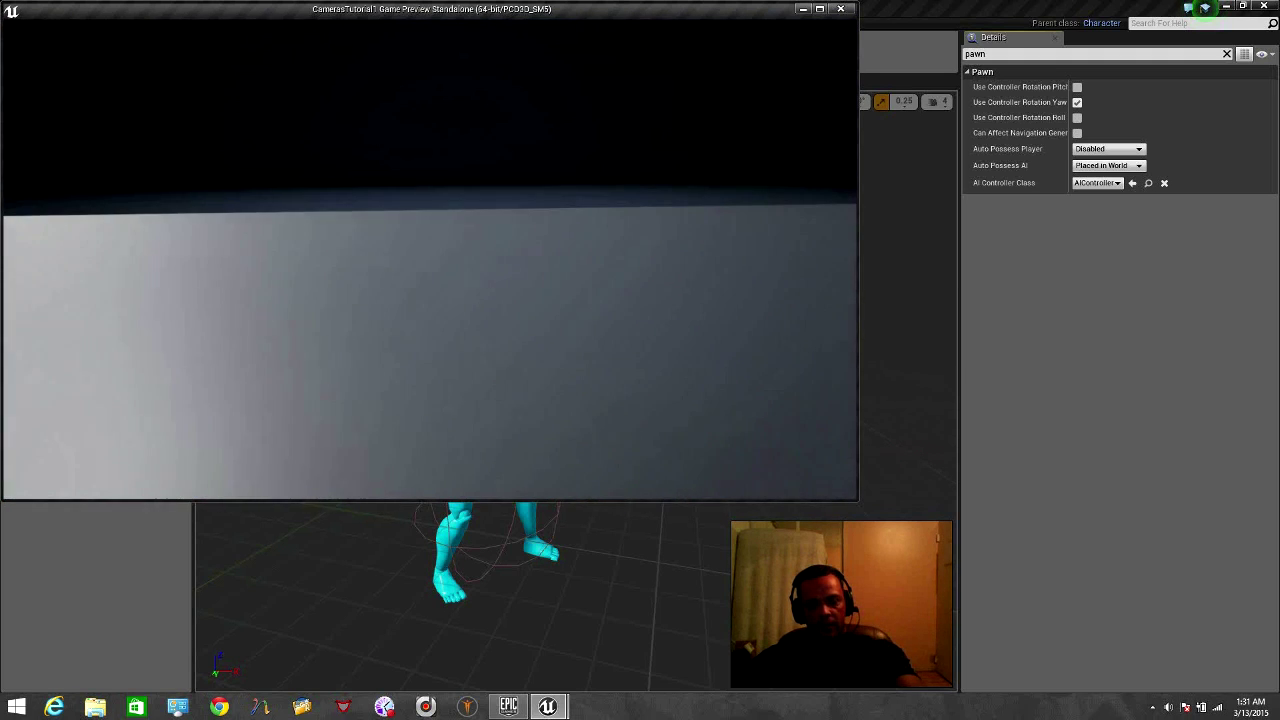
{"action": "key", "text": "Escape"}
Step: Save the ThirdPersonCharacter blueprint
{"action": "right_click_drag", "start_coordinate": [537, 368], "coordinate": [507, 380]}
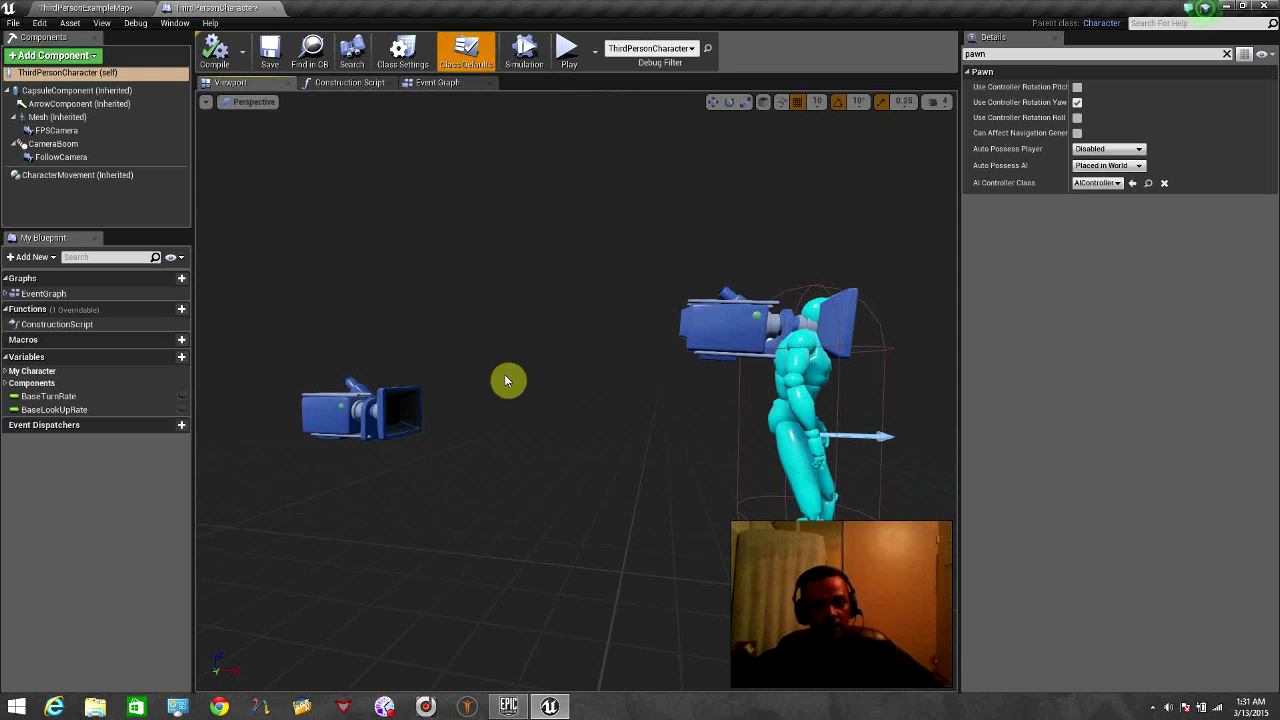
{"action": "left_click", "coordinate": [270, 55]}
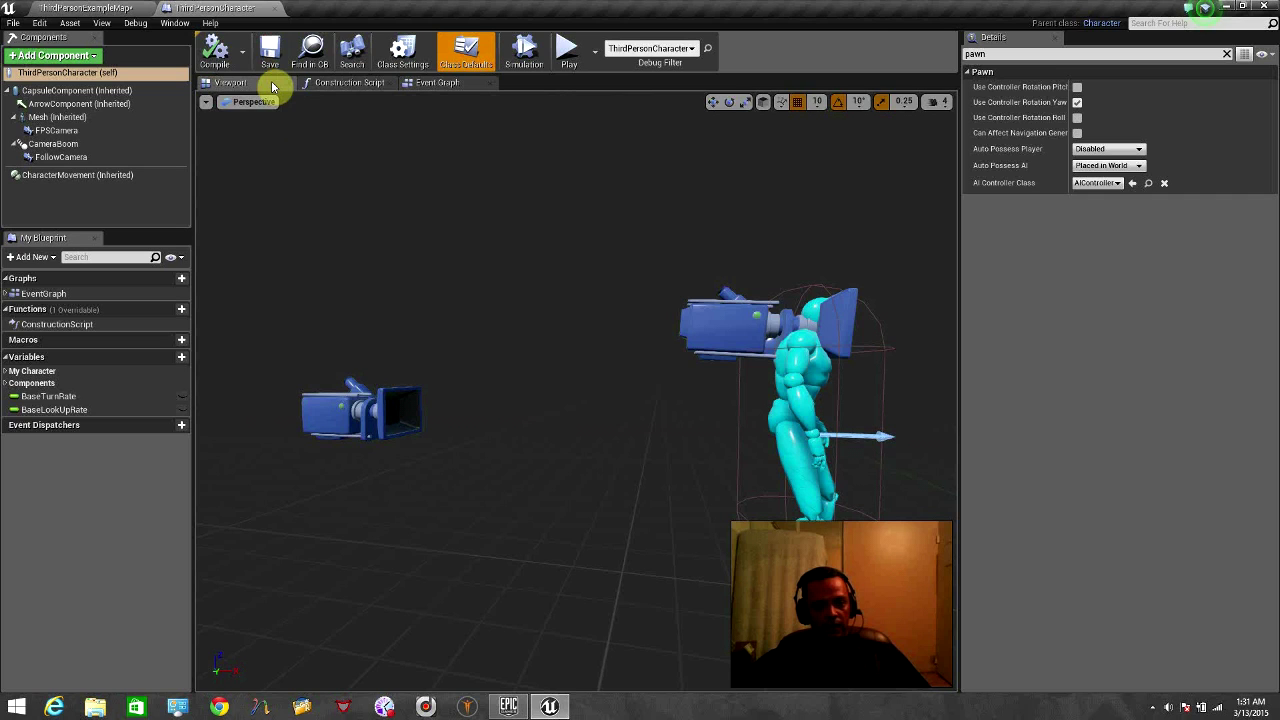
Step: Add a keyboard event for the 1 key in an empty area of the Event Graph above the Movement input group
{"action": "left_click", "coordinate": [434, 85]}
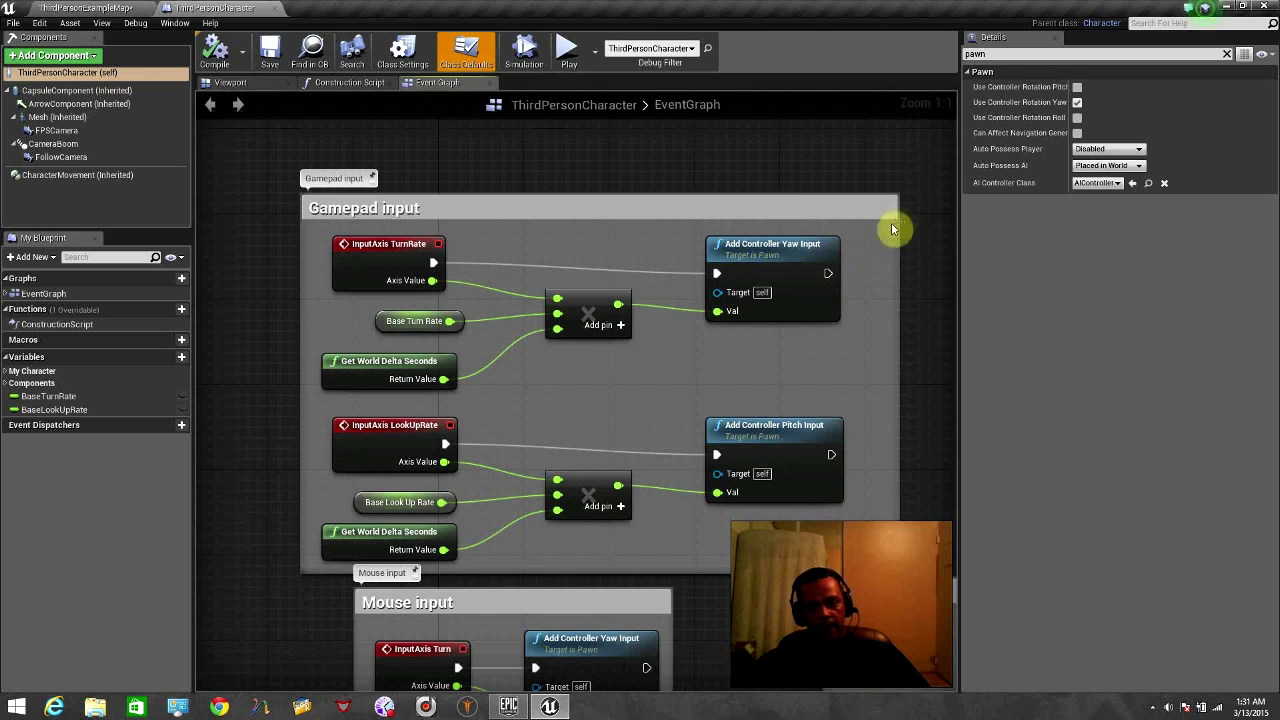
{"action": "right_click_drag", "start_coordinate": [914, 226], "coordinate": [728, 174]}
{"action": "scroll", "coordinate": [729, 178], "scroll_direction": "down", "scroll_amount": 2}
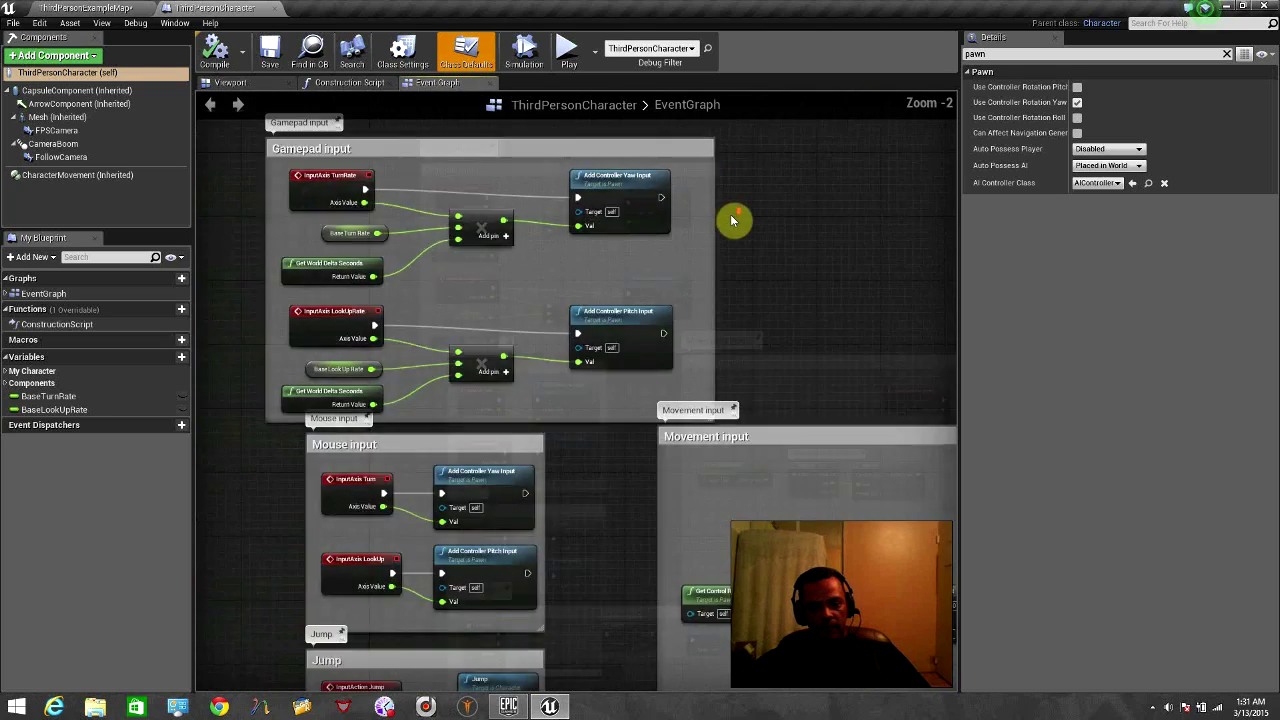
{"action": "scroll", "coordinate": [811, 246], "scroll_direction": "down", "scroll_amount": 4}
{"action": "scroll", "coordinate": [823, 234], "scroll_direction": "up", "scroll_amount": 2}
{"action": "scroll", "coordinate": [811, 246], "scroll_direction": "up", "scroll_amount": 3}
{"action": "scroll", "coordinate": [779, 264], "scroll_direction": "down", "scroll_amount": 2}
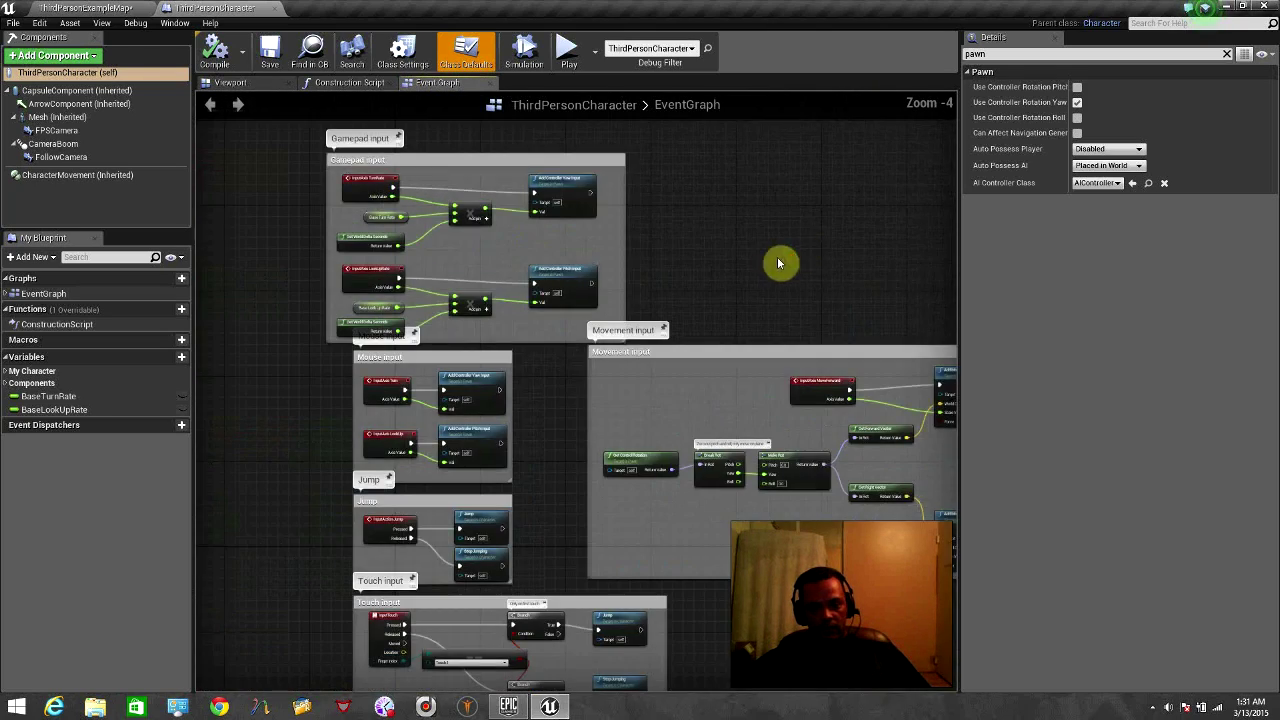
{"action": "right_click_drag", "start_coordinate": [779, 263], "coordinate": [500, 381]}
{"action": "scroll", "coordinate": [501, 382], "scroll_direction": "up", "scroll_amount": 3}
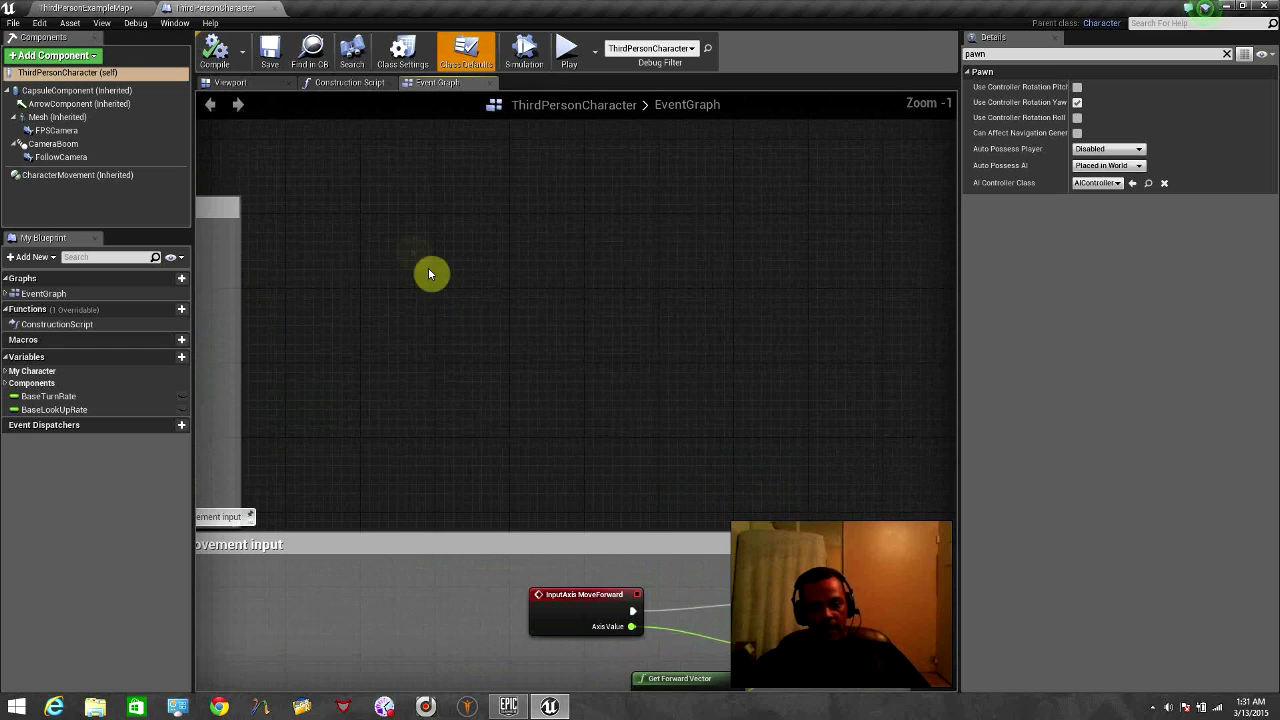
{"action": "right_click", "coordinate": [409, 252]}
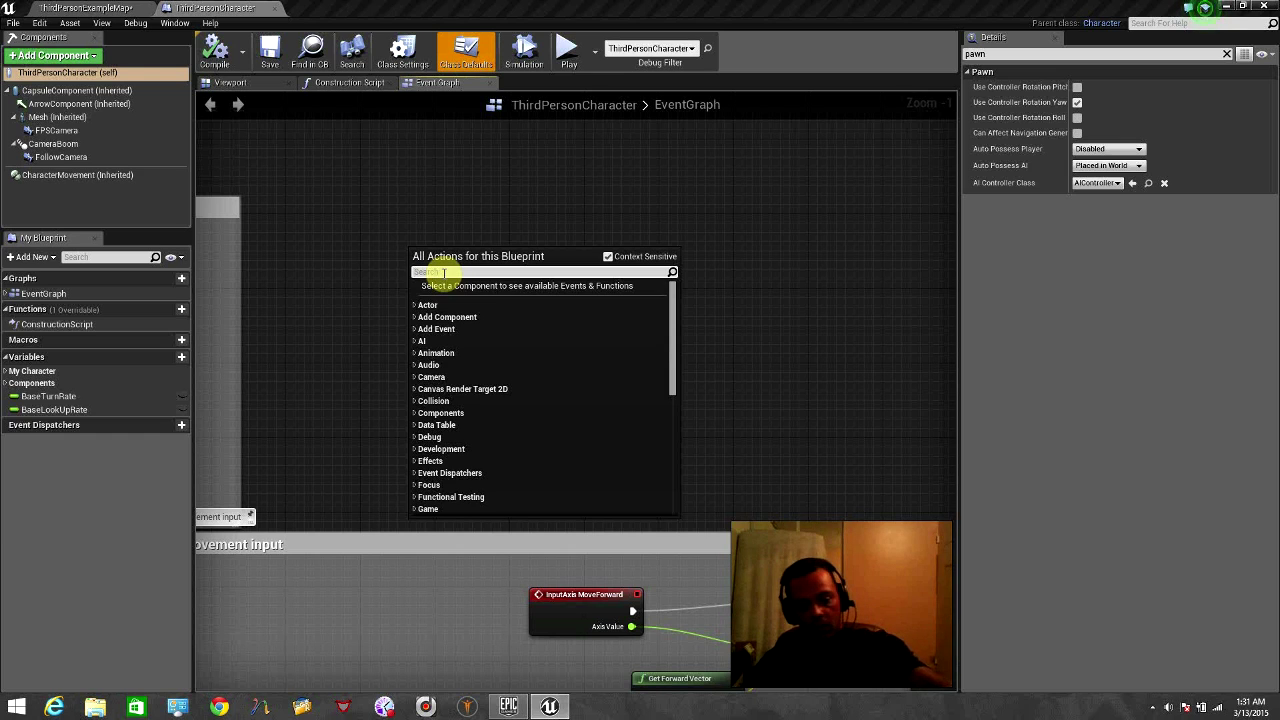
{"action": "type", "text": "1"}
{"action": "left_click", "coordinate": [443, 310]}
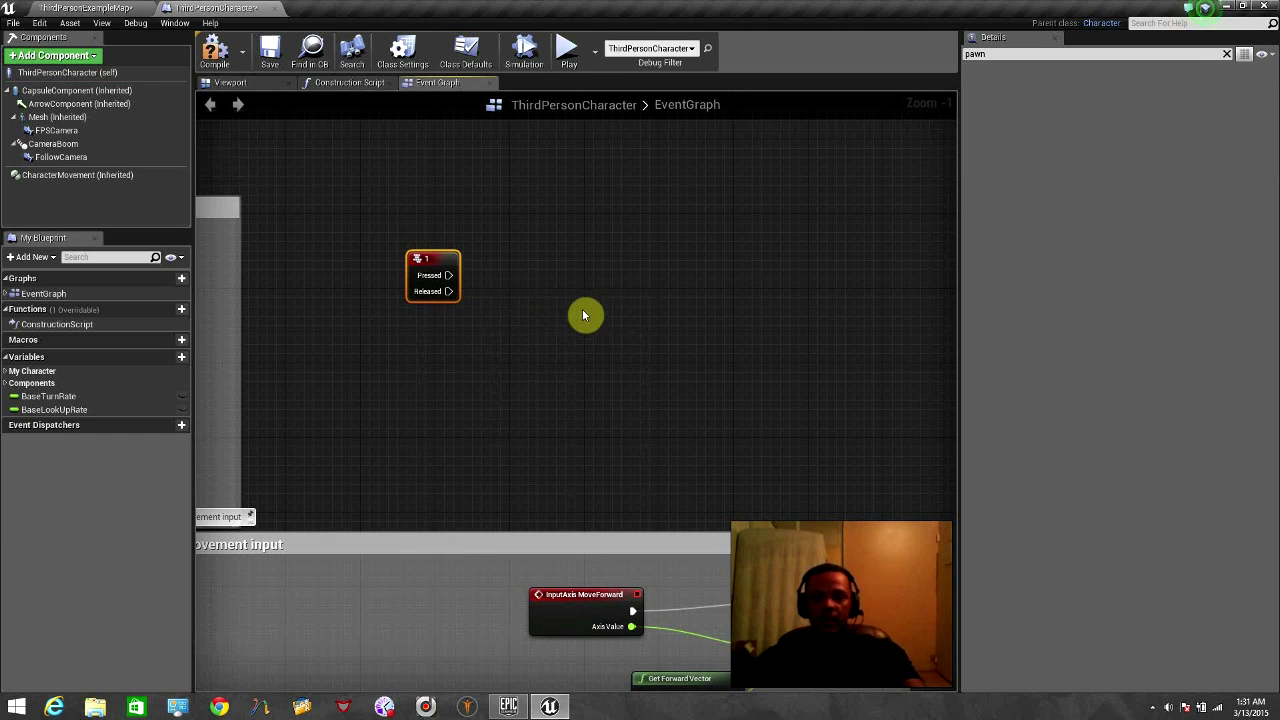
Step: Add a Toggle Active (FPSCamera) node beside the 1 key event and connect the event's Pressed output to it
{"action": "right_click", "coordinate": [533, 330]}
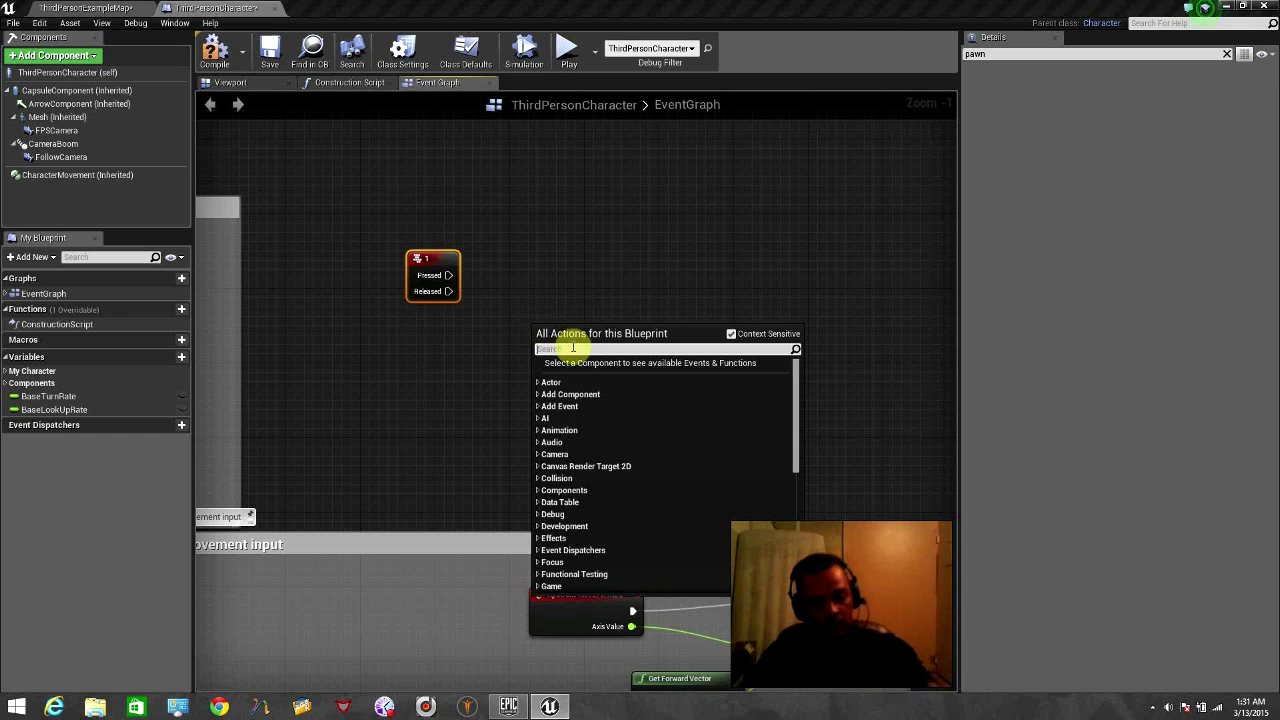
{"action": "type", "text": "fps"}
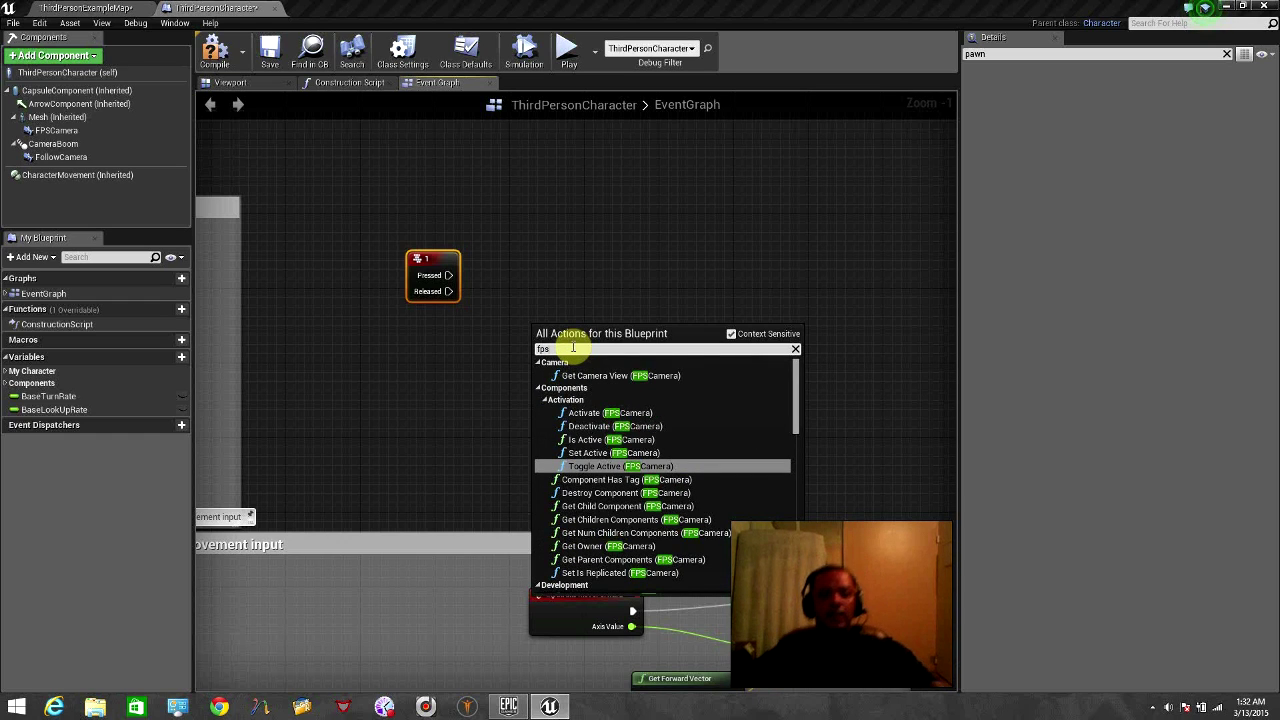
{"action": "left_click", "coordinate": [560, 466]}
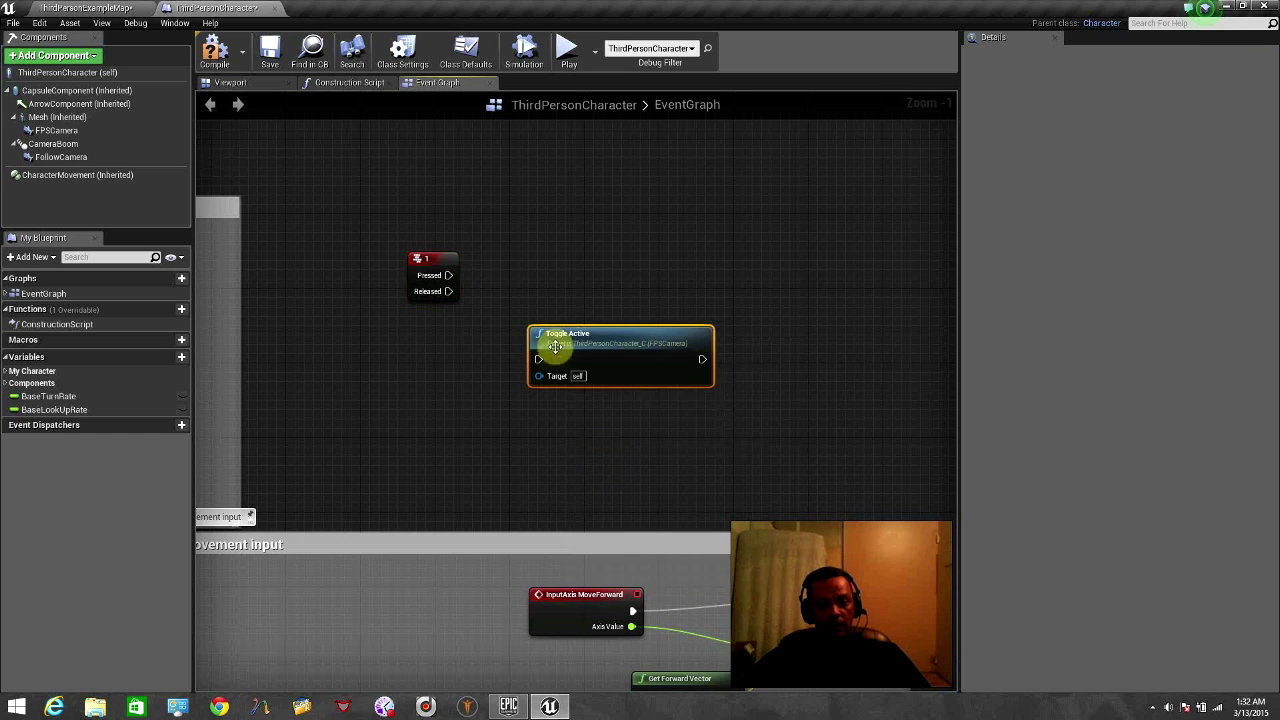
{"action": "left_click_drag", "start_coordinate": [450, 277], "coordinate": [581, 297]}
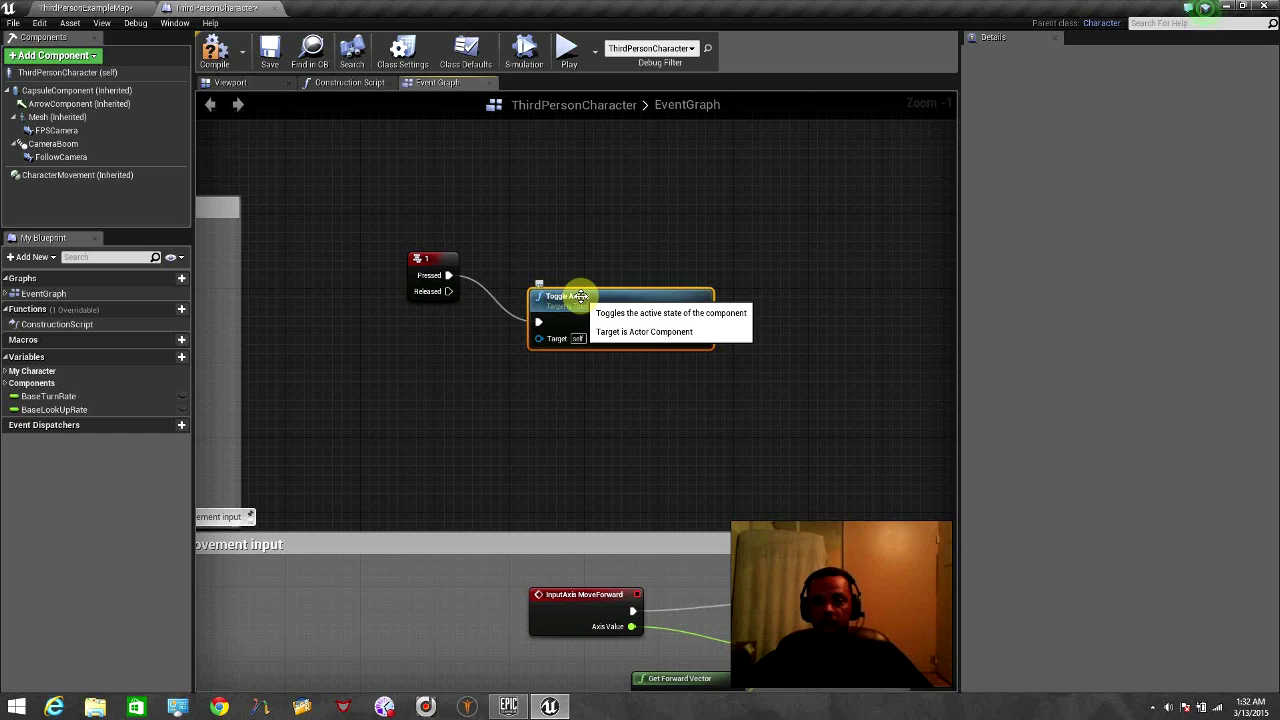
{"action": "left_click_drag", "start_coordinate": [581, 297], "coordinate": [581, 276]}
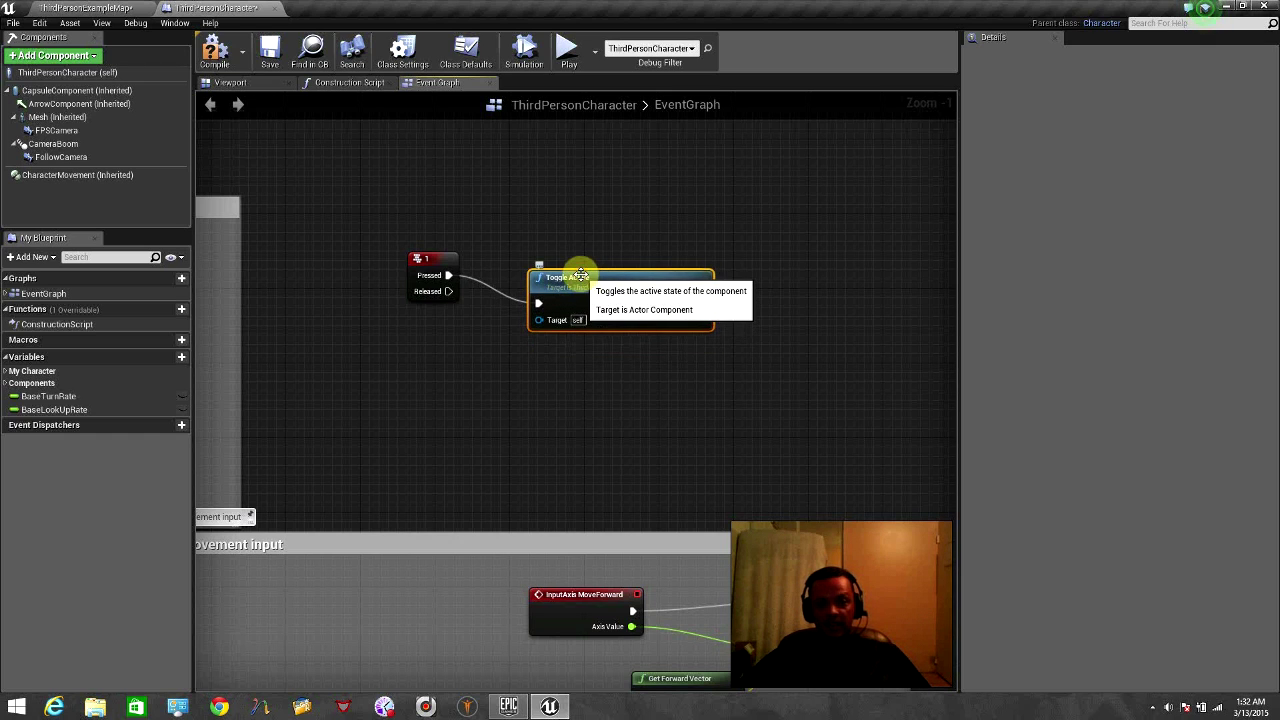
Step: Play the game in a preview window and toggle repeatedly between first-person and third-person cameras while running the character around
{"action": "left_click", "coordinate": [568, 66]}
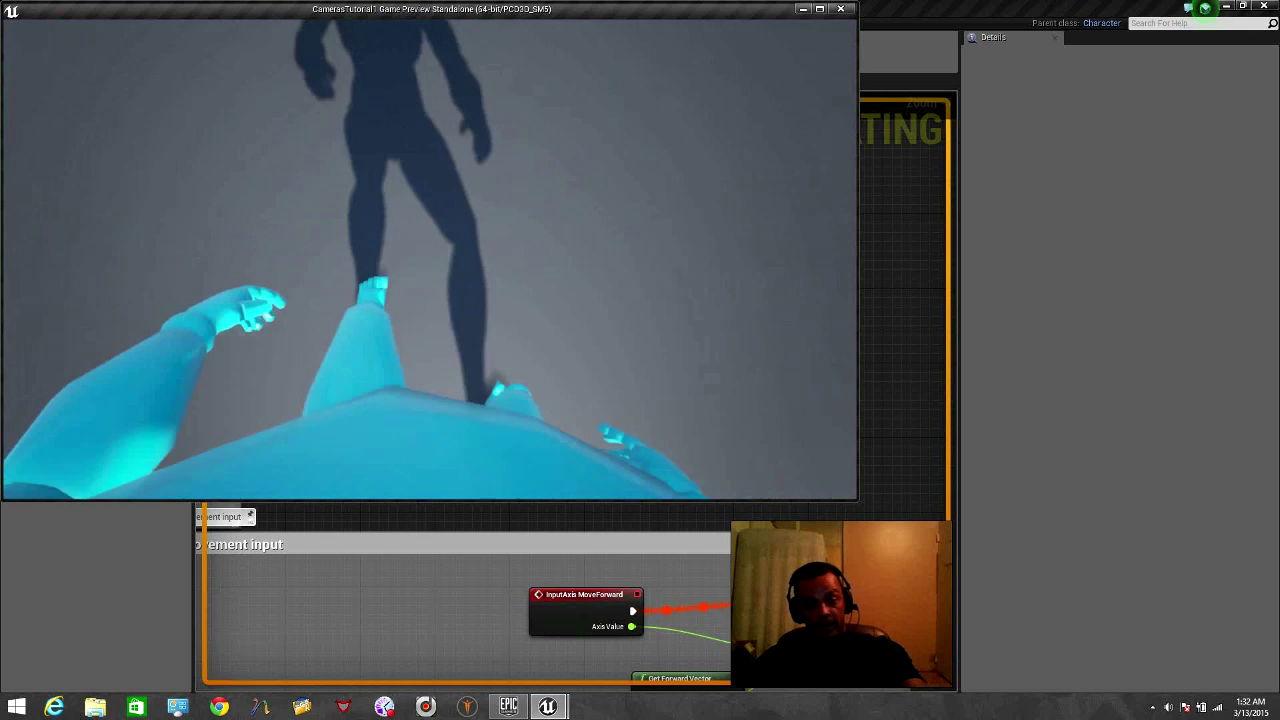
{"action": "key", "text": "c"}
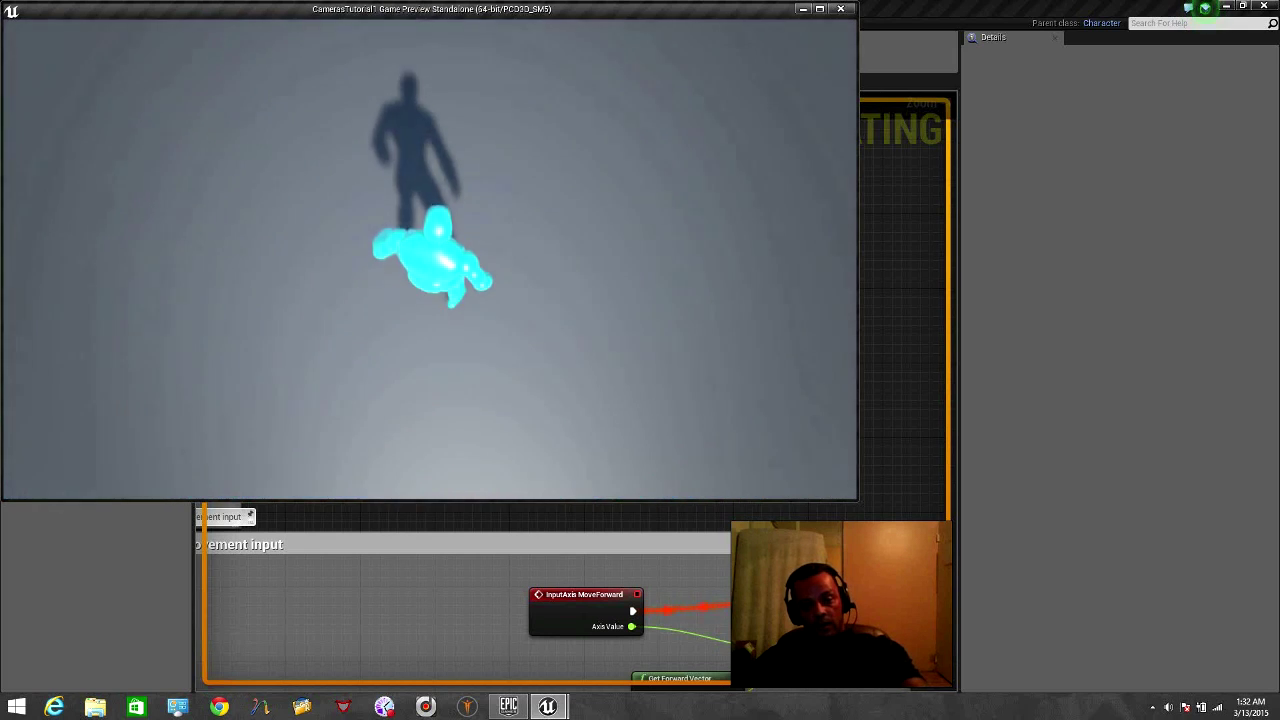
{"action": "key", "text": "w"}
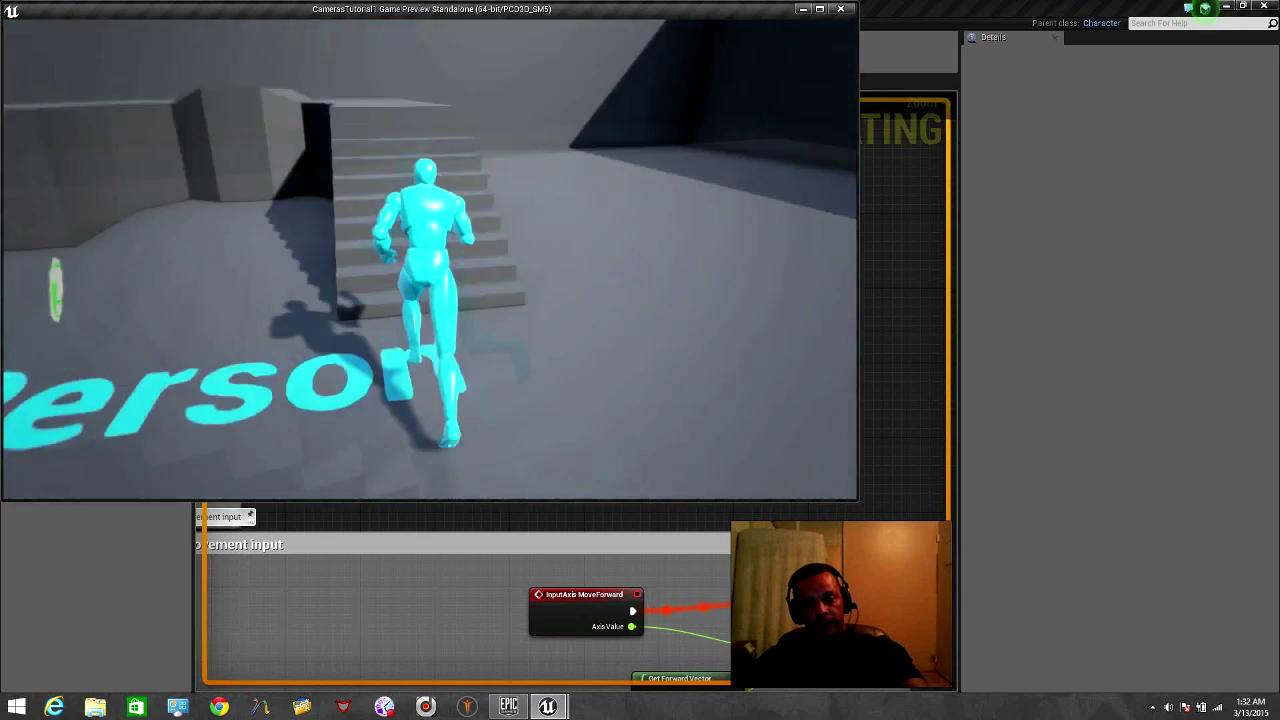
{"action": "key", "text": "w"}
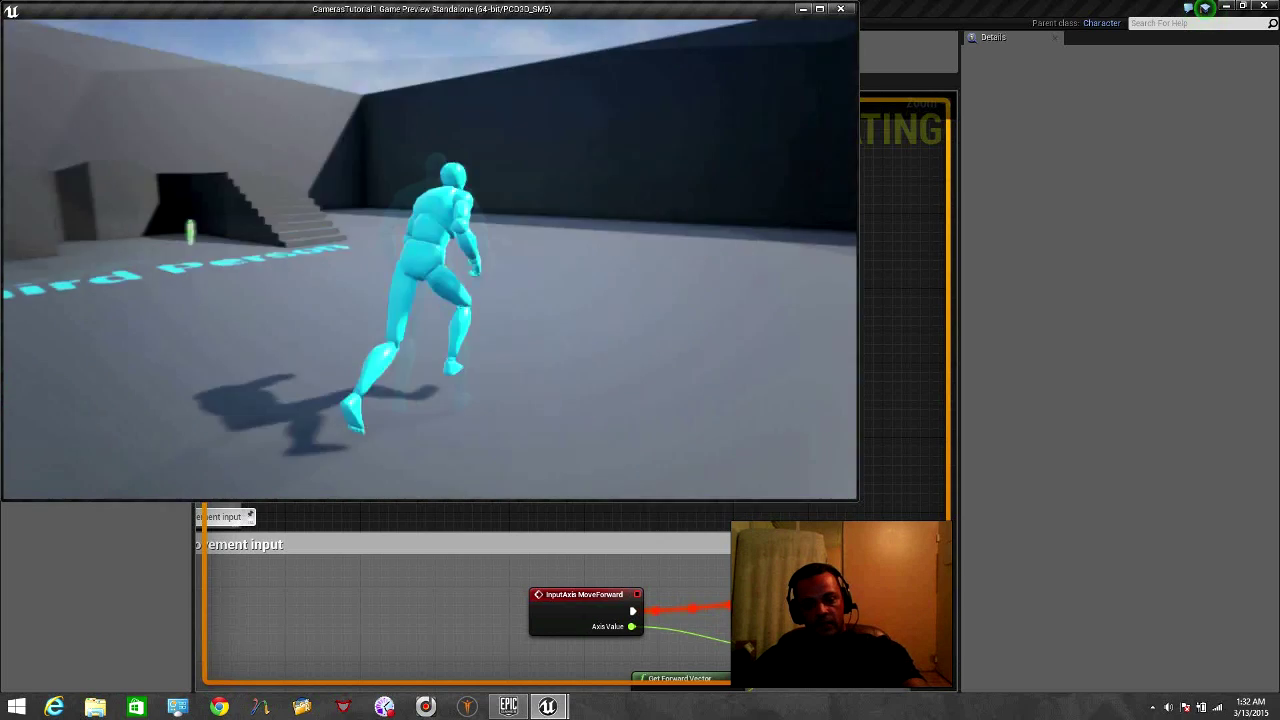
{"action": "key", "text": "c"}
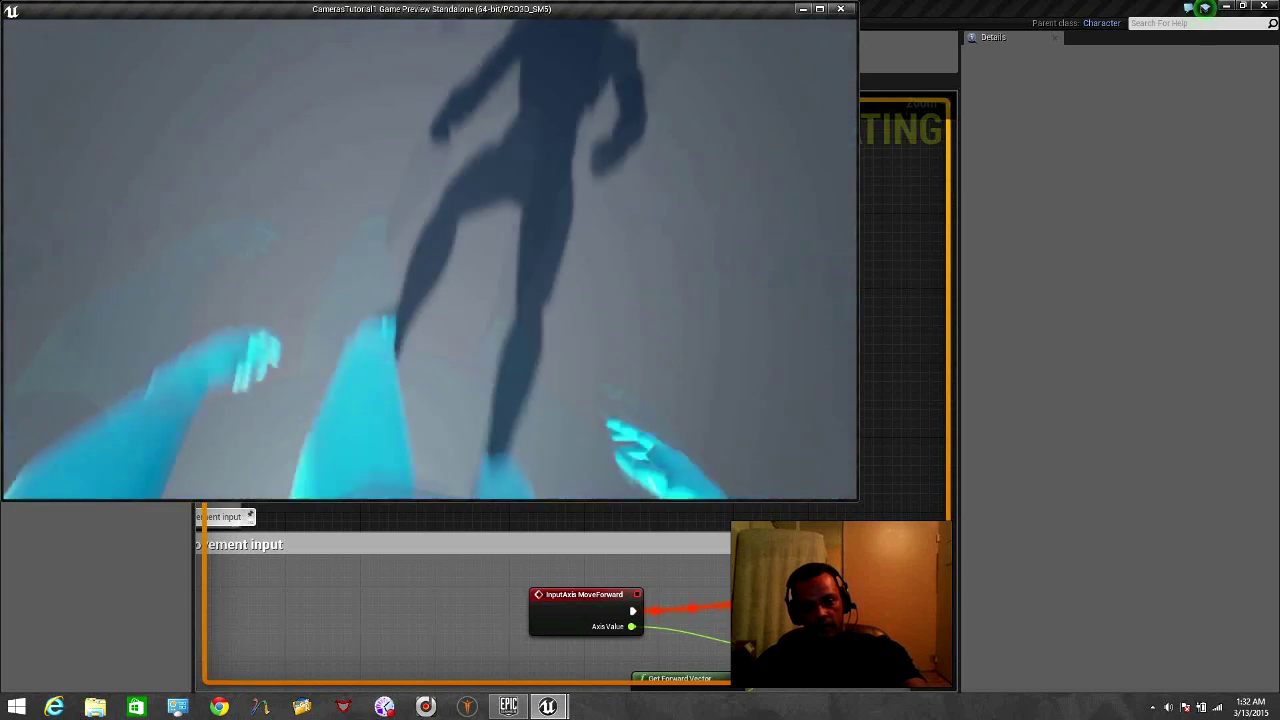
{"action": "key", "text": "c"}
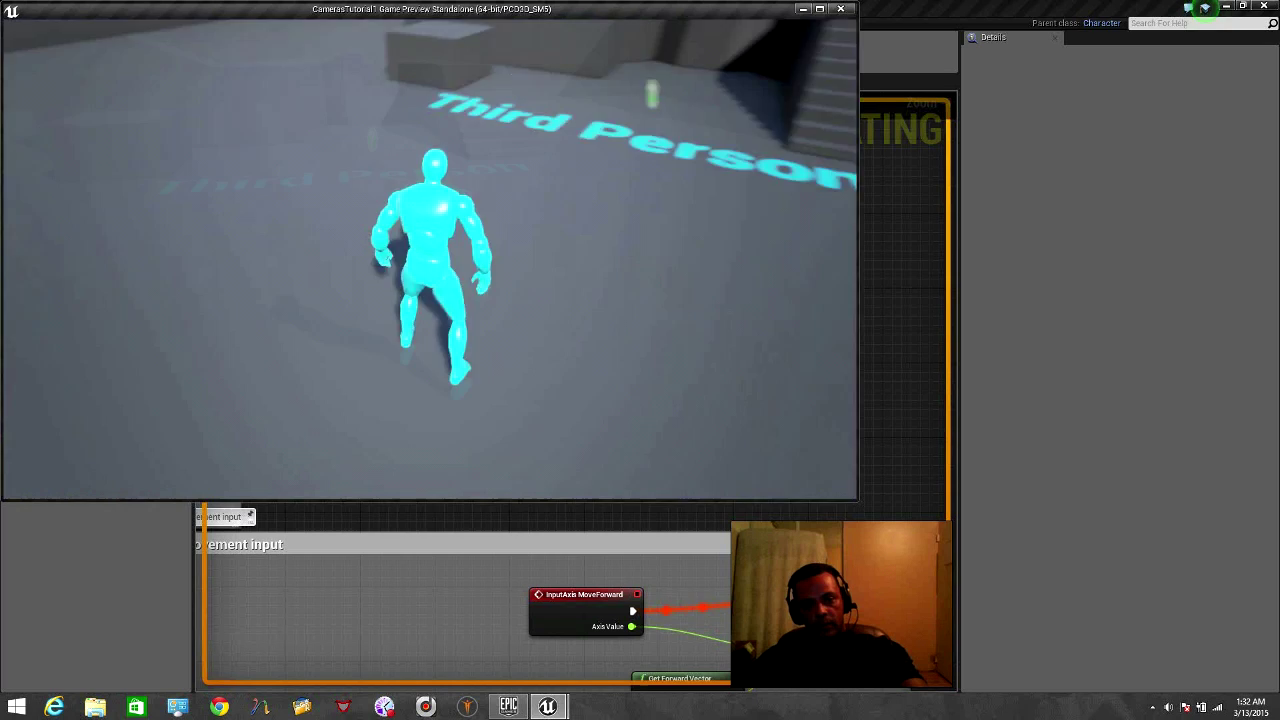
{"action": "key", "text": "c"}
{"action": "key", "text": "c"}
{"action": "key", "text": "w"}
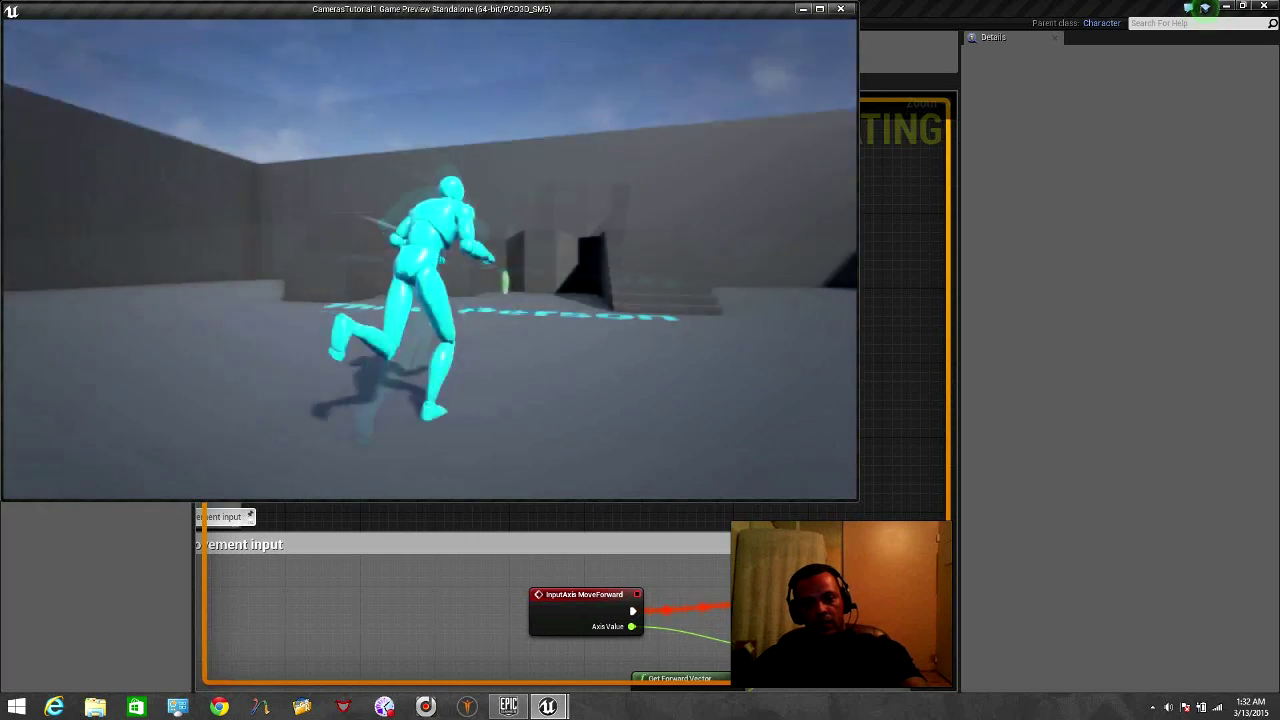
{"action": "key", "text": "c"}
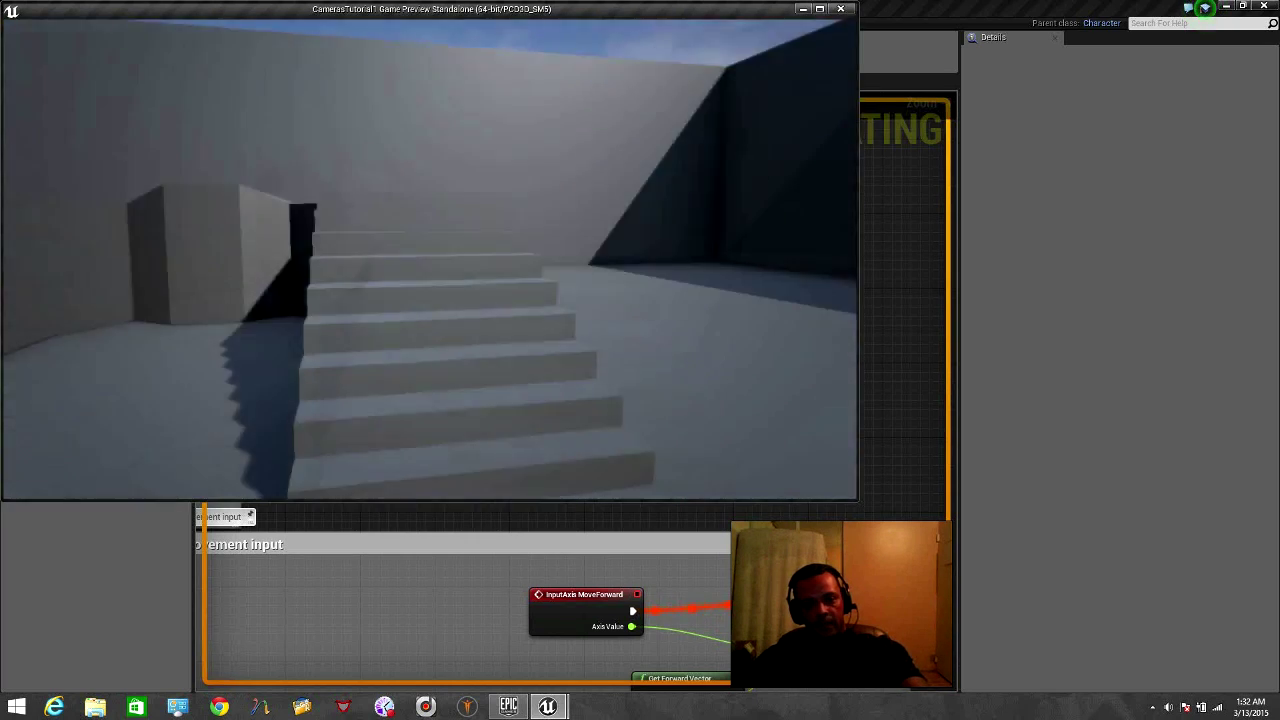
{"action": "key", "text": "w"}
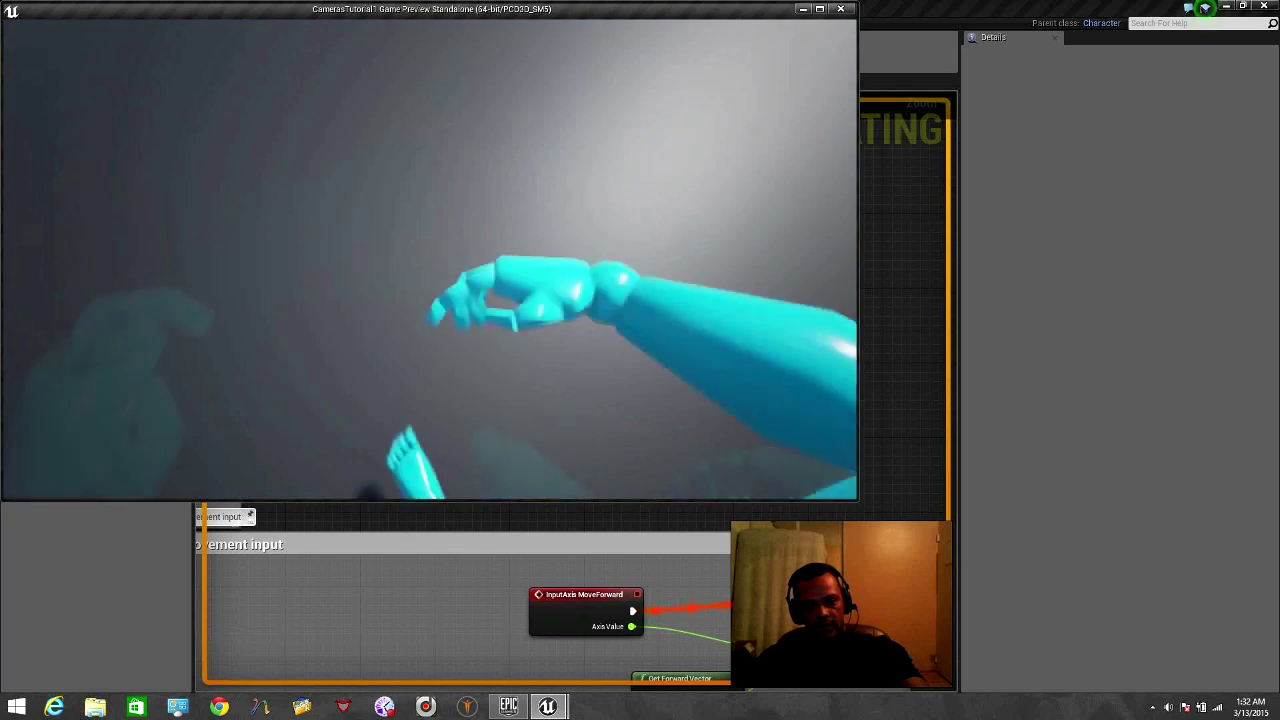
{"action": "key", "text": "w"}
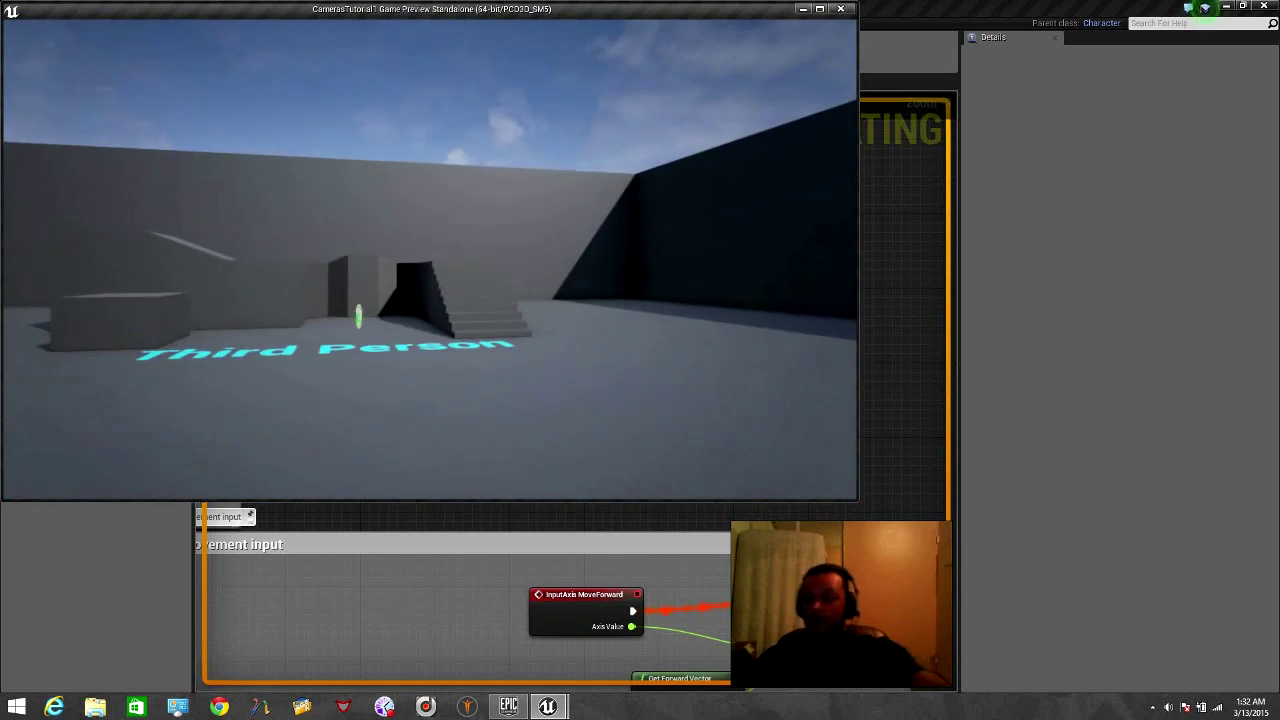